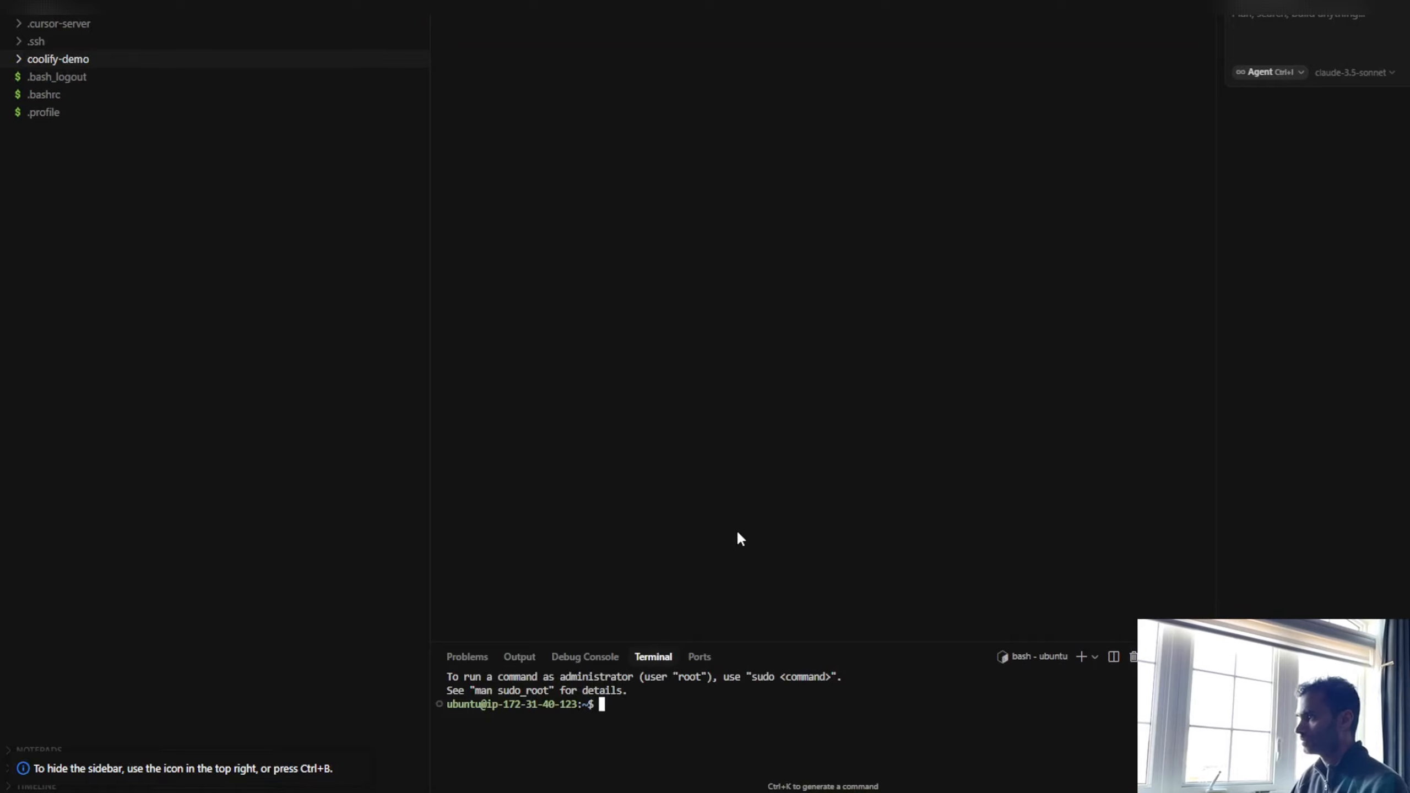
# Enlarge the terminal area and refresh the server's package lists with sudo apt-get update.
pyautogui.click(758, 639)
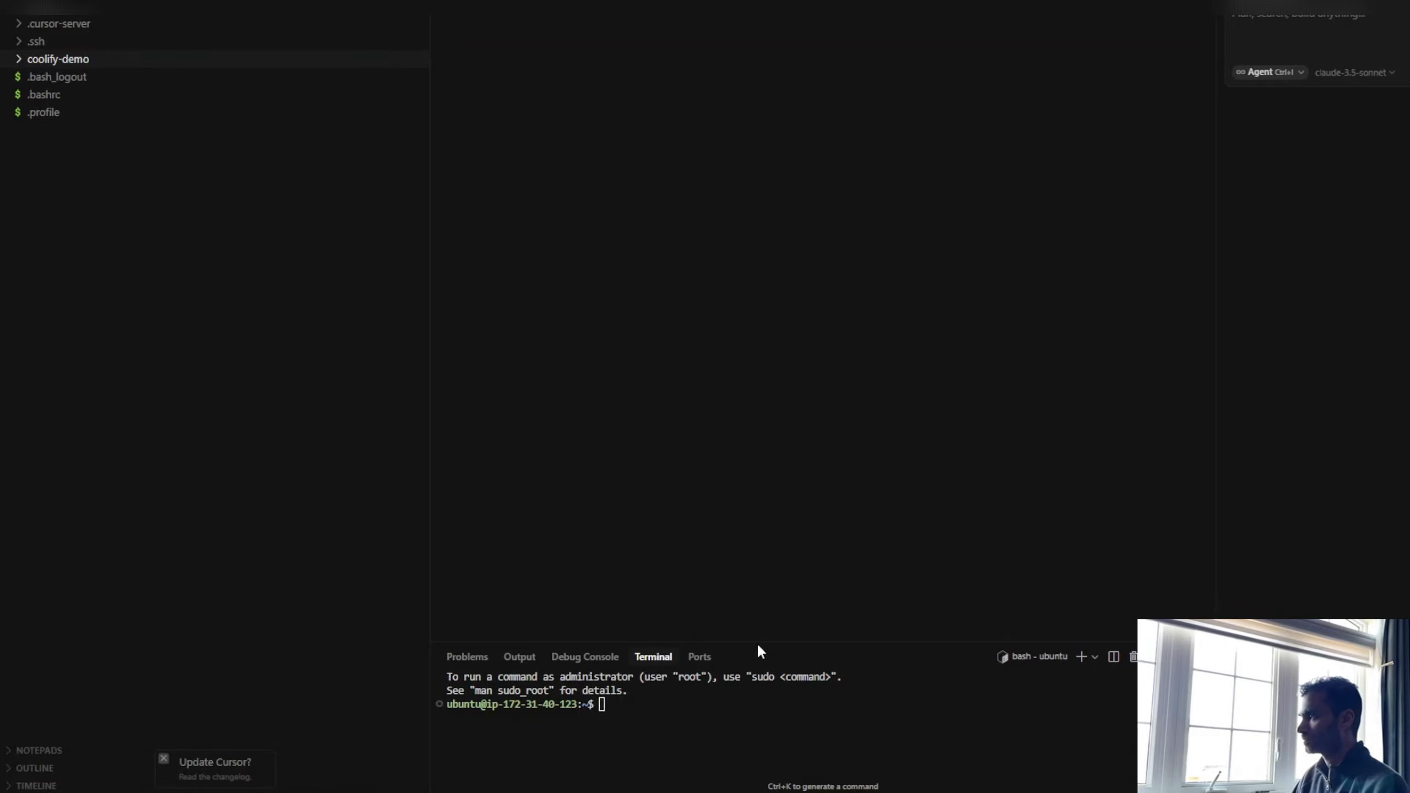
pyautogui.moveTo(759, 645); pyautogui.dragTo(762, 399)
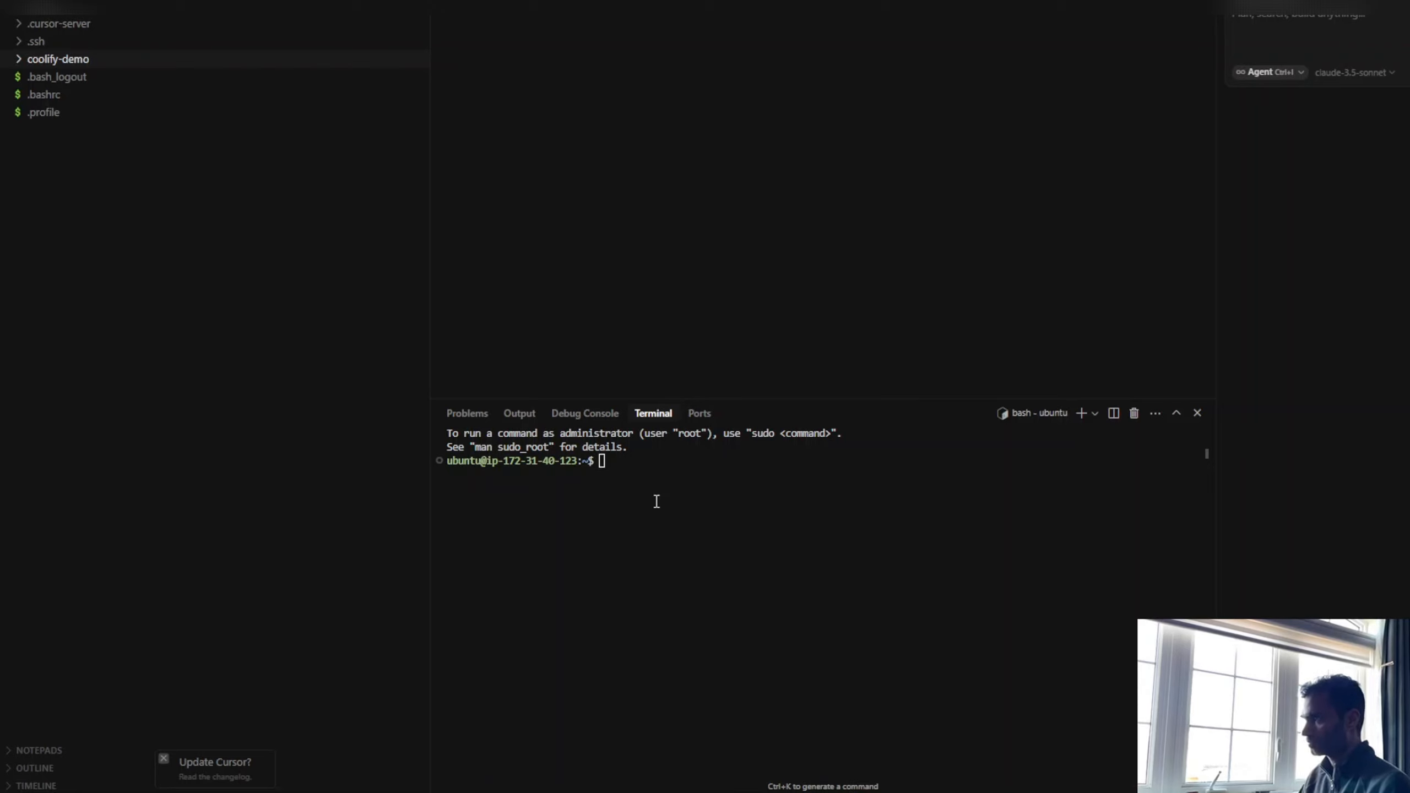
pyautogui.click(661, 488)
pyautogui.write('sudo ')
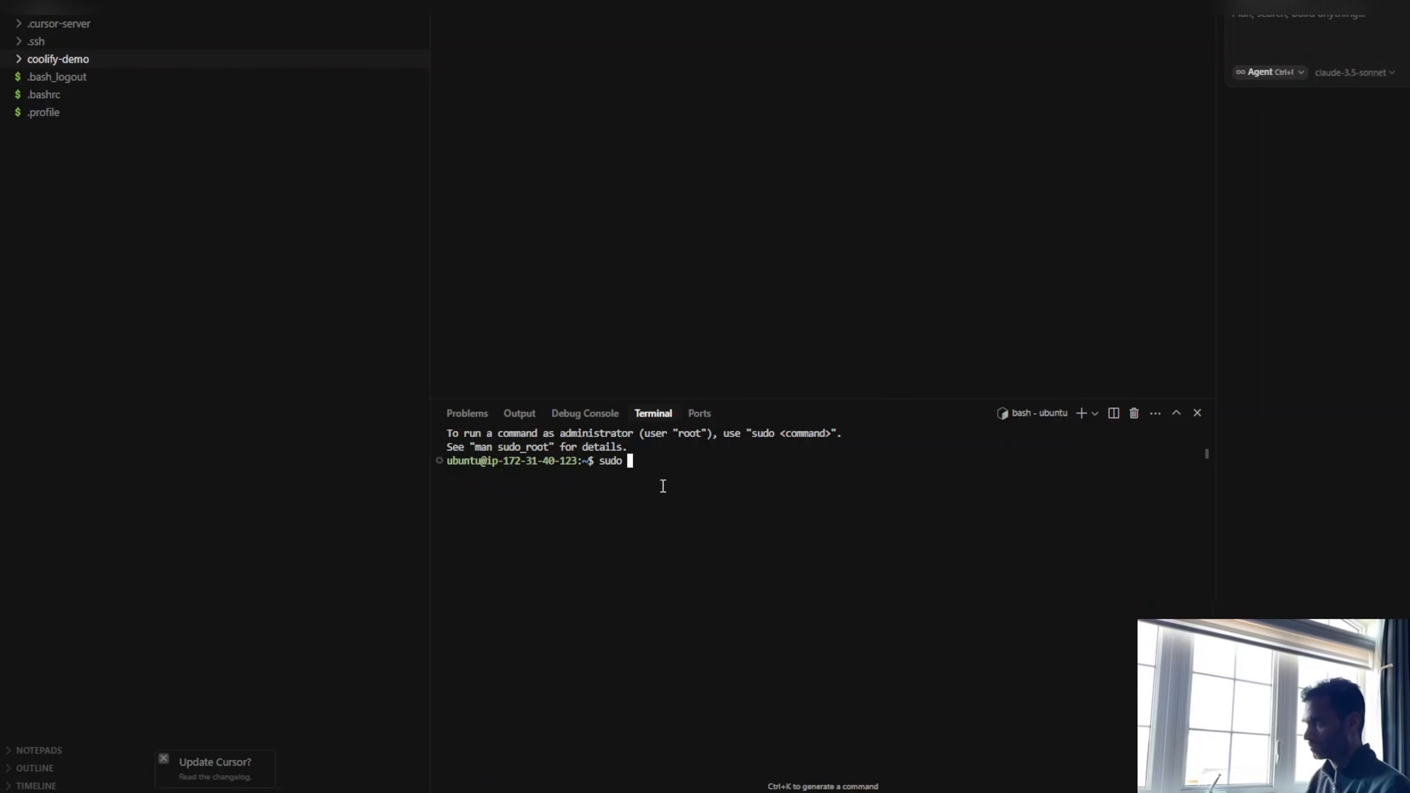
pyautogui.write('apt-')
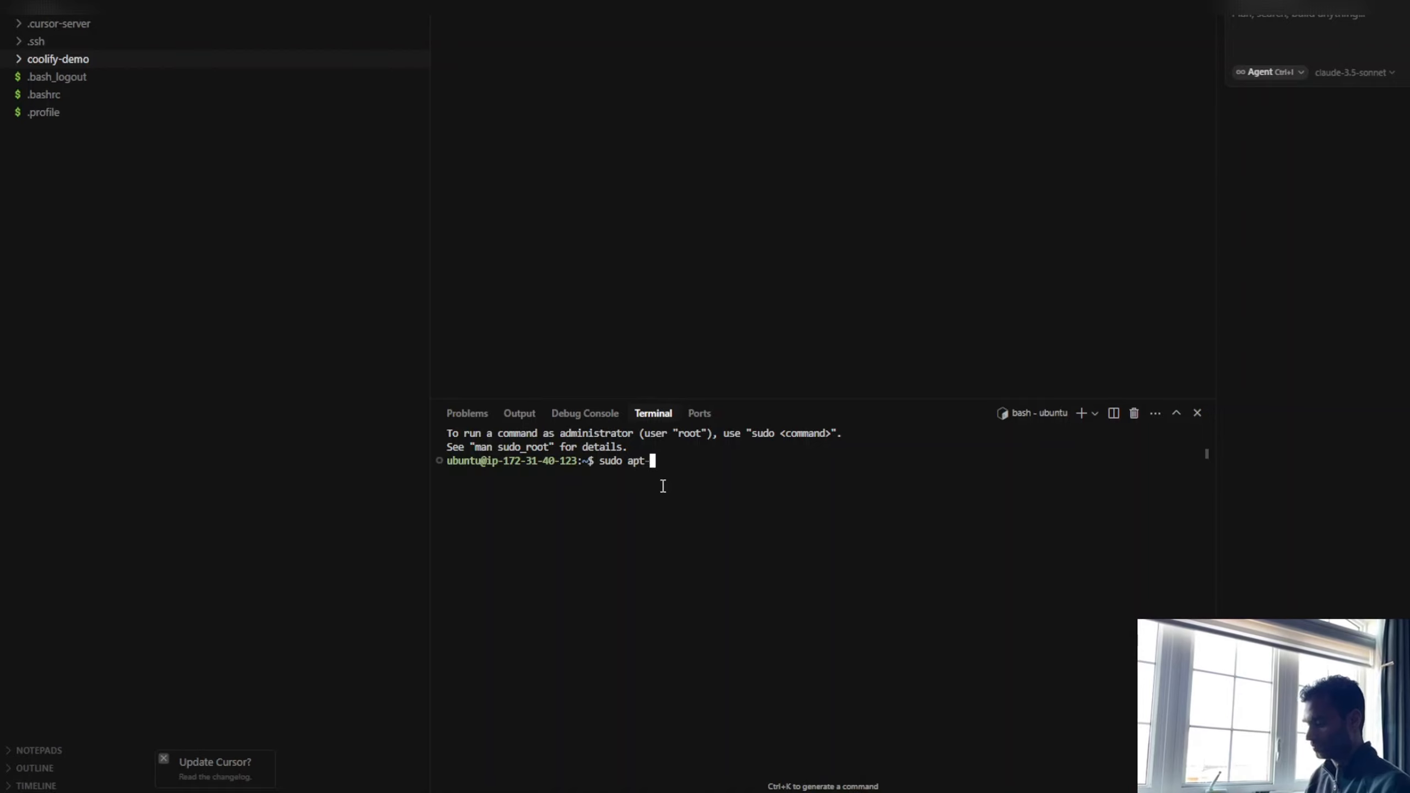
pyautogui.write('get update')
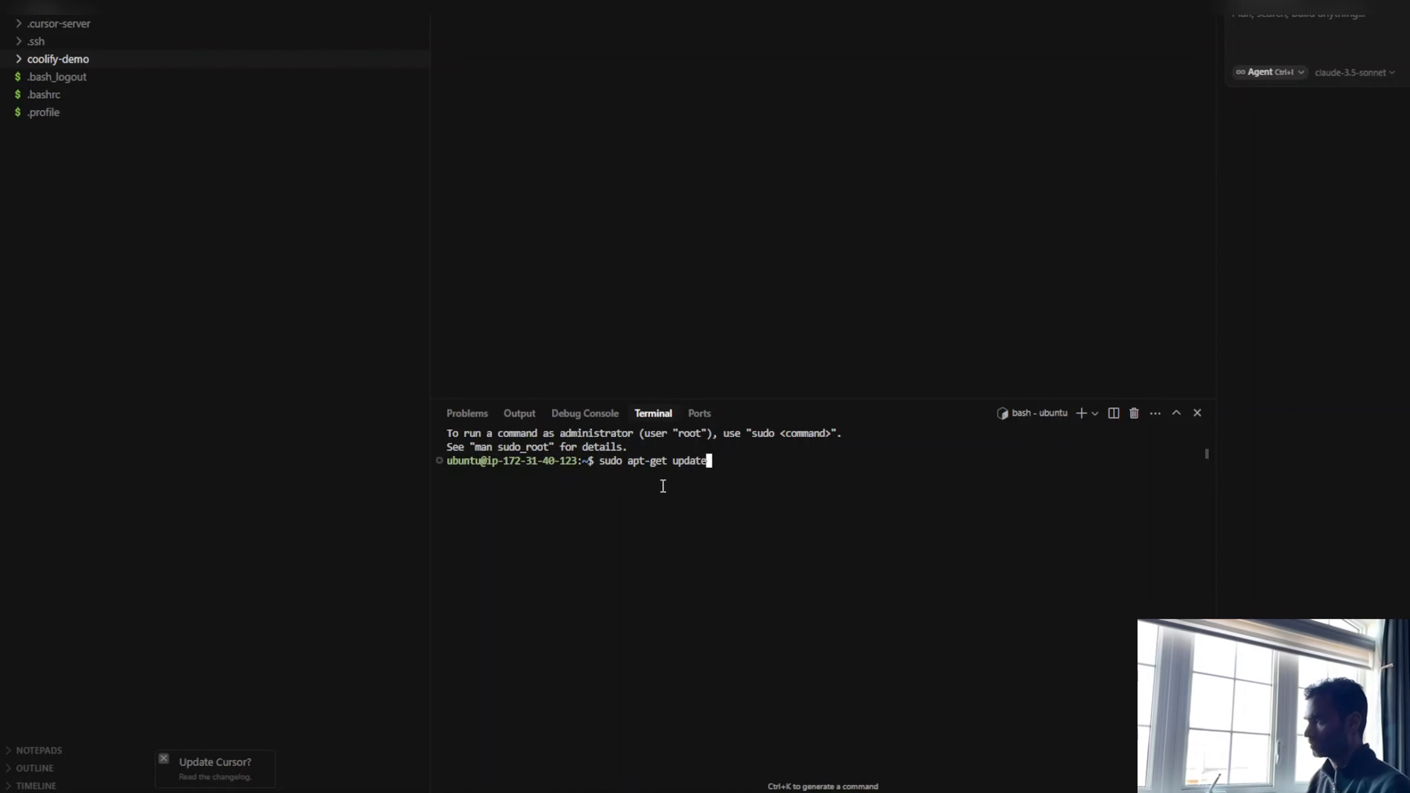
pyautogui.press('Return')
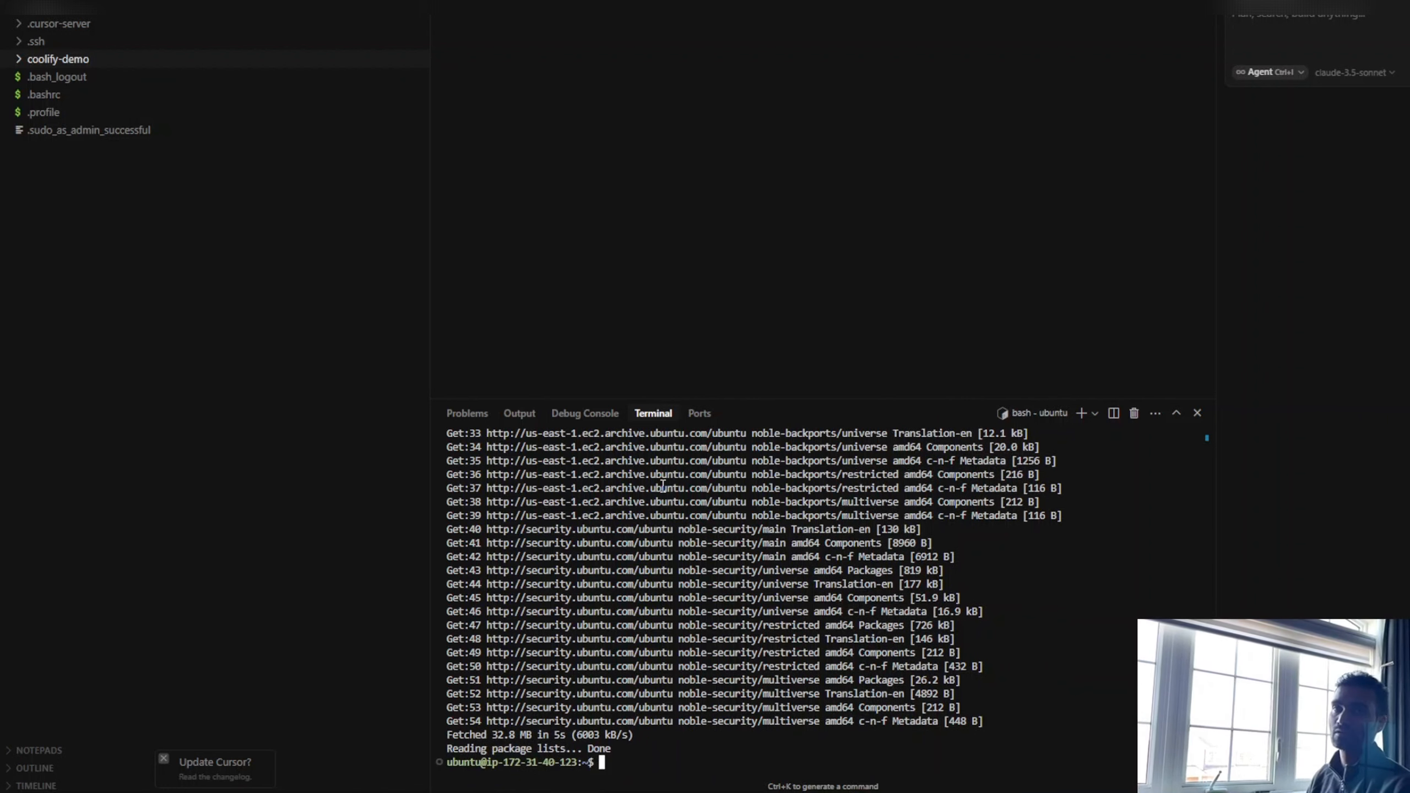
# Upgrade the installed packages with sudo apt-get upgrade, answering y to continue.
pyautogui.press('Up')
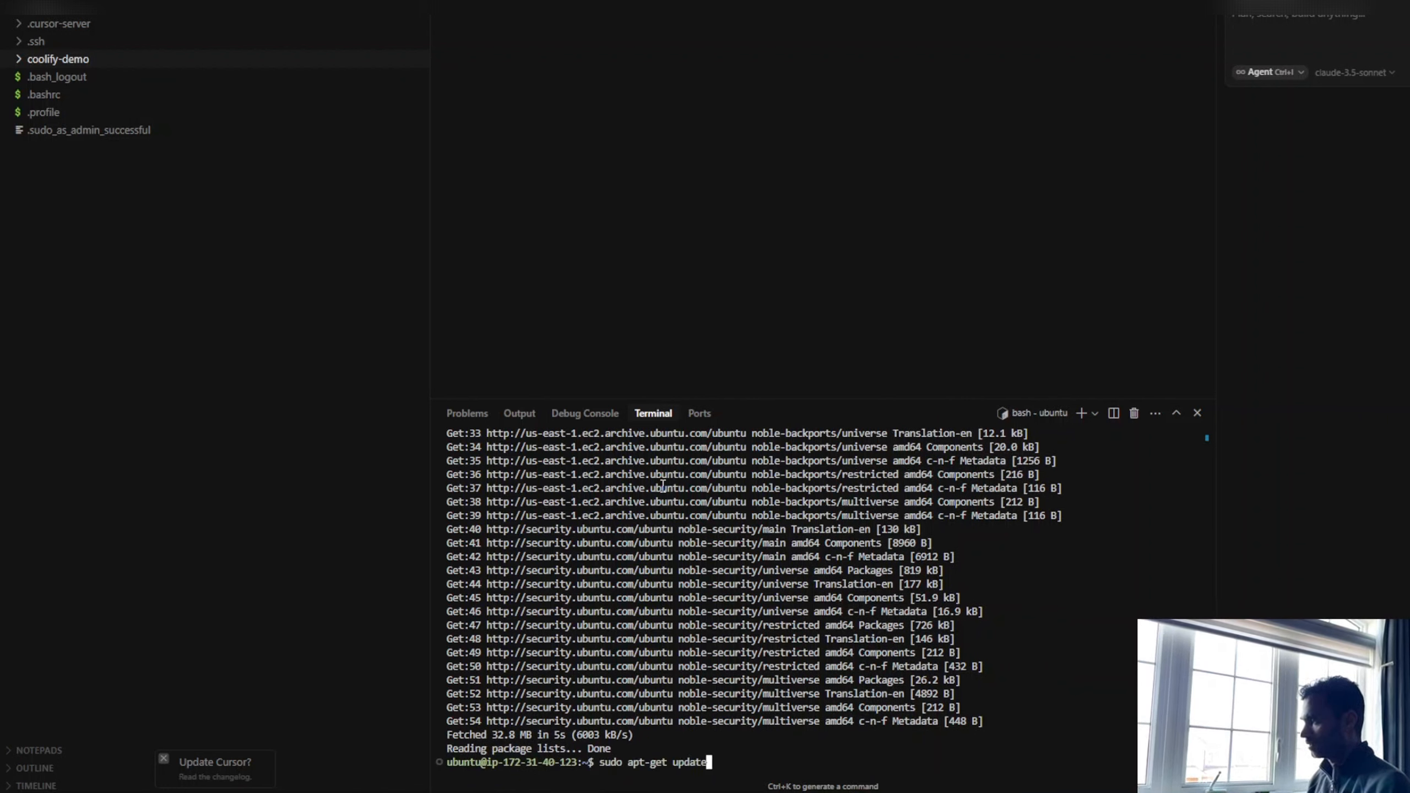
pyautogui.press('BackSpace')
pyautogui.press('BackSpace')
pyautogui.press('BackSpace')
pyautogui.press('BackSpace')
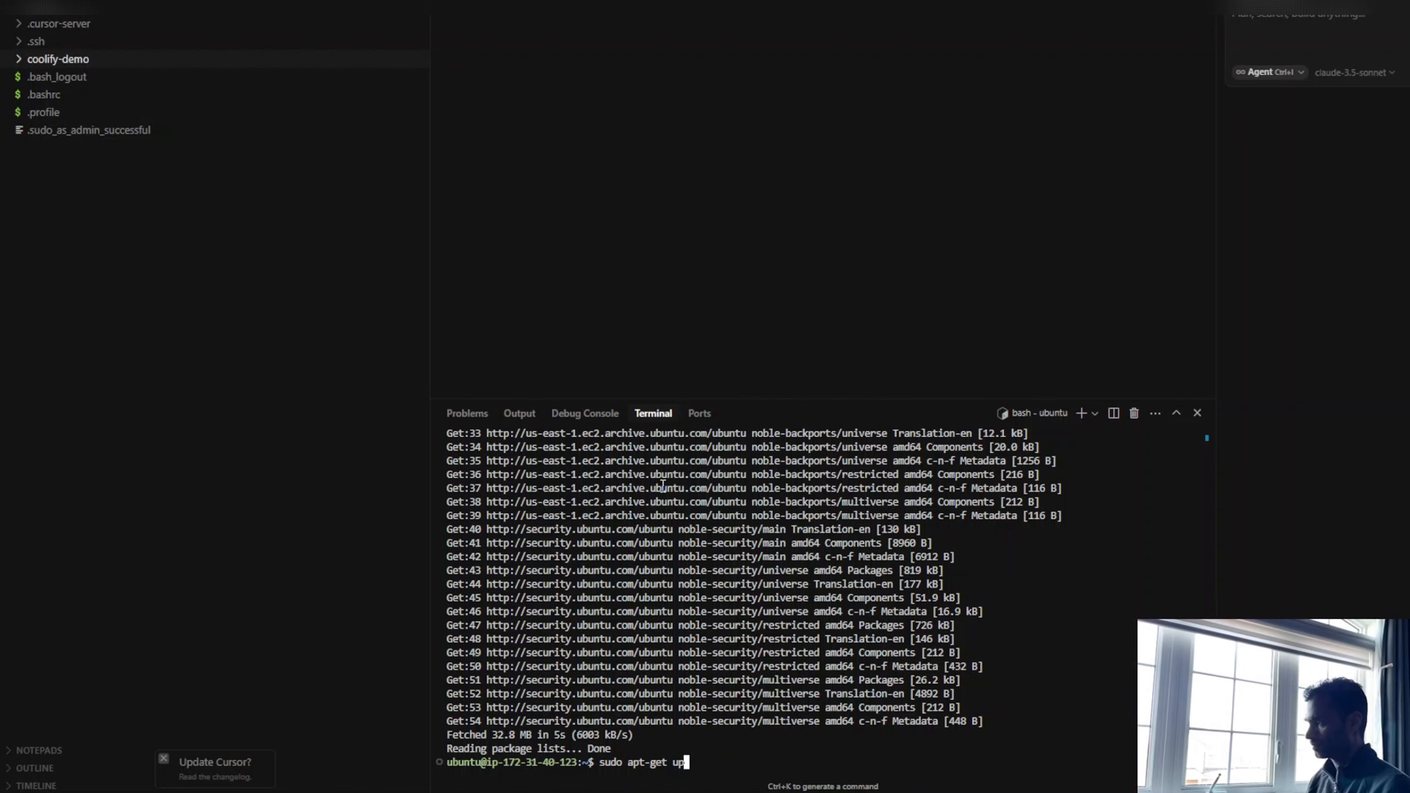
pyautogui.write('grade')
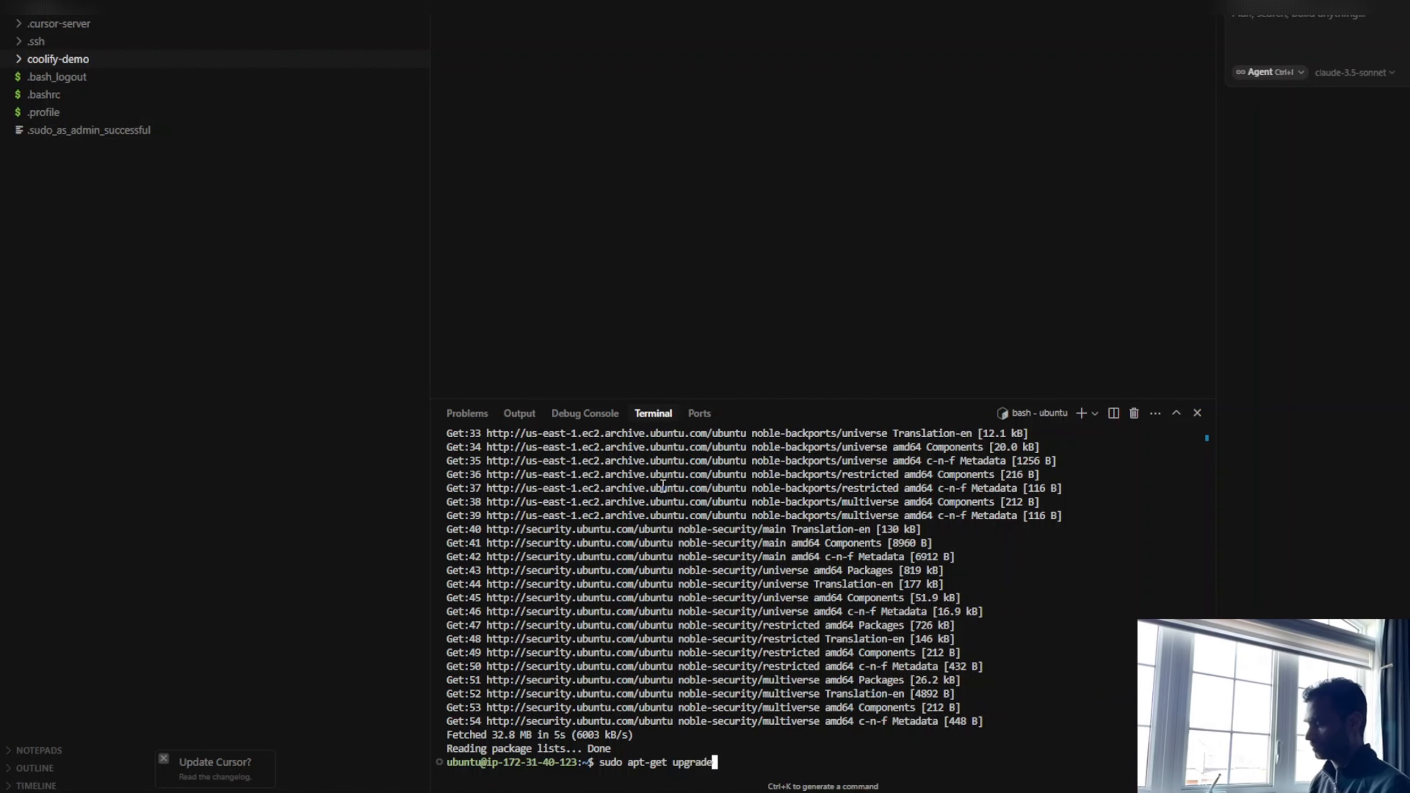
pyautogui.press('Return')
pyautogui.write('y')
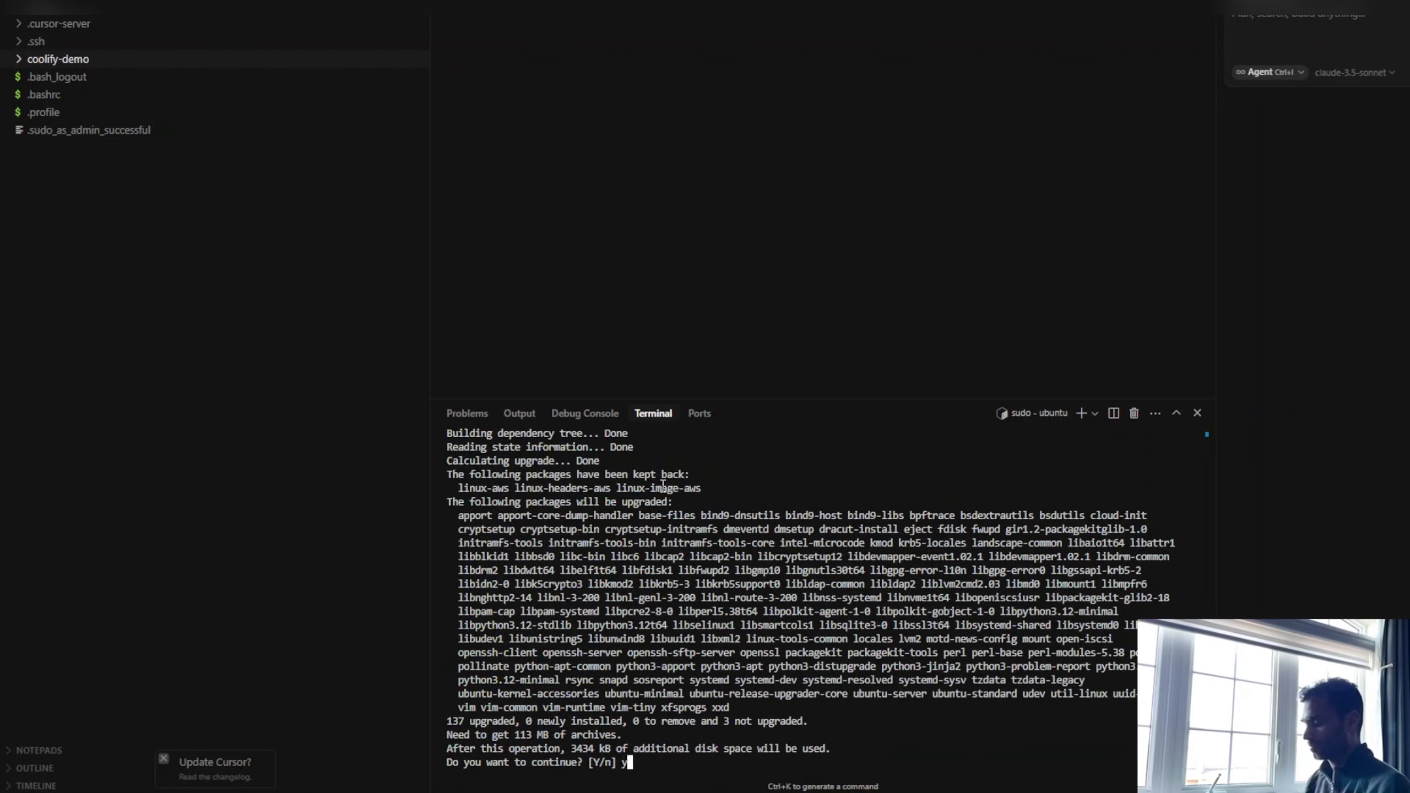
pyautogui.press('Return')
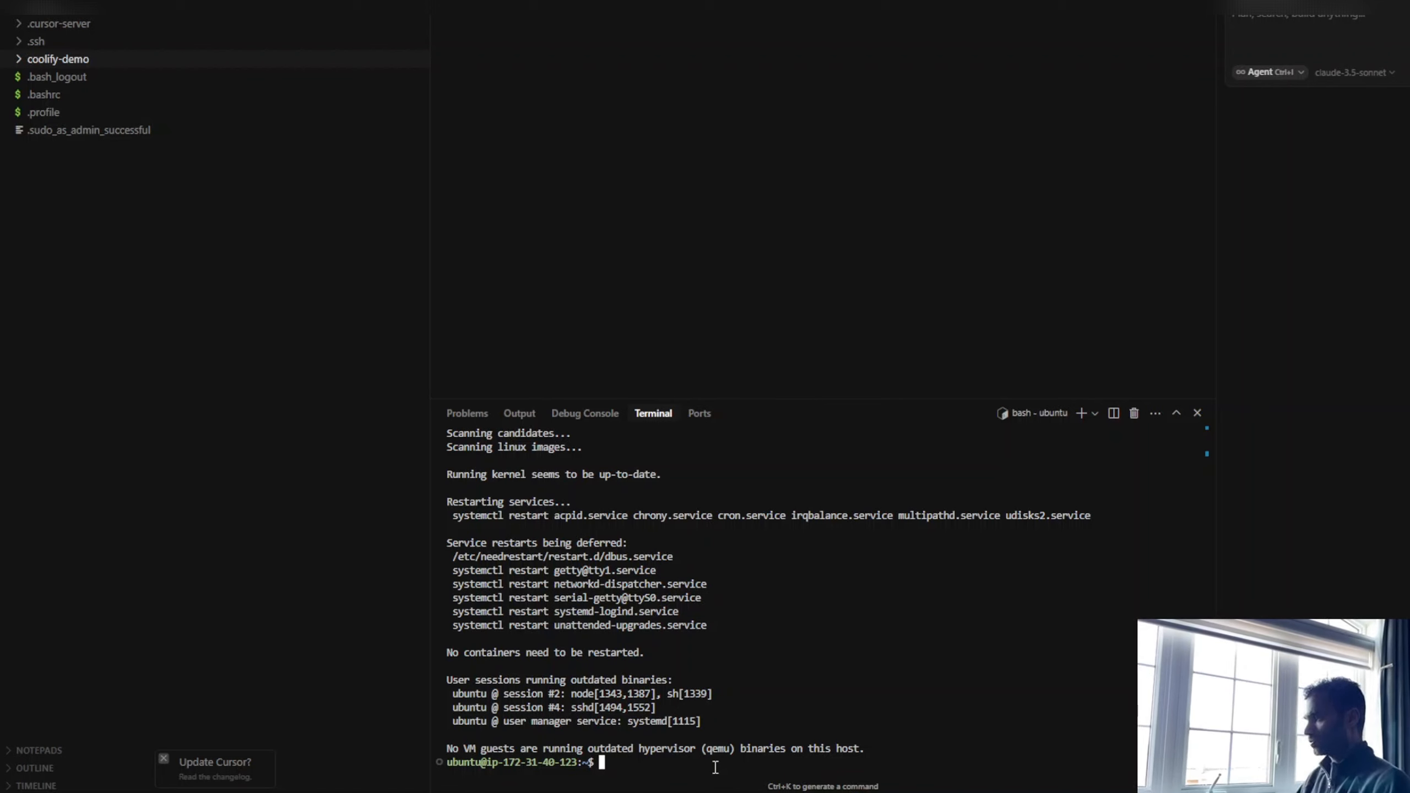
# Change the terminal's working directory to coolify-demo.
pyautogui.write('cd ')
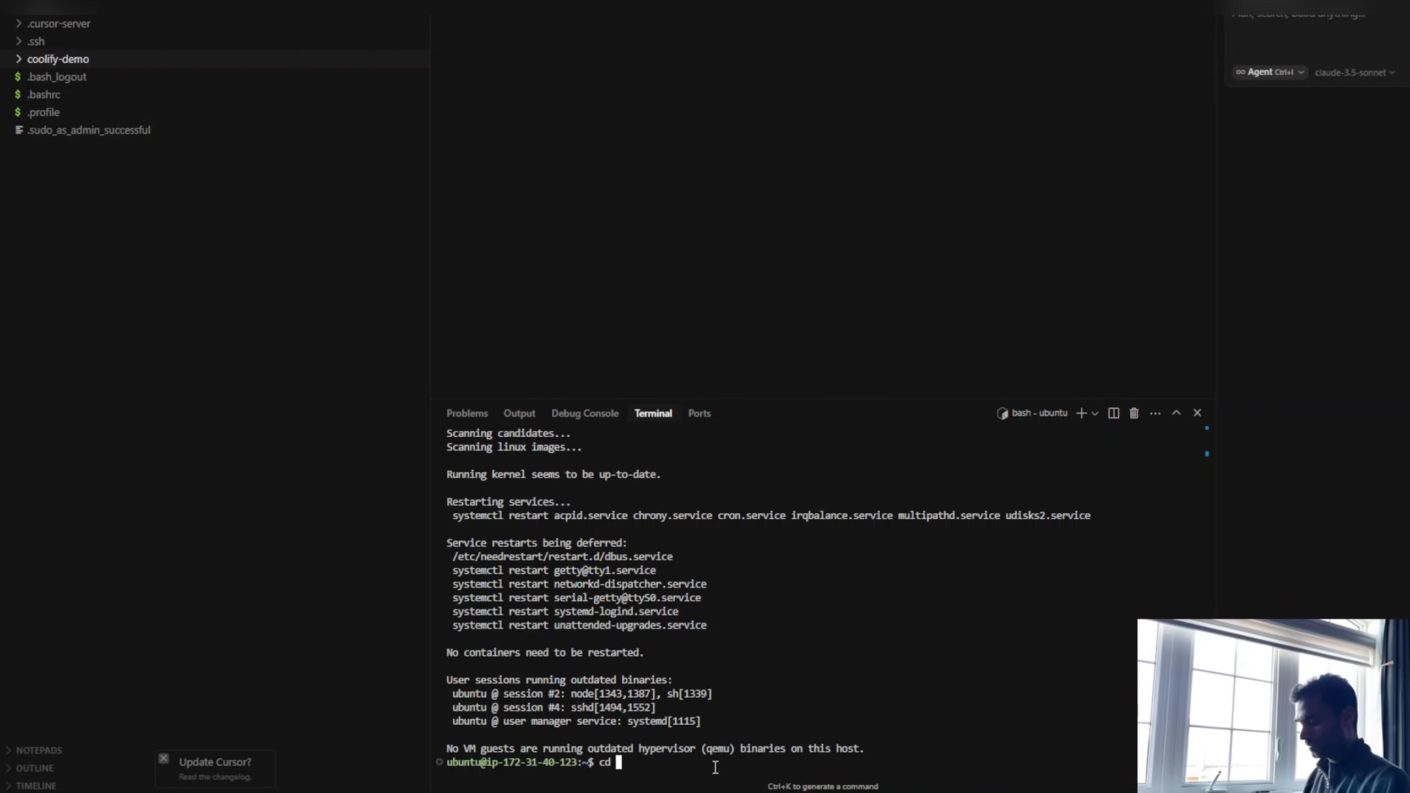
pyautogui.write('co')
pyautogui.press('Tab')
pyautogui.press('Return')
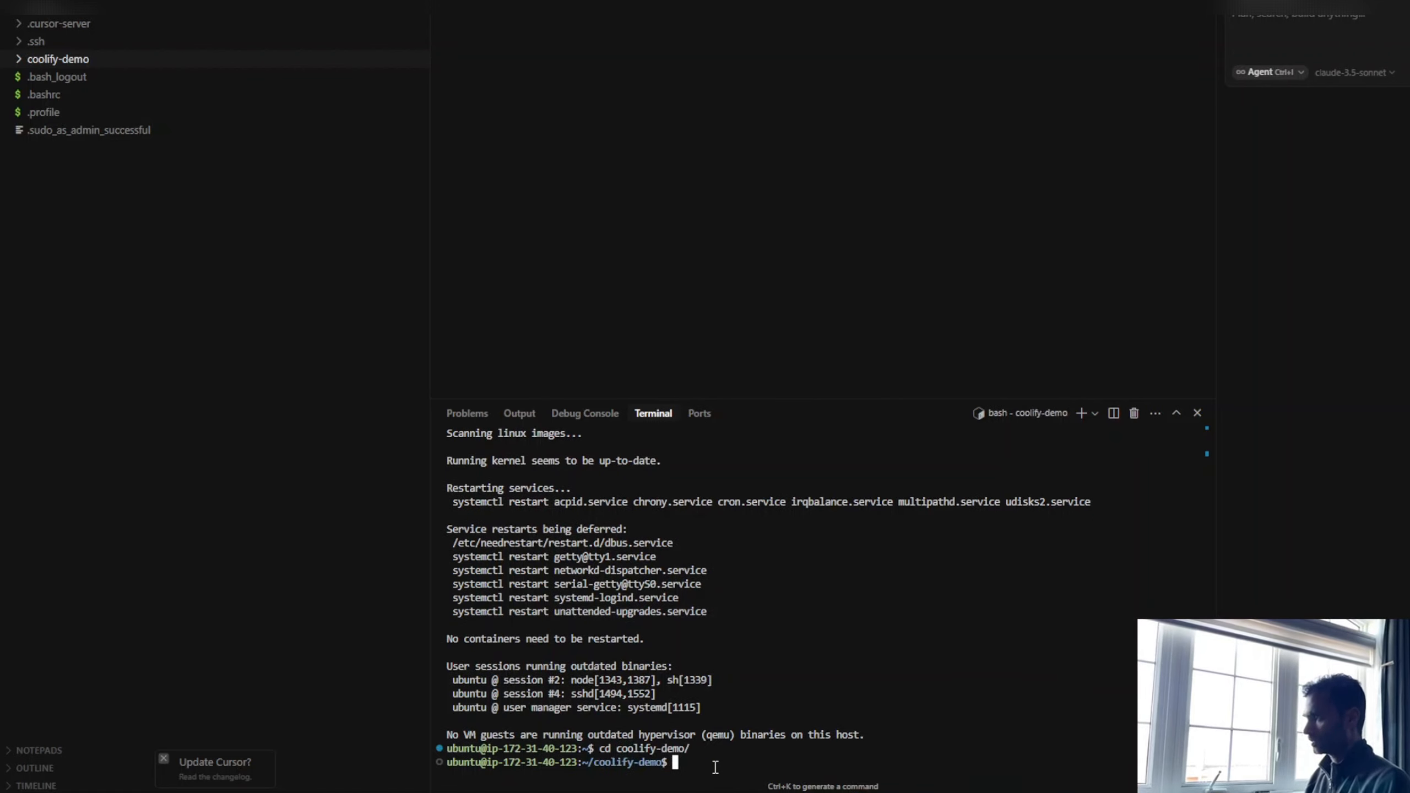
pyautogui.write('curl -fsSL https://cdn.coollabs.io/coolify/install.sh | sudo bash')
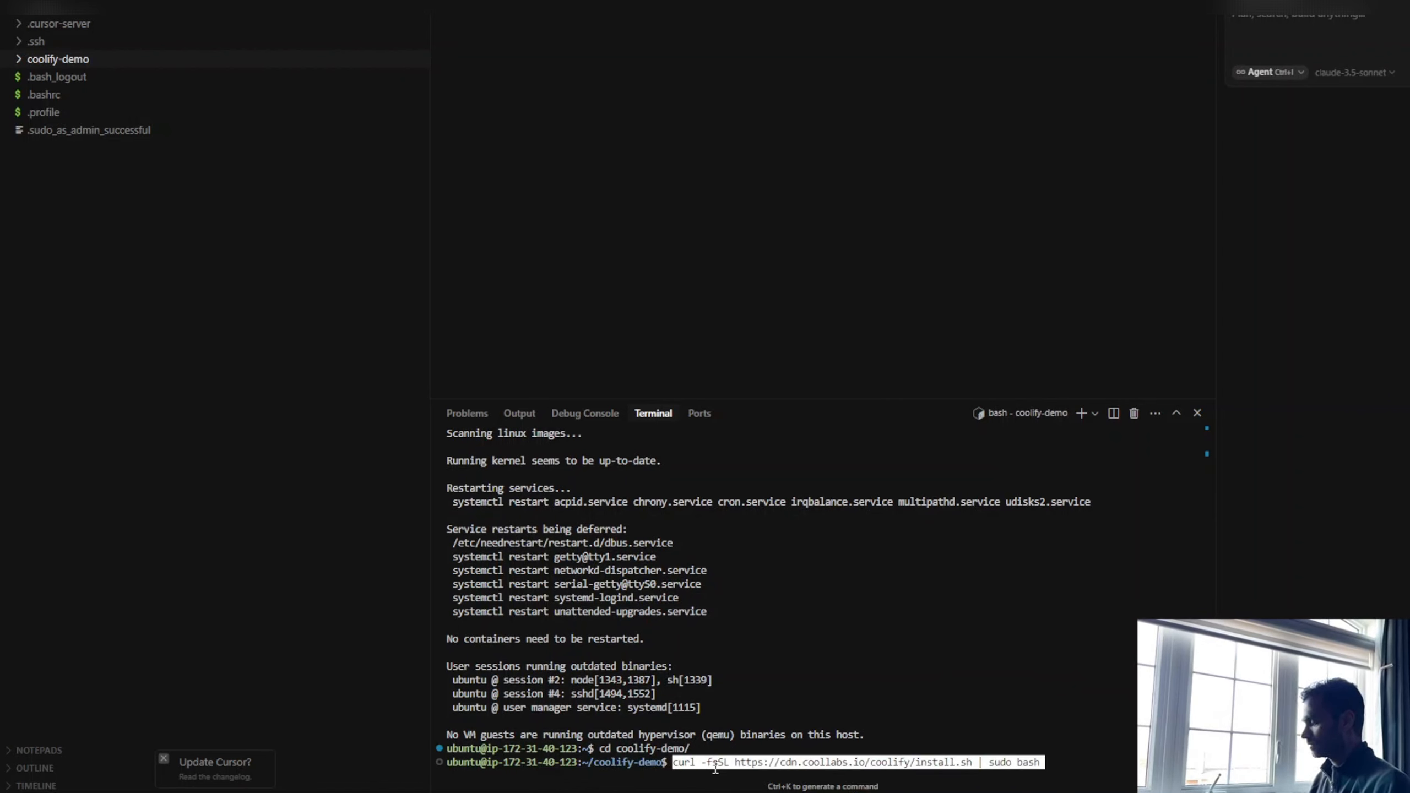
pyautogui.press('Return')
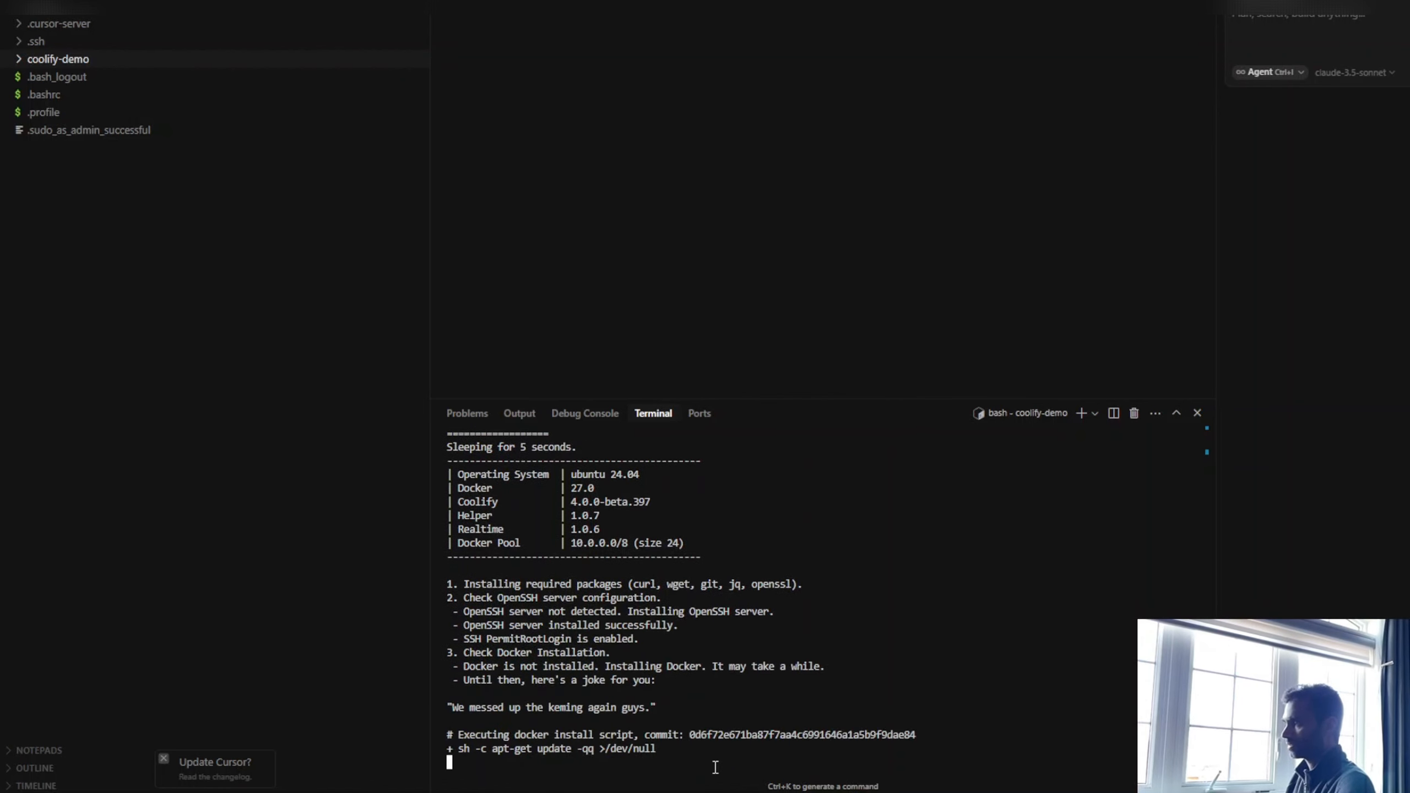
pyautogui.scroll(5, 777, 661)
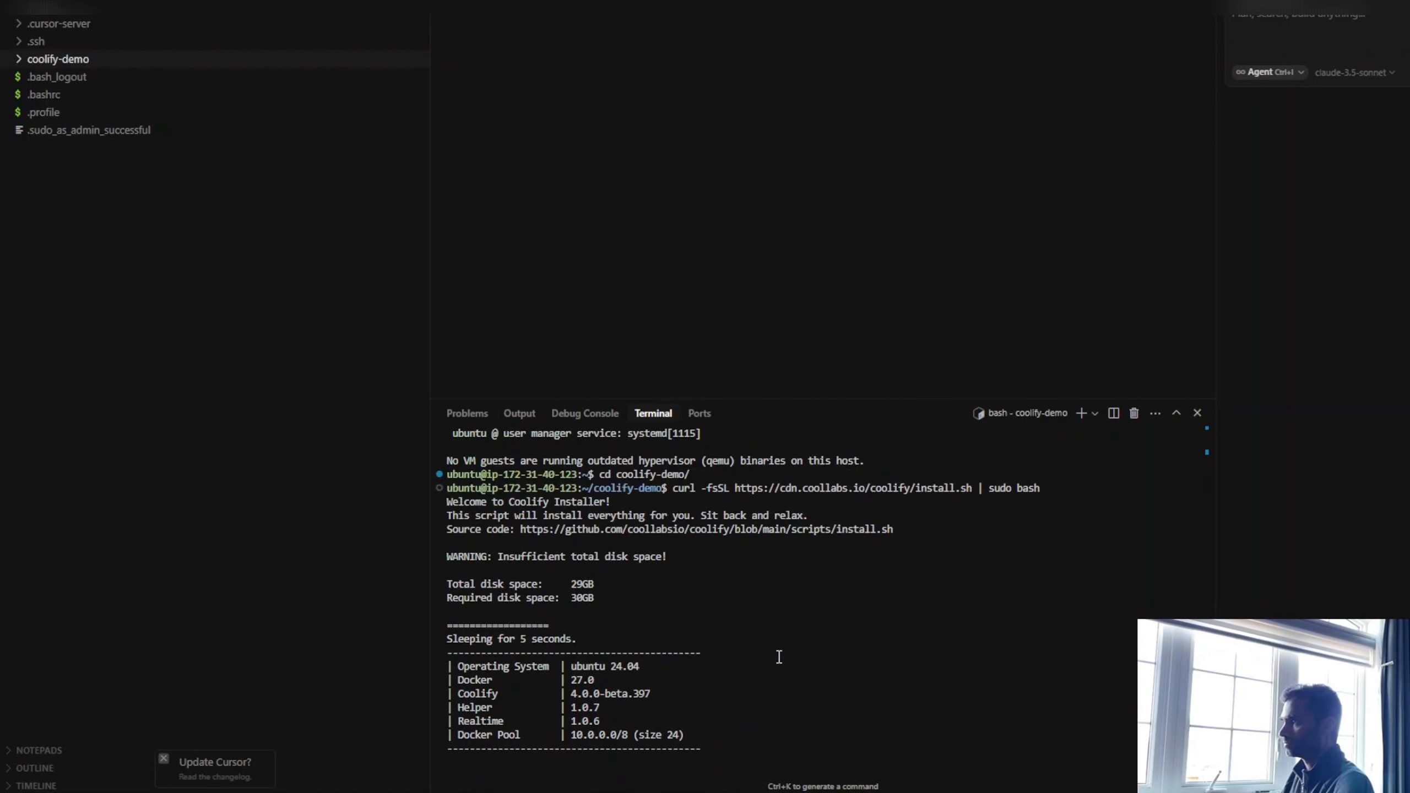
pyautogui.scroll(-10, 778, 657)
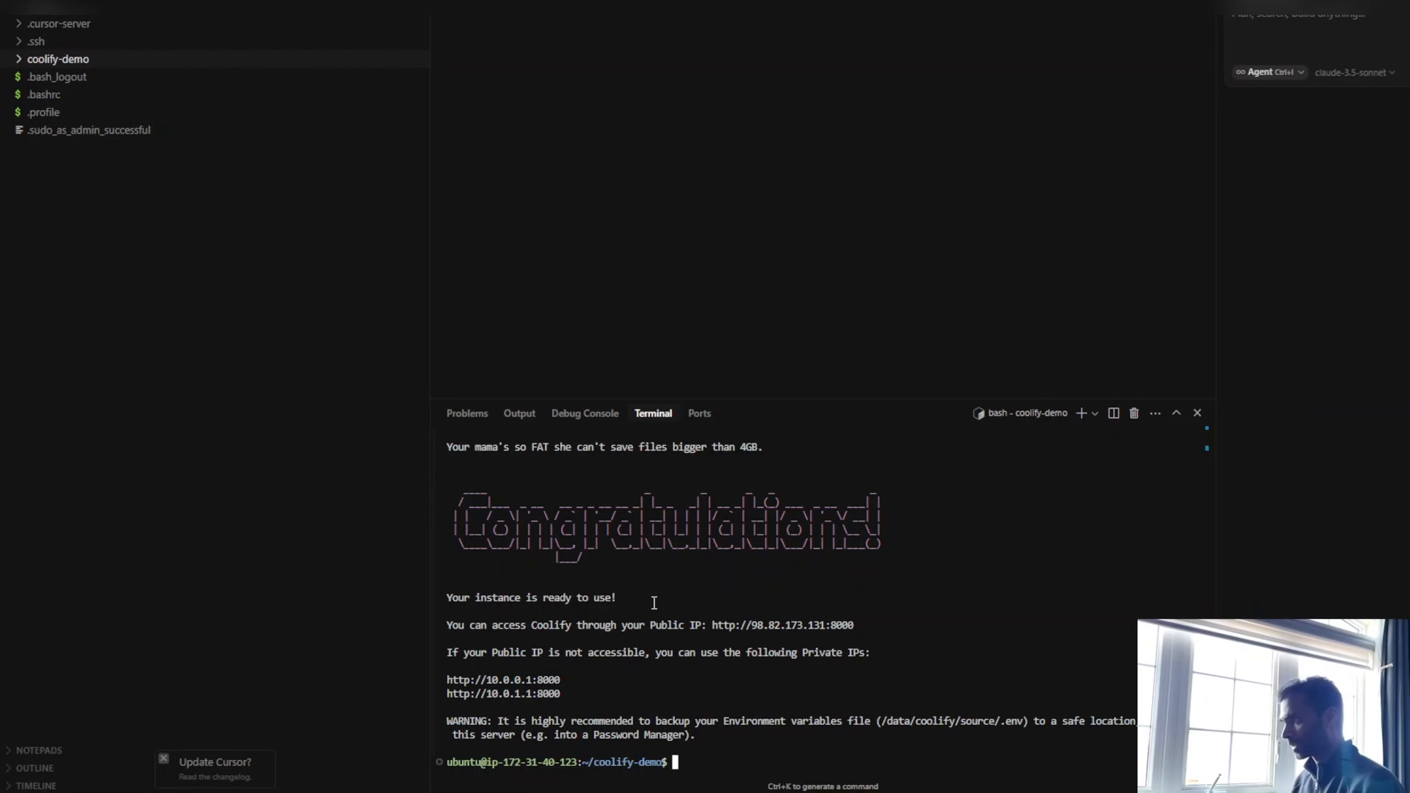
pyautogui.keyDown('ctrl'); pyautogui.click(734, 625); pyautogui.keyUp('ctrl')
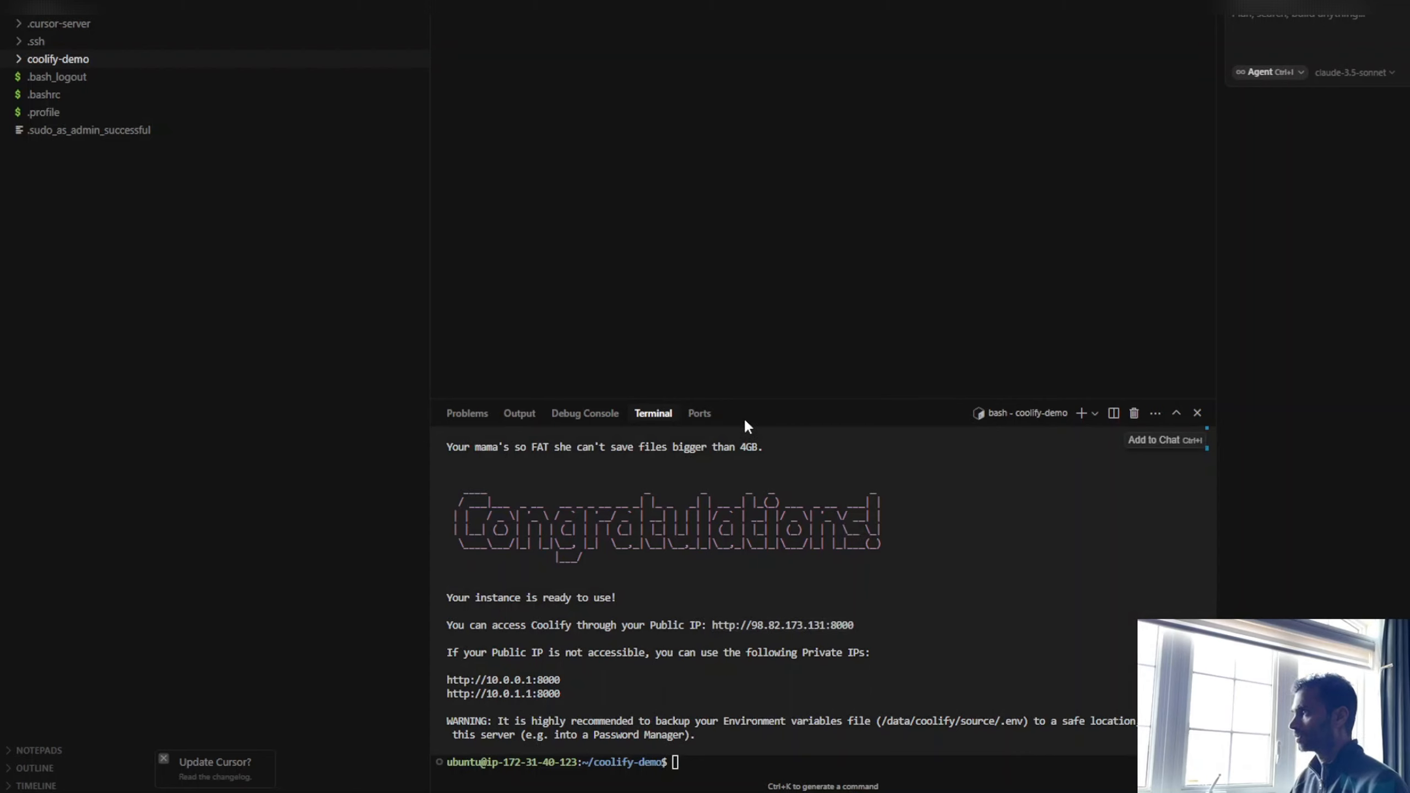
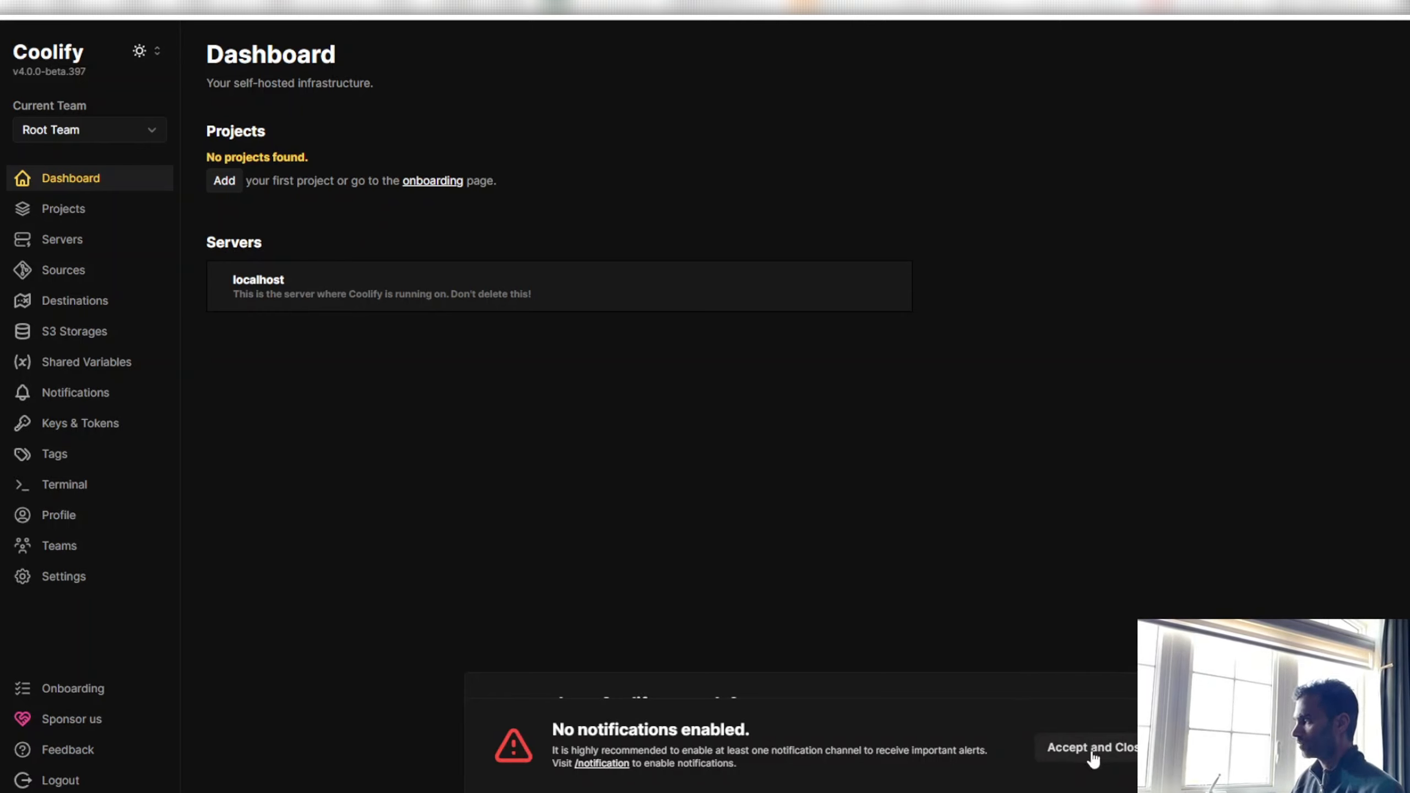
# Dismiss the notification, donation and real-time service popups on the Coolify dashboard.
pyautogui.click(1091, 751)
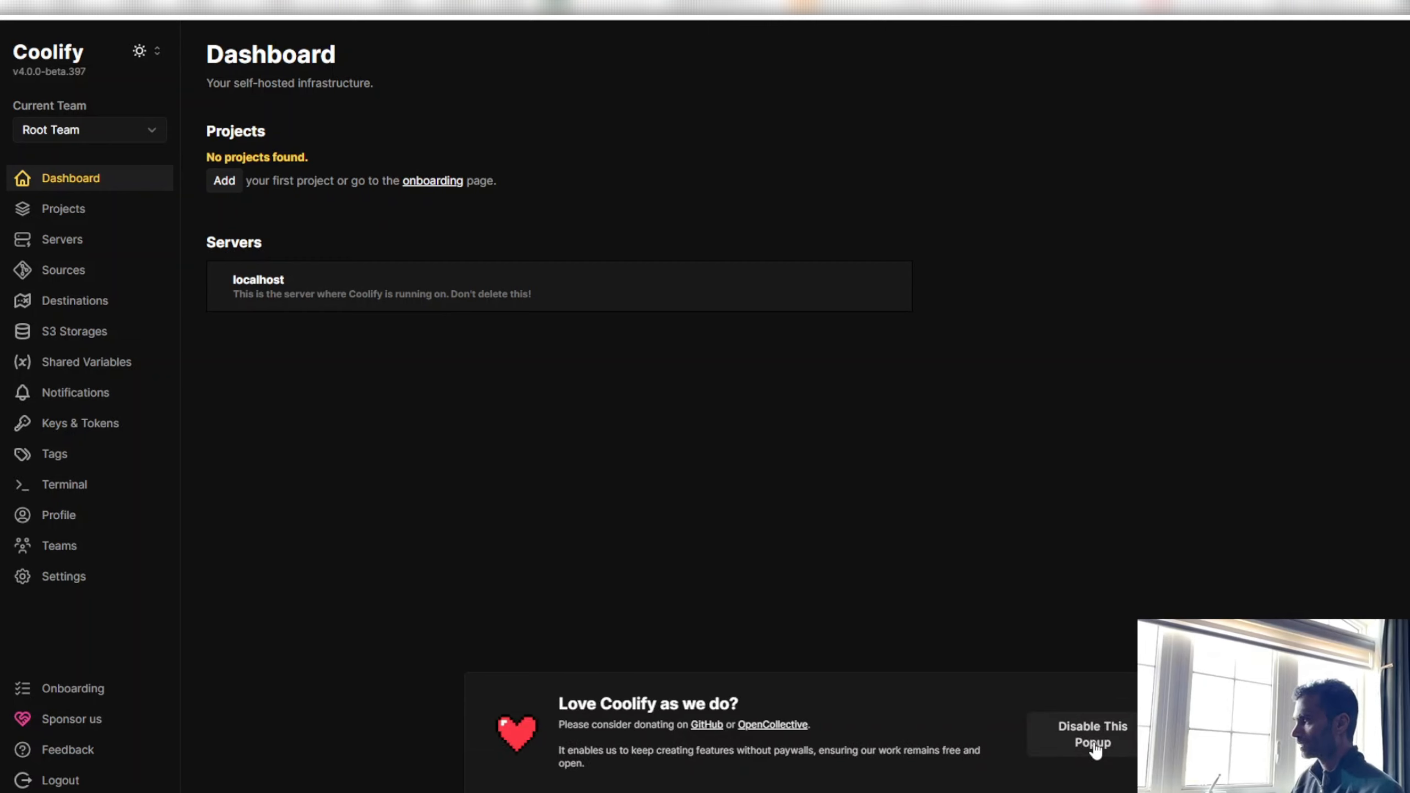
pyautogui.click(1093, 744)
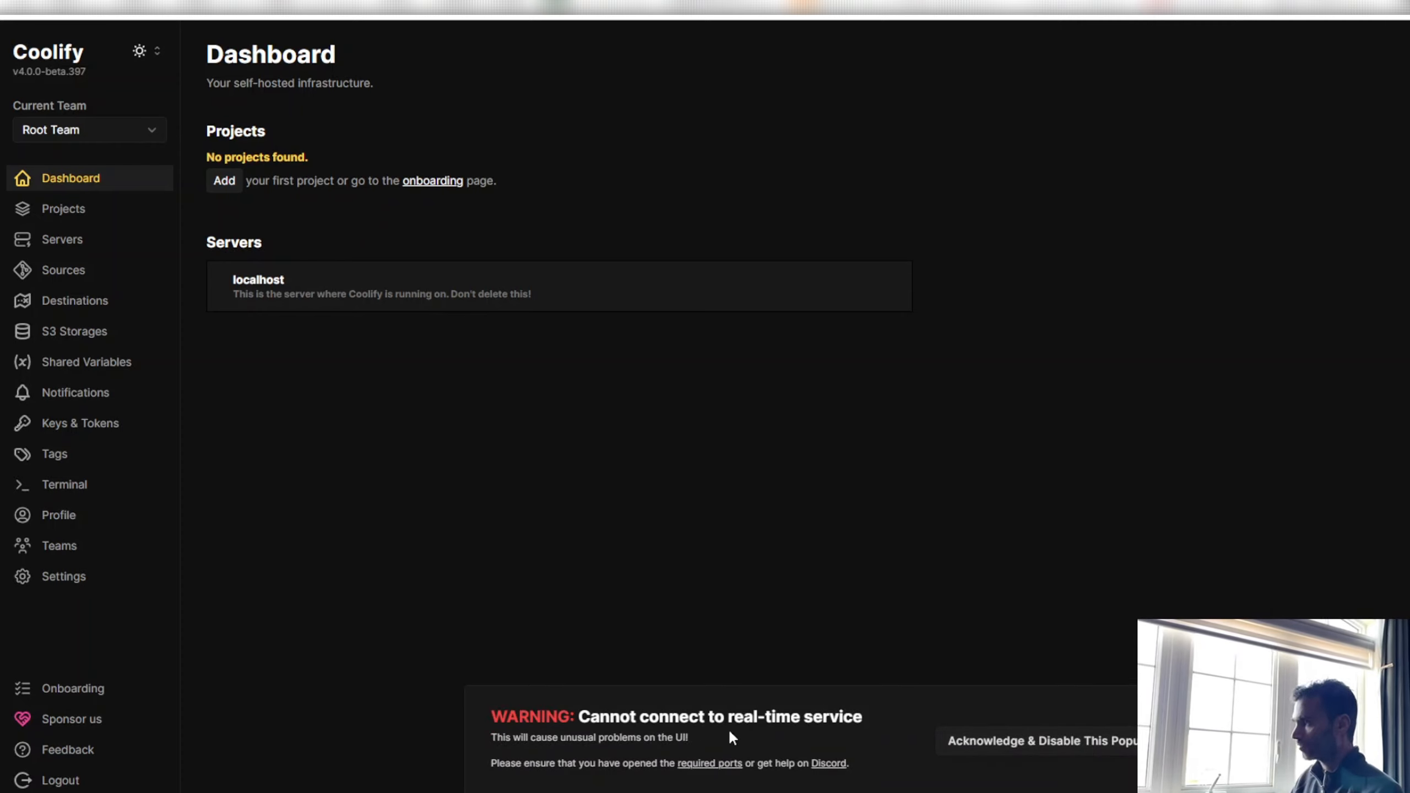
pyautogui.click(1012, 747)
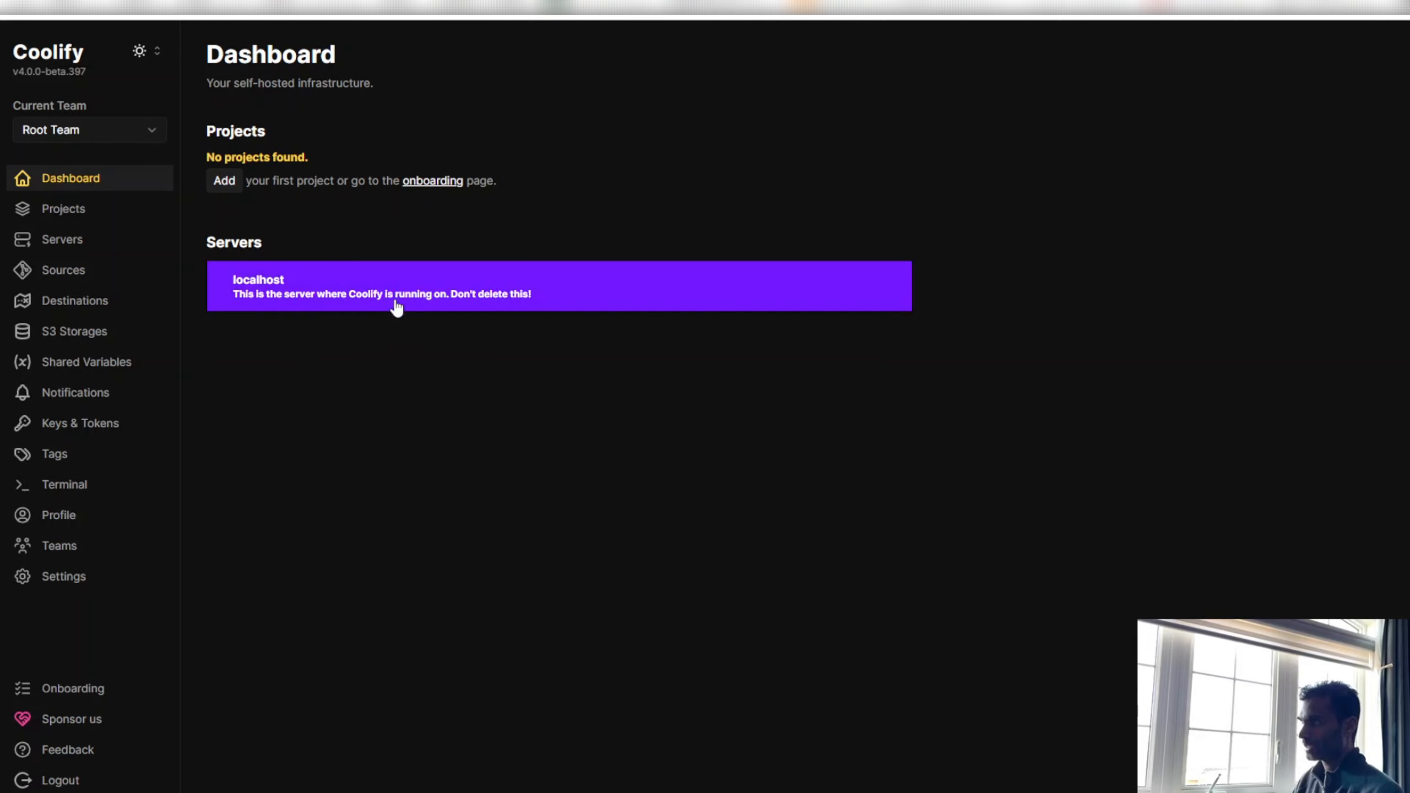
# Look over Coolify's projects page and dashboard, and open the instance-wide settings.
pyautogui.click(105, 211)
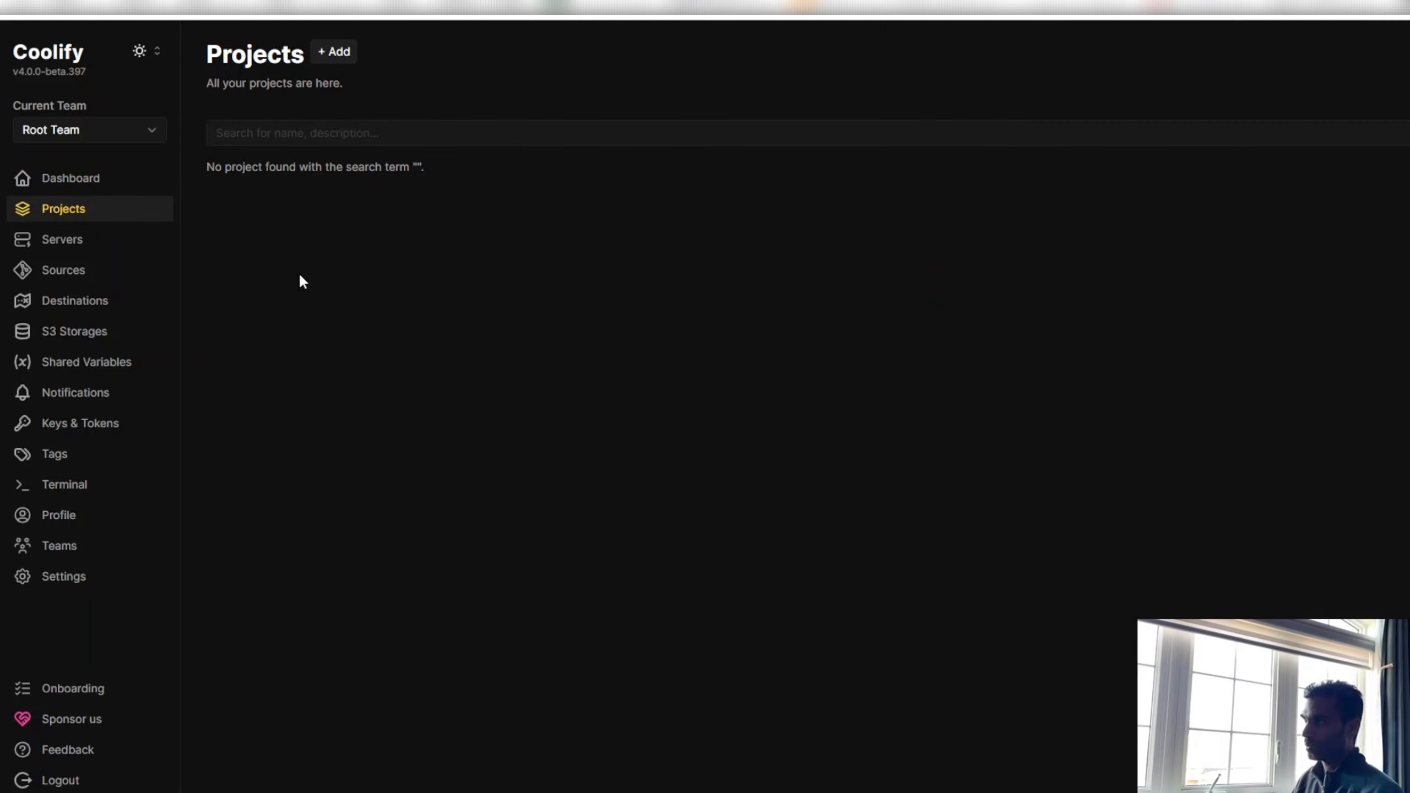
pyautogui.click(79, 180)
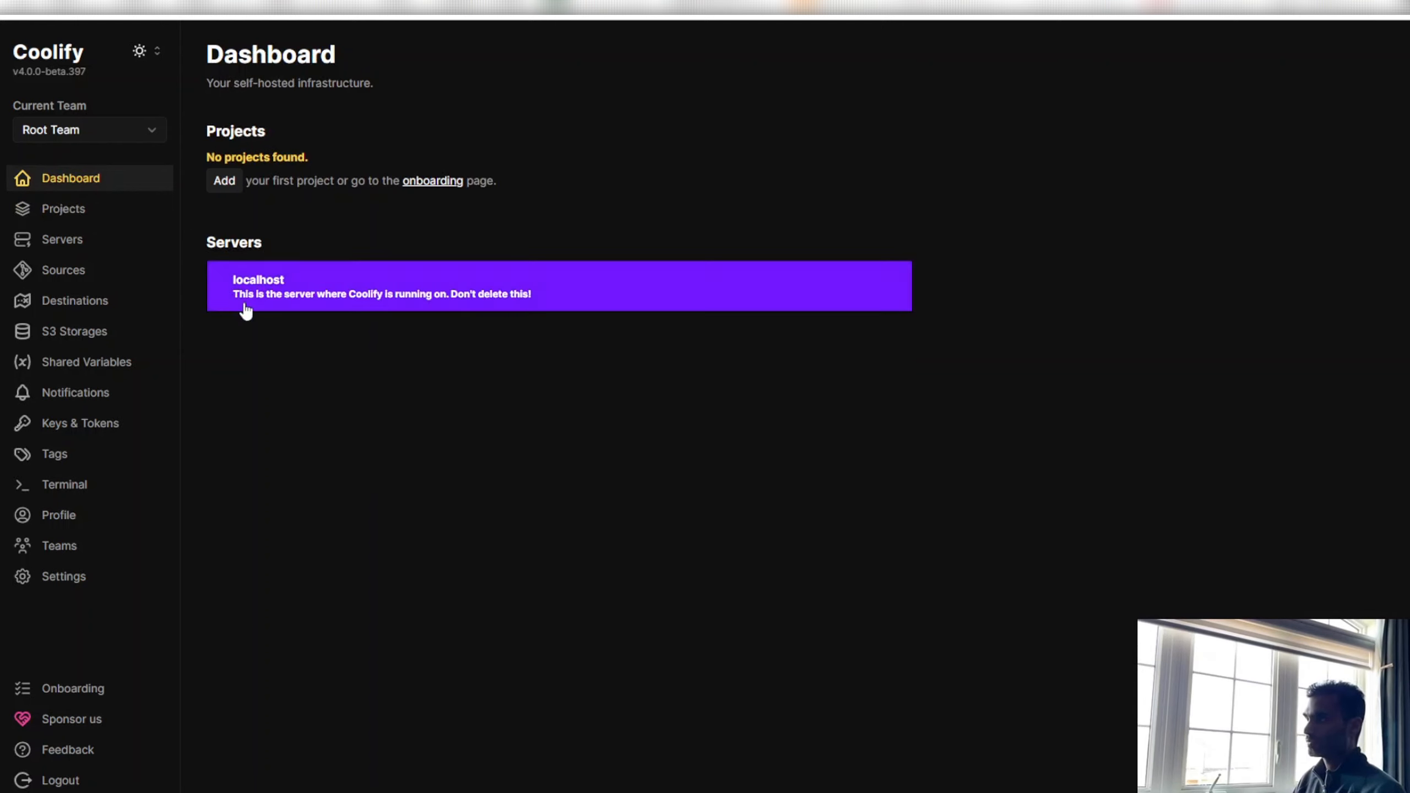
pyautogui.click(89, 577)
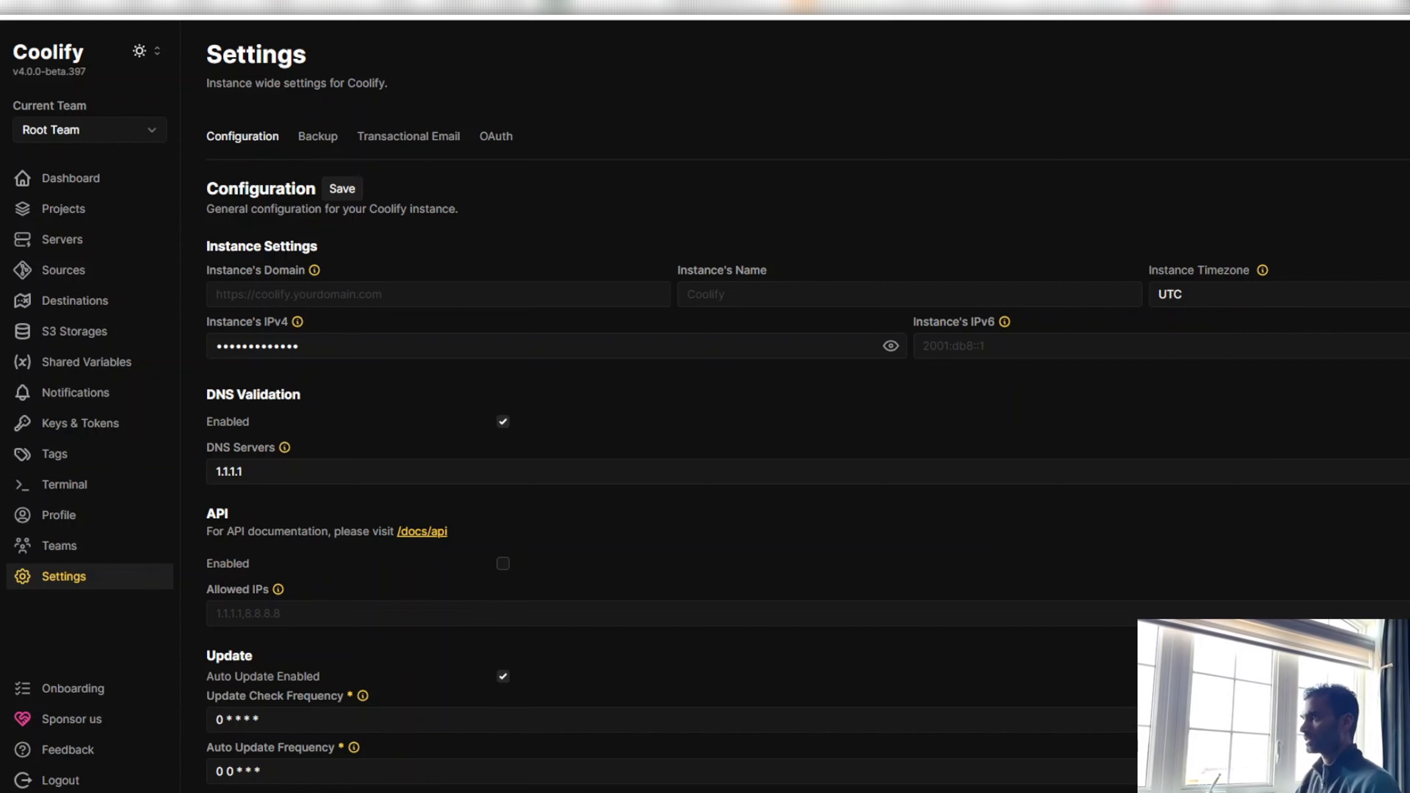
# Switch to Cloudflare's DNS records for fastbi.xyz and start a proxied A record named fastbi.xyz.
pyautogui.hotkey('ctrl', 'Tab')
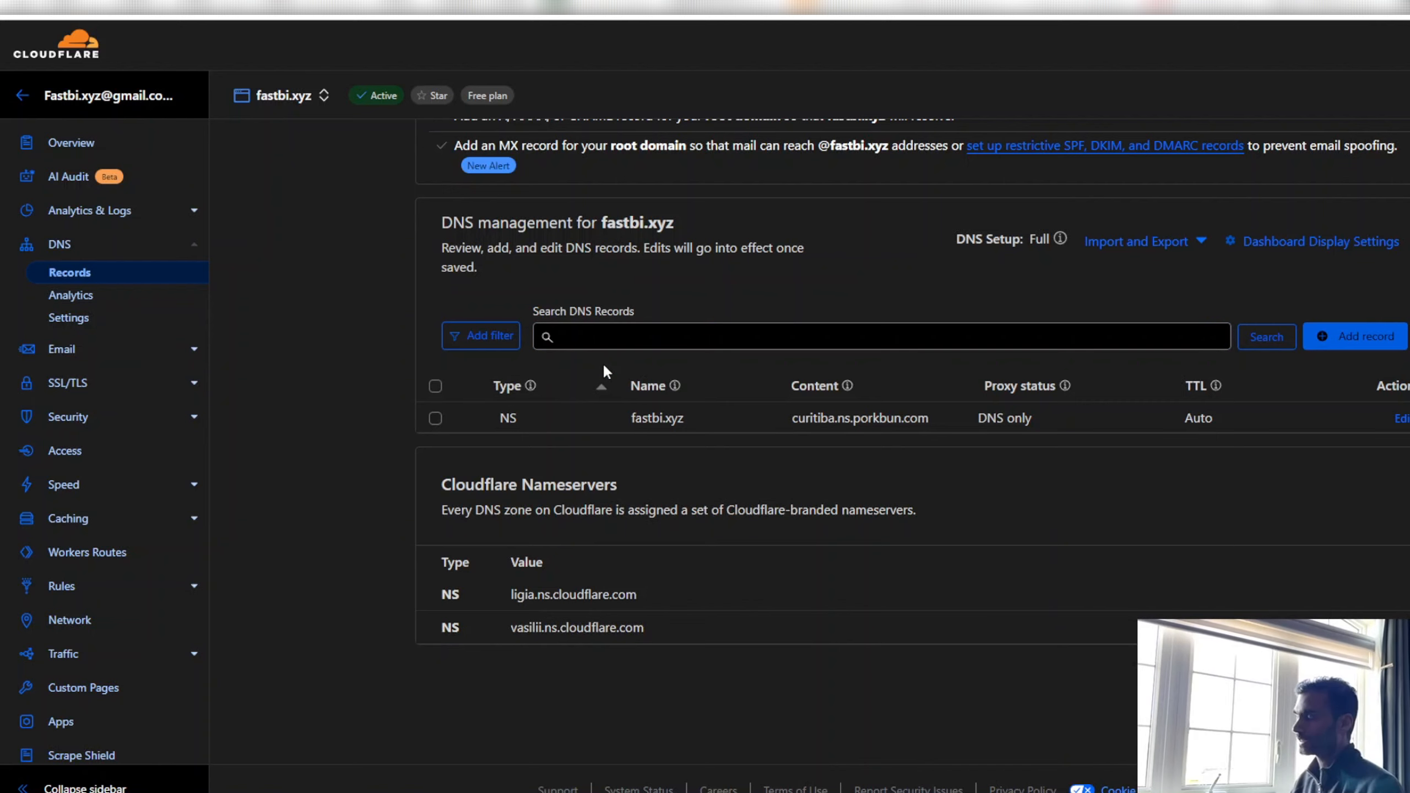
pyautogui.click(1332, 336)
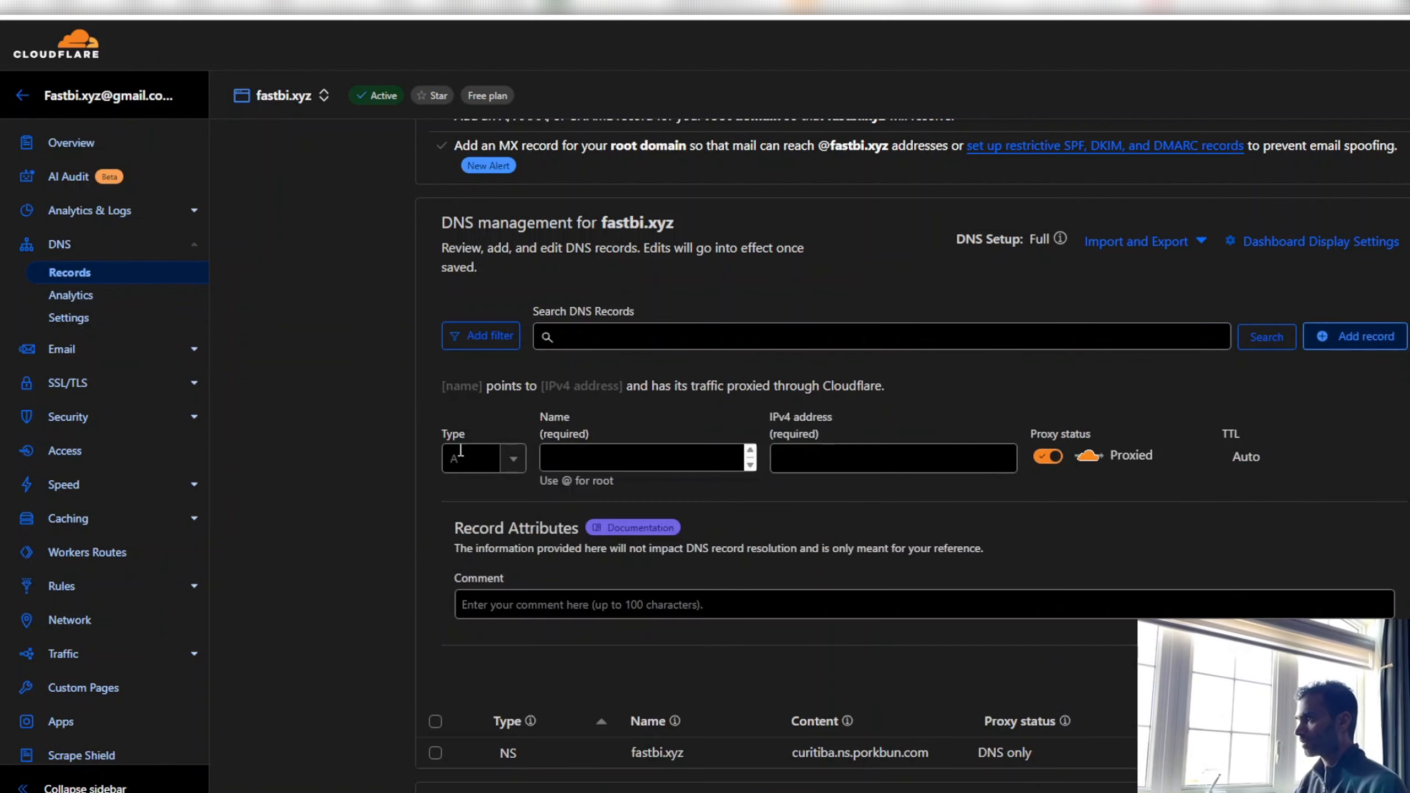
pyautogui.click(628, 457)
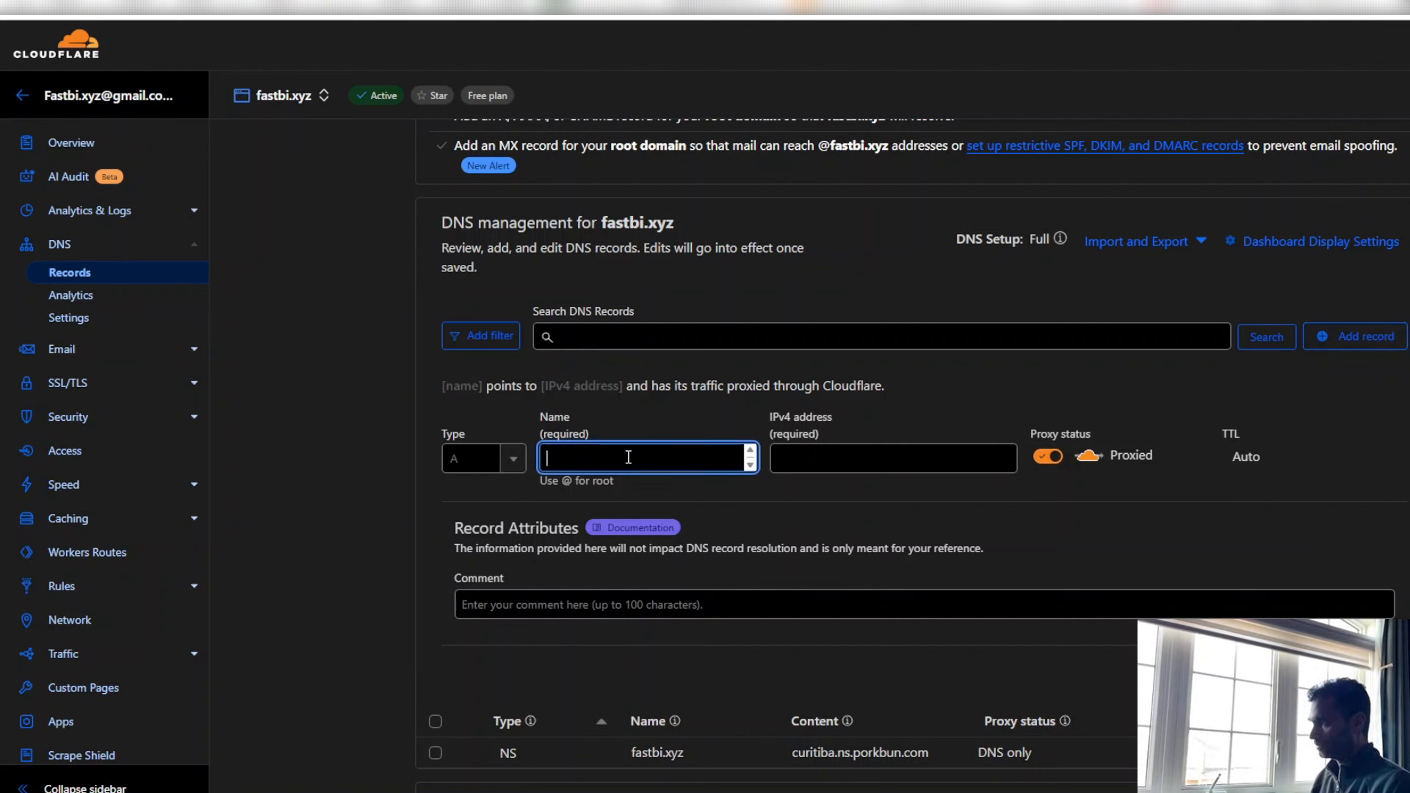
pyautogui.write('fa')
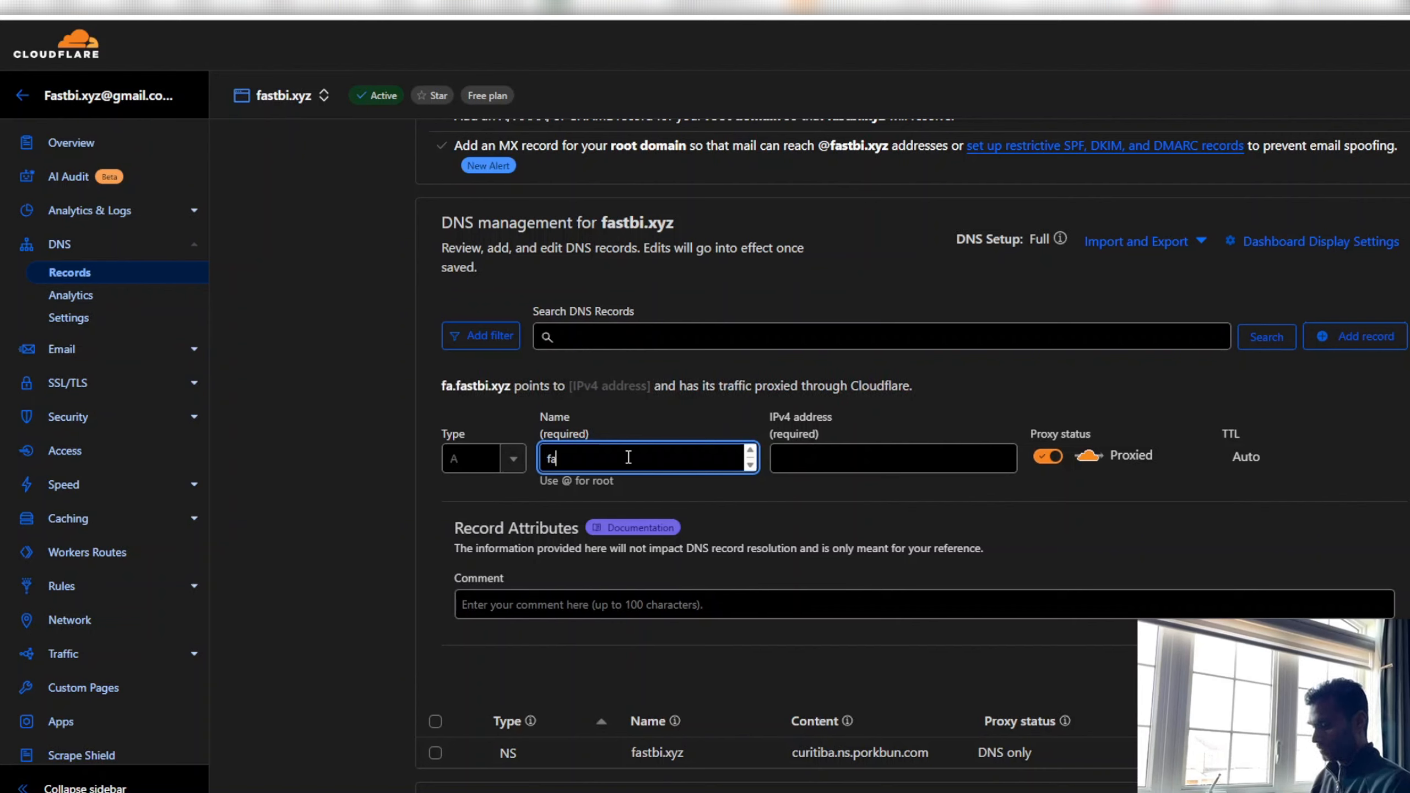
pyautogui.write('stbi')
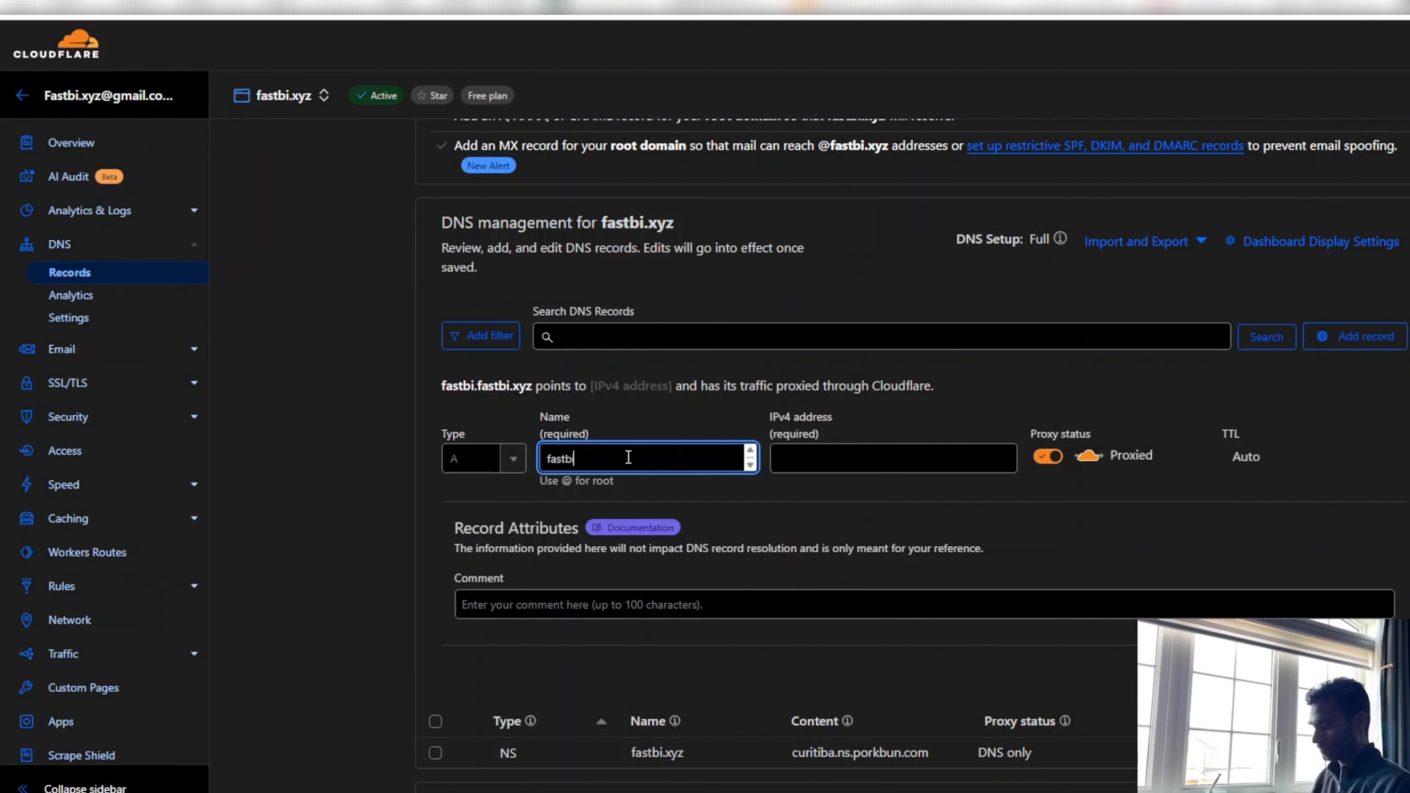
pyautogui.write('.xyz')
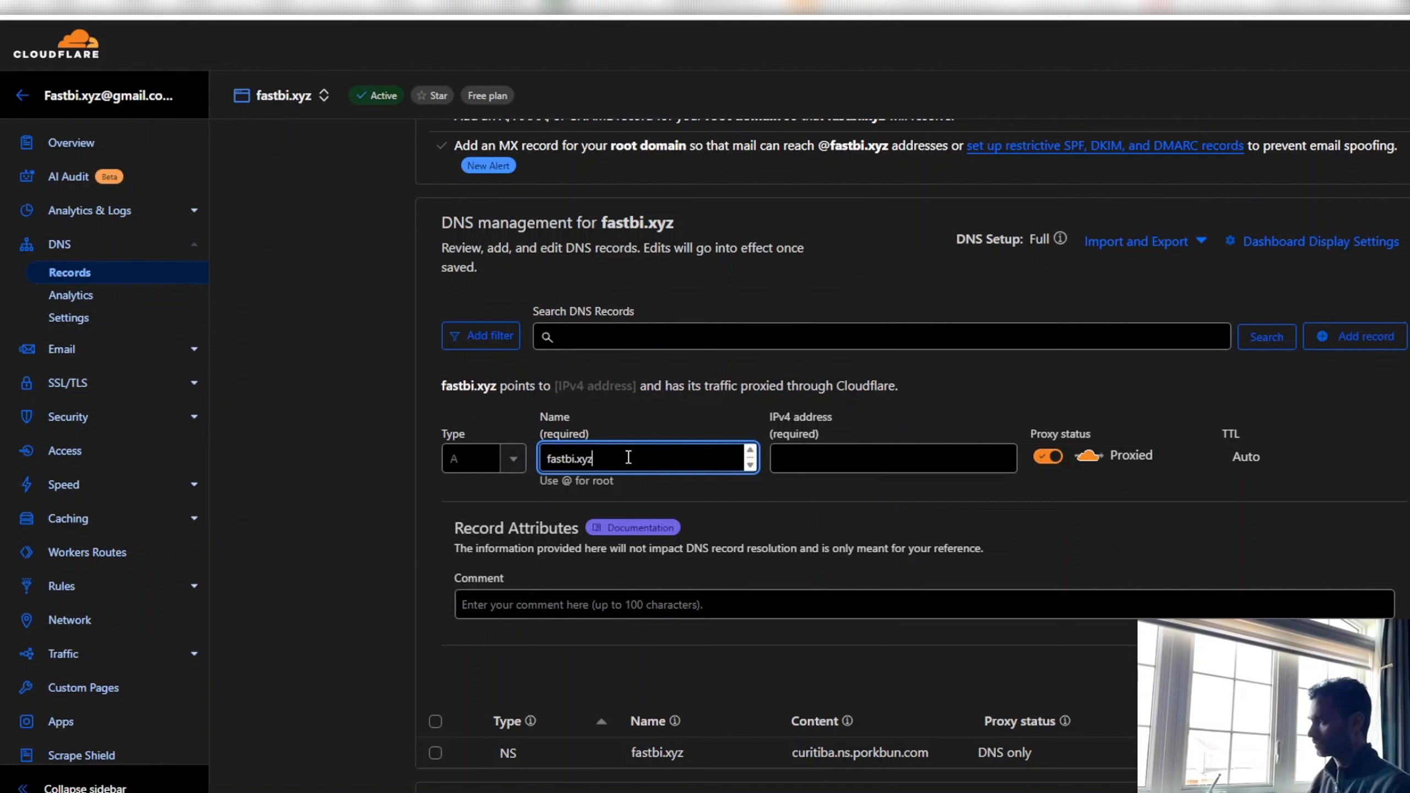
pyautogui.click(812, 465)
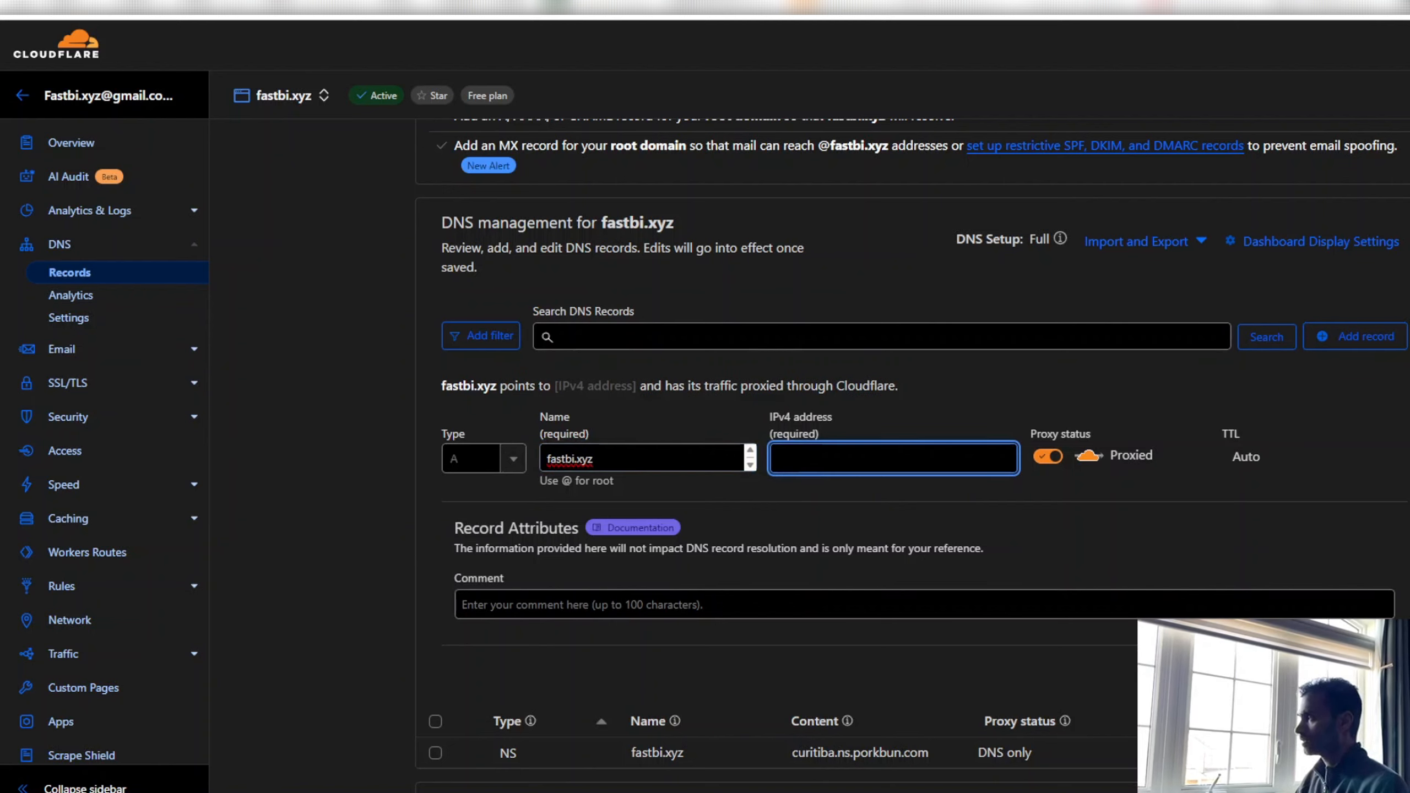
# Copy the demo-collify instance's public IPv4 address from AWS EC2 and save Cloudflare's fastbi.xyz A record pointing to 98.82.173.131.
pyautogui.click(666, 6)
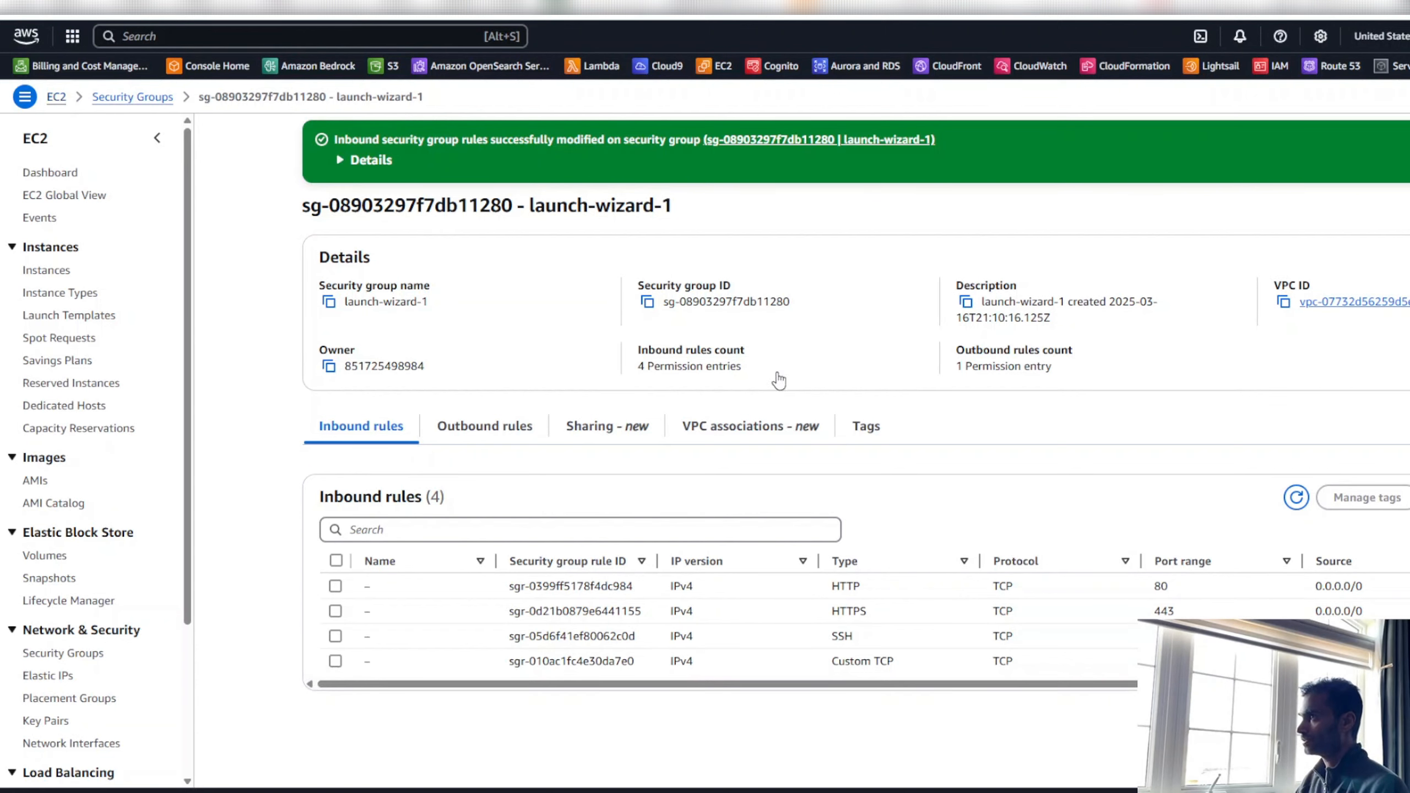
pyautogui.click(320, 211)
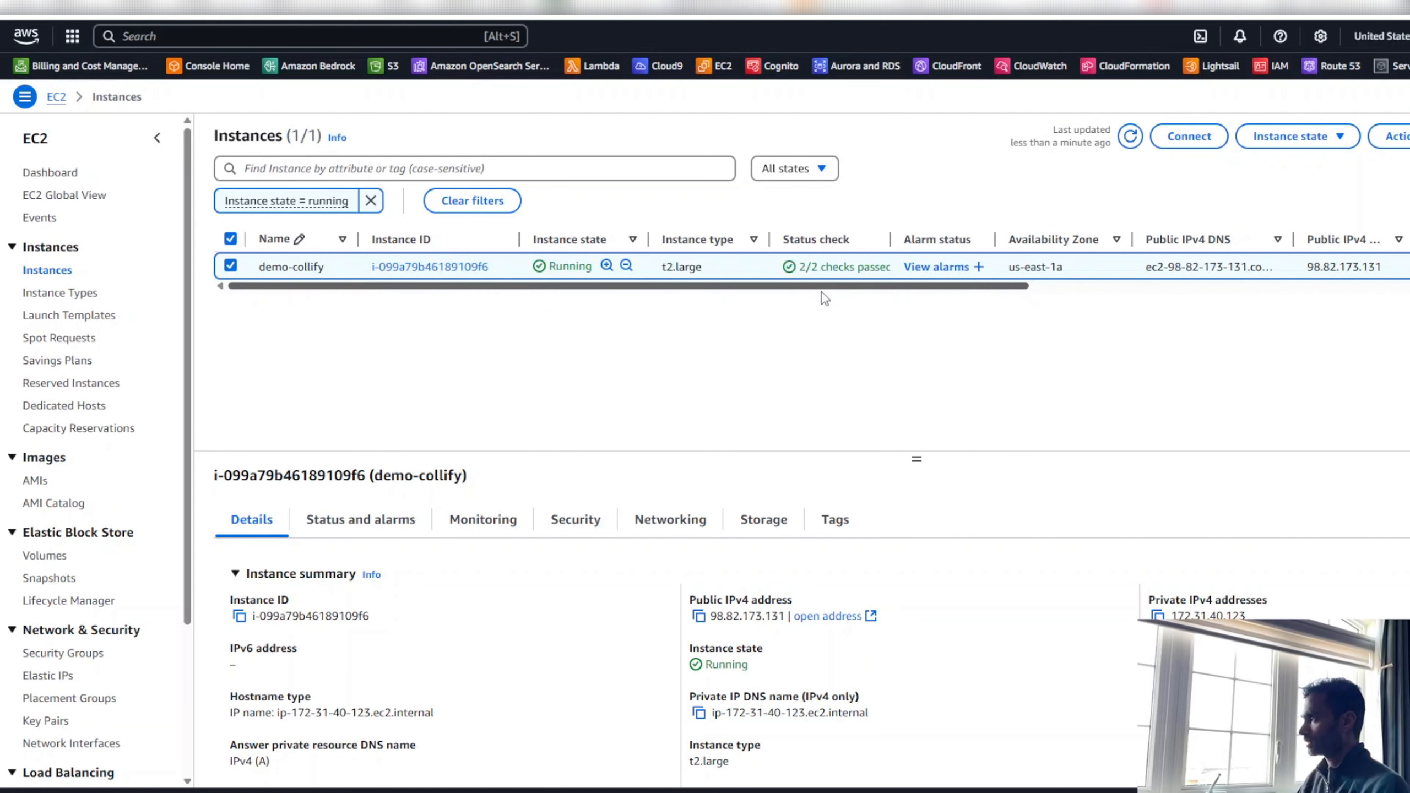
pyautogui.click(472, 267)
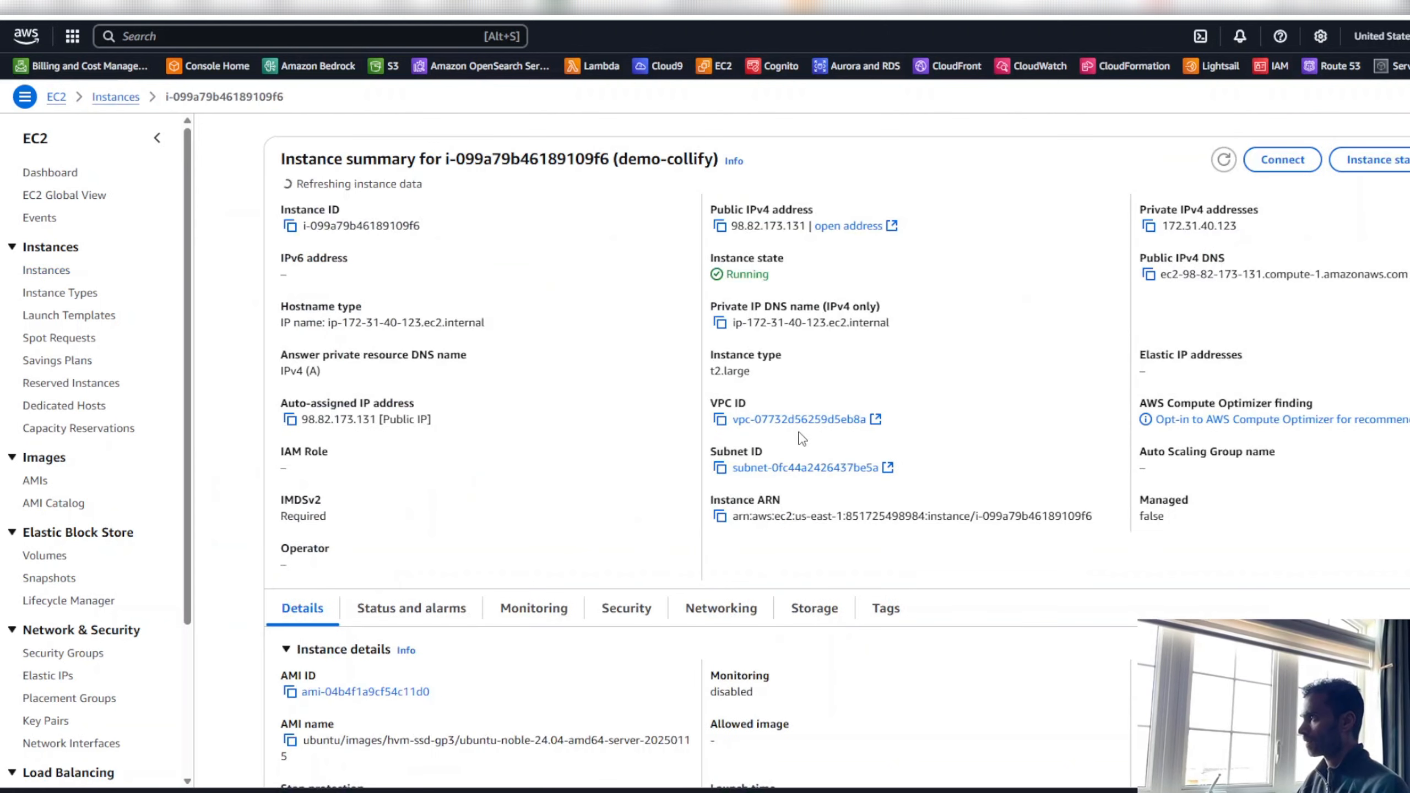
pyautogui.click(719, 226)
pyautogui.click(833, 6)
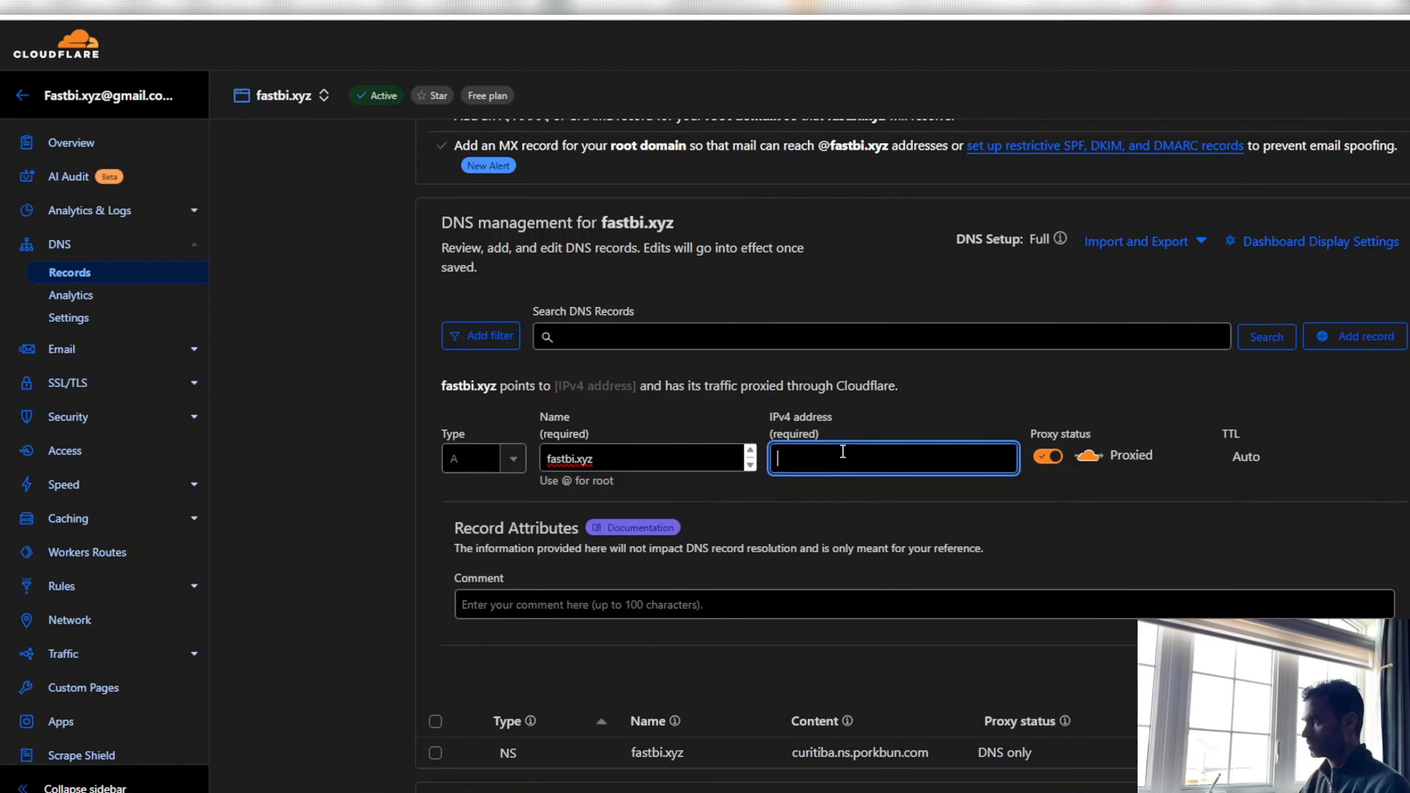
pyautogui.hotkey('ctrl', 'v')
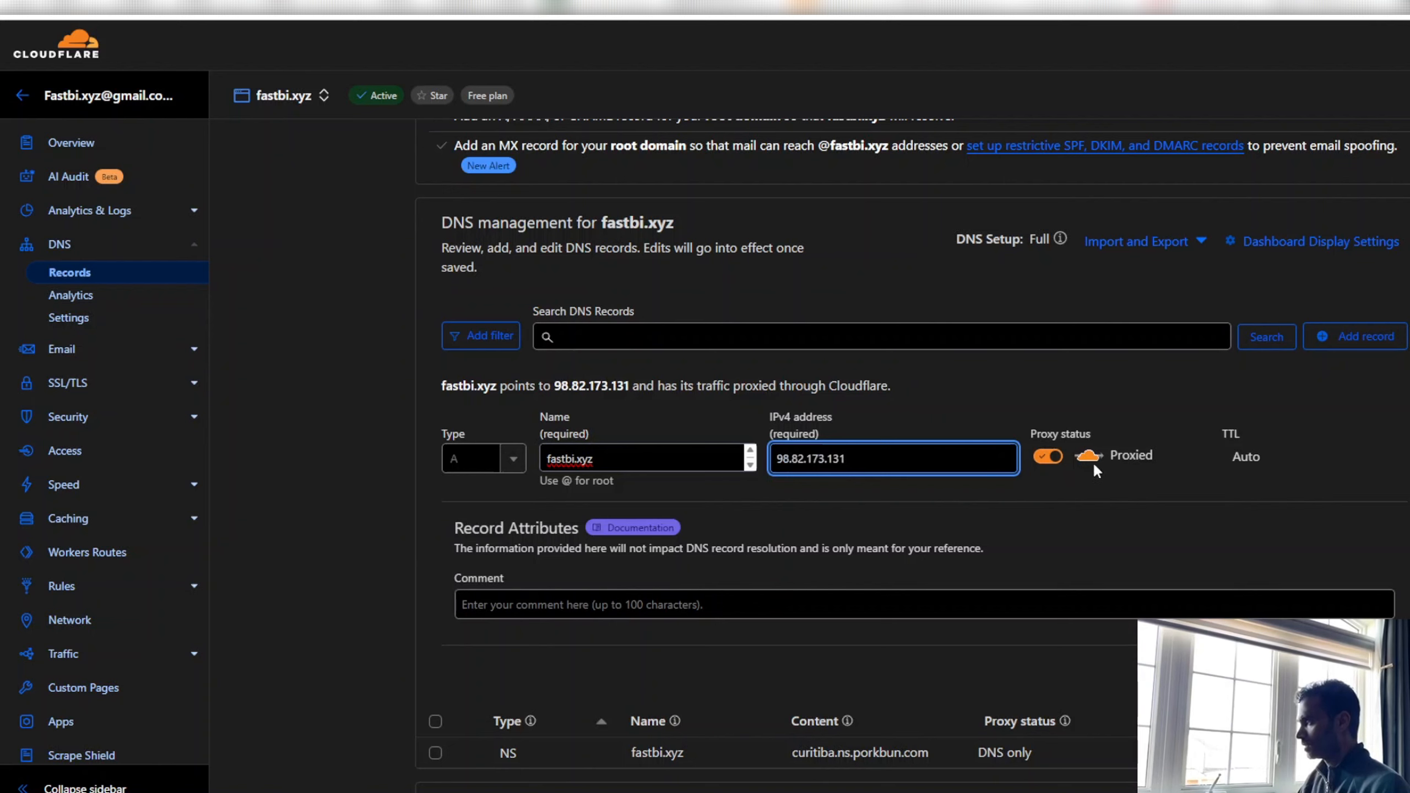
pyautogui.press('Return')
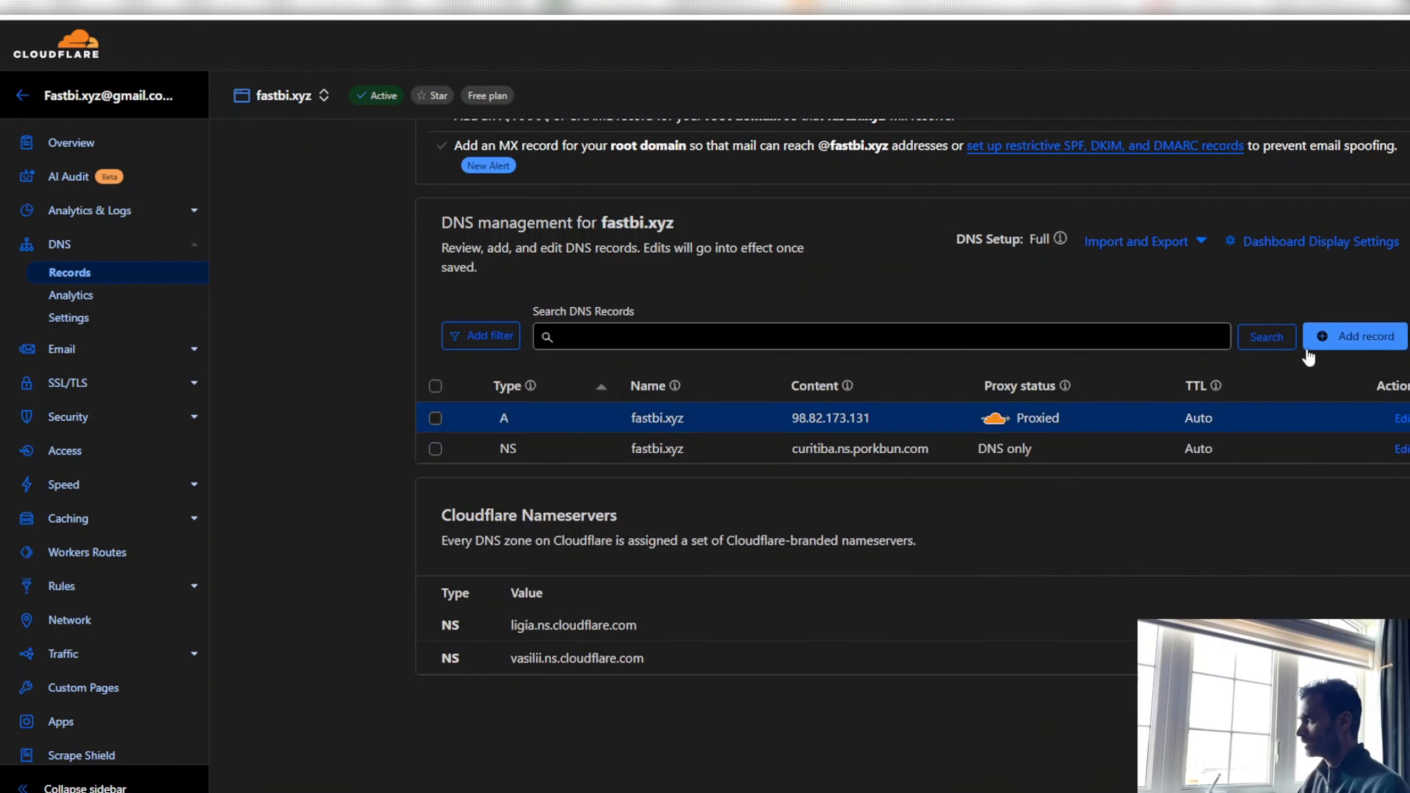
# Add a proxied A record named *.fatbi.xyz pointing to 98.82.173.131.
pyautogui.click(1380, 343)
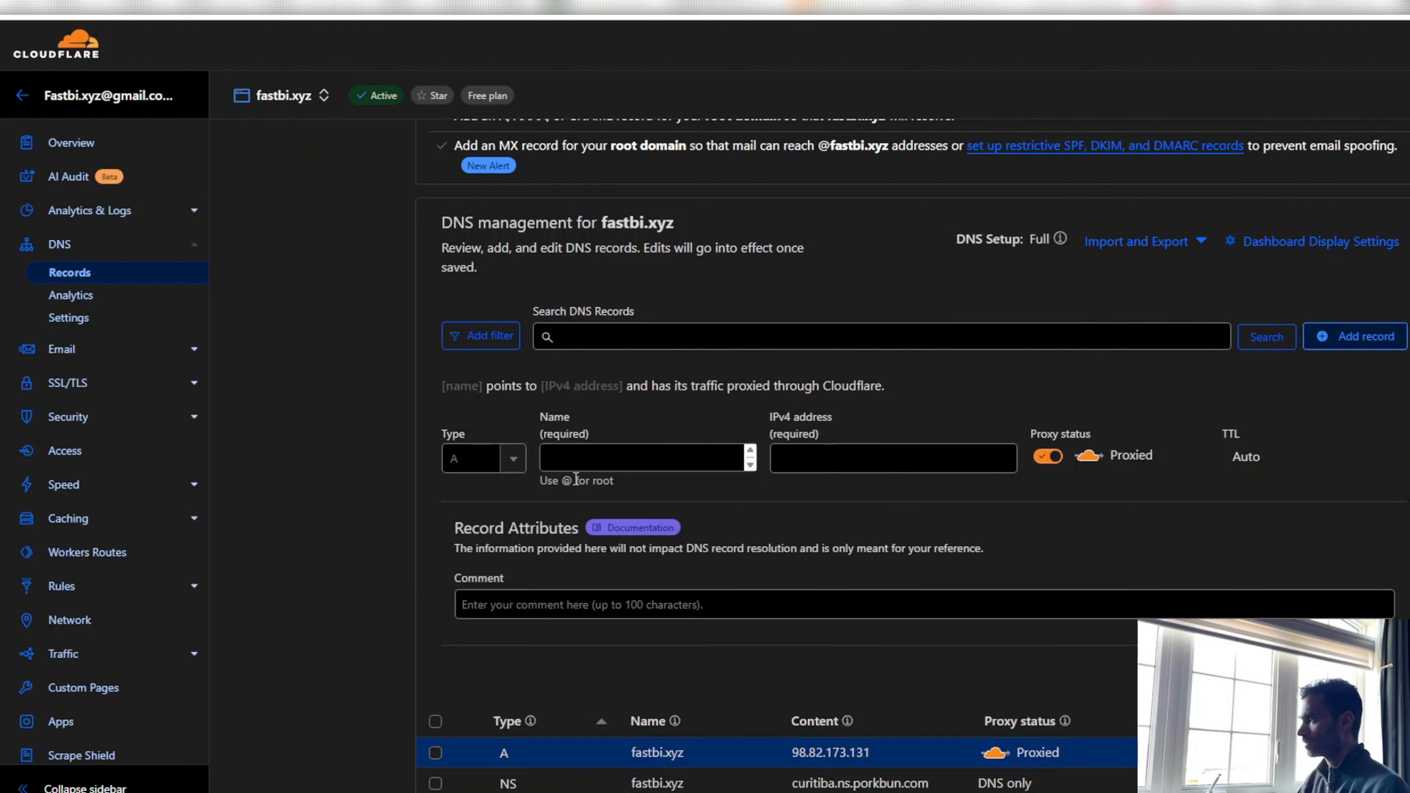
pyautogui.click(612, 456)
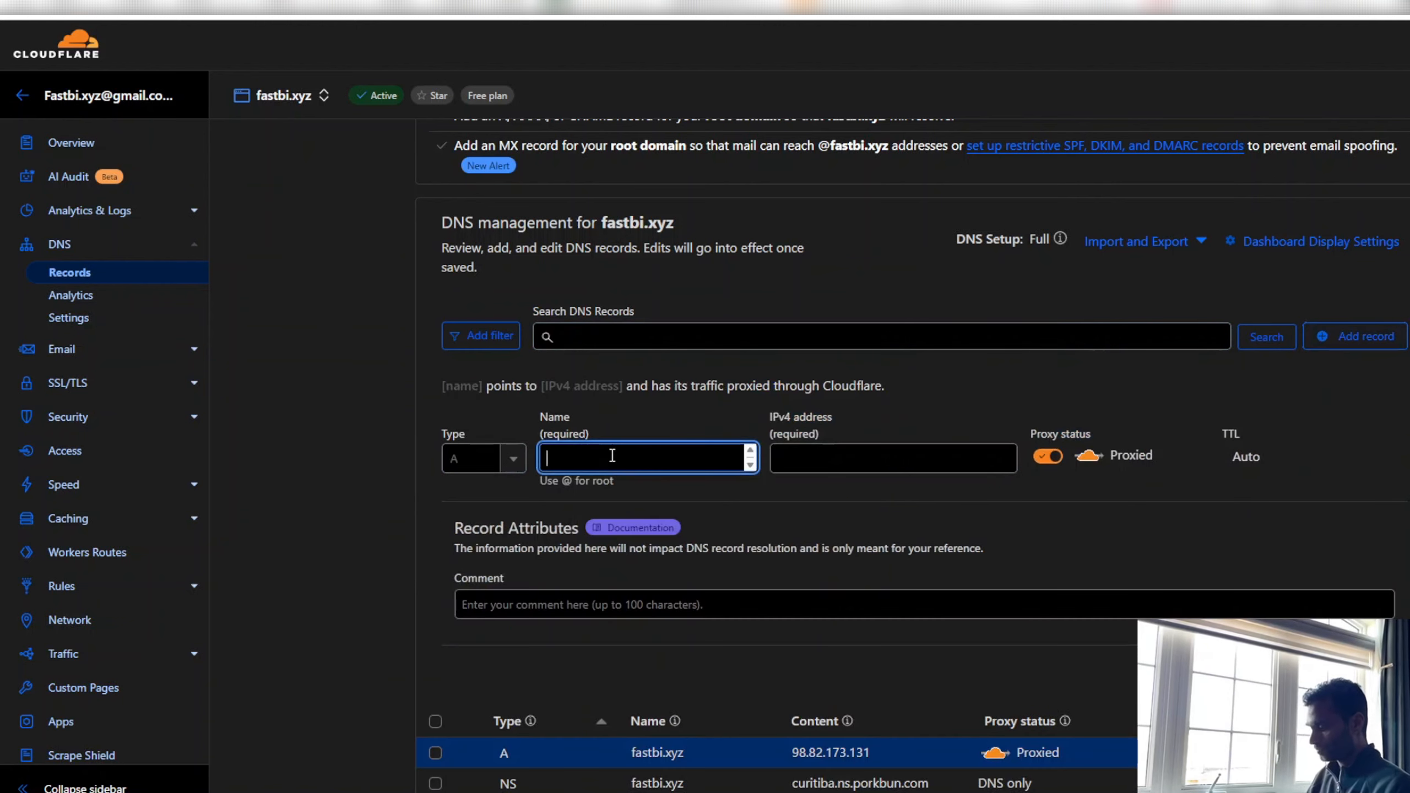
pyautogui.write('*.fa')
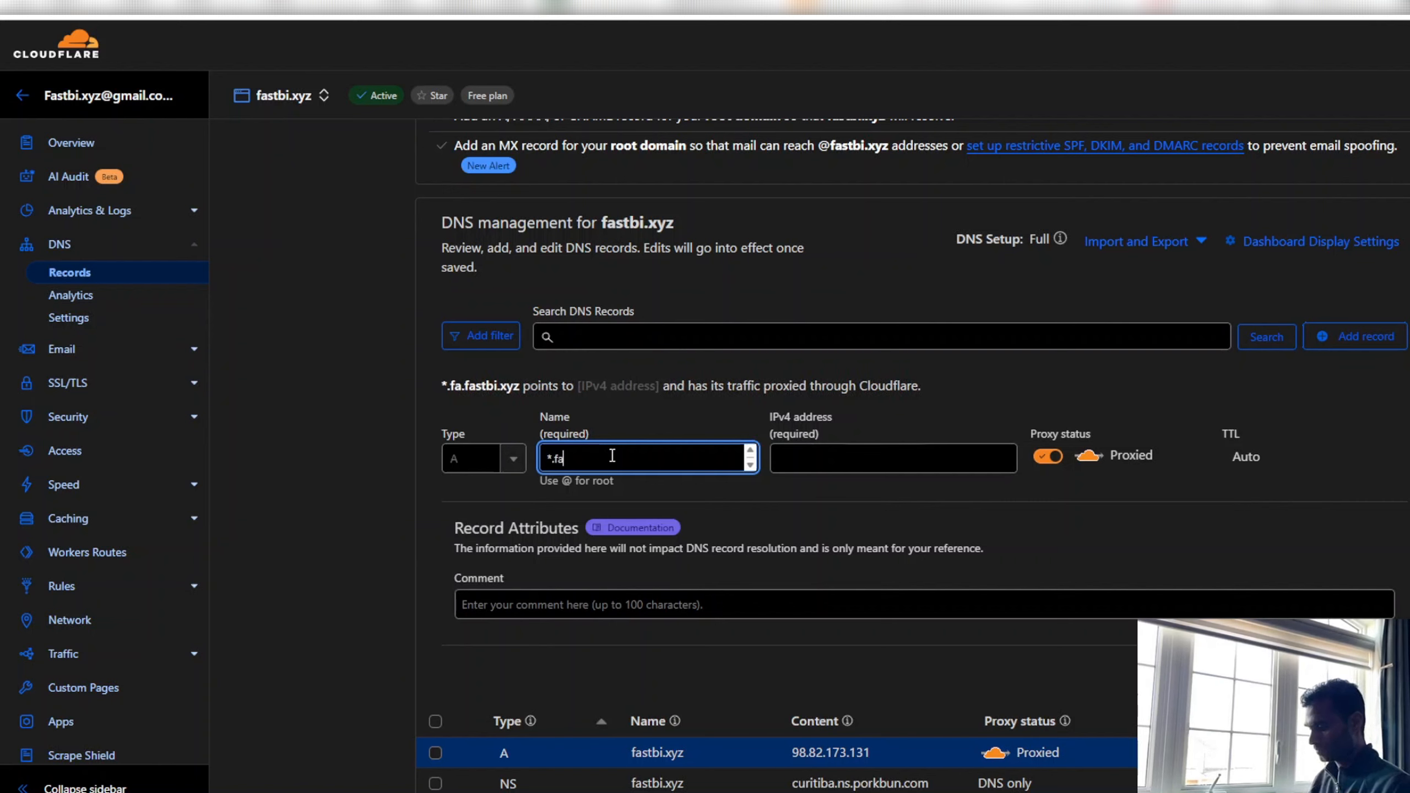
pyautogui.write('tbi.xyz')
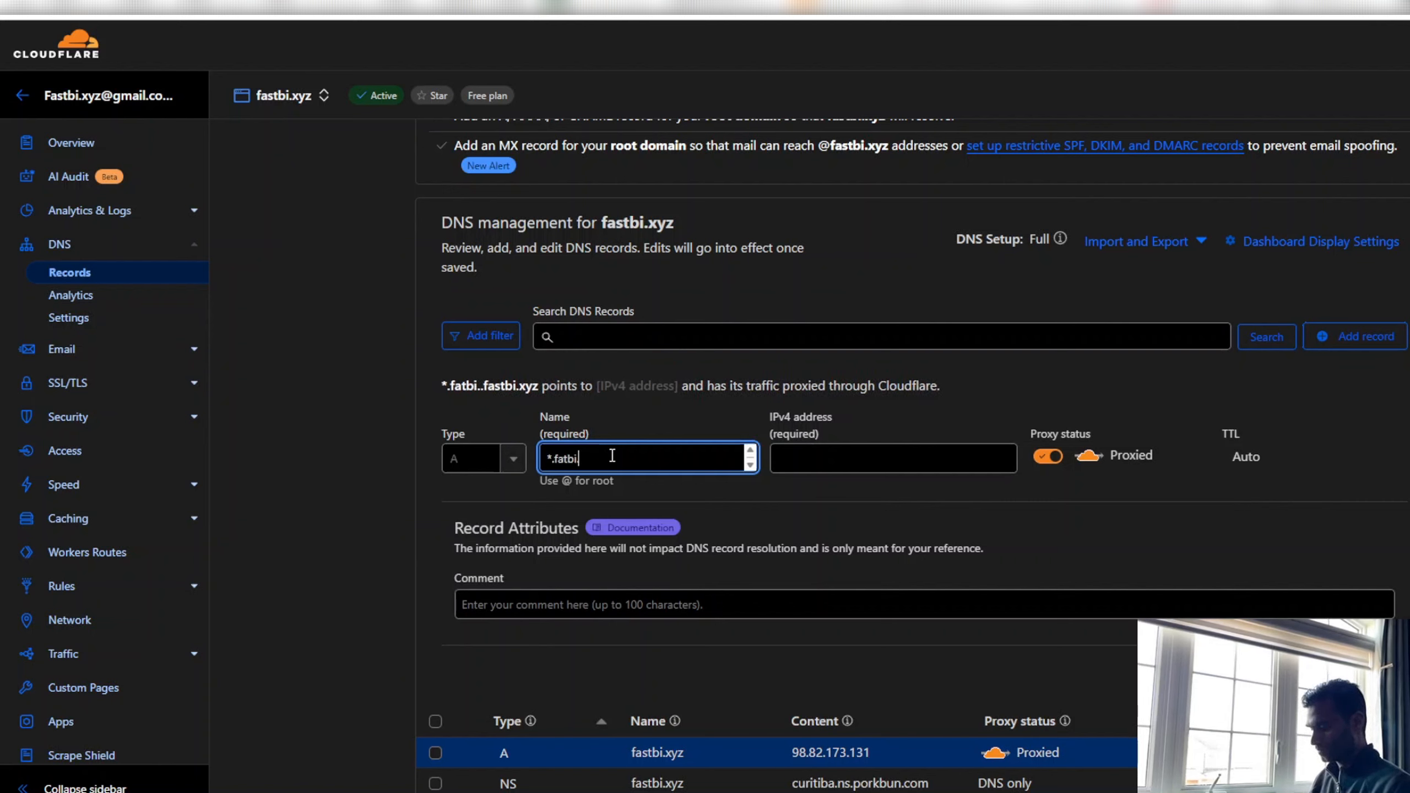
pyautogui.click(868, 457)
pyautogui.hotkey('ctrl', 'v')
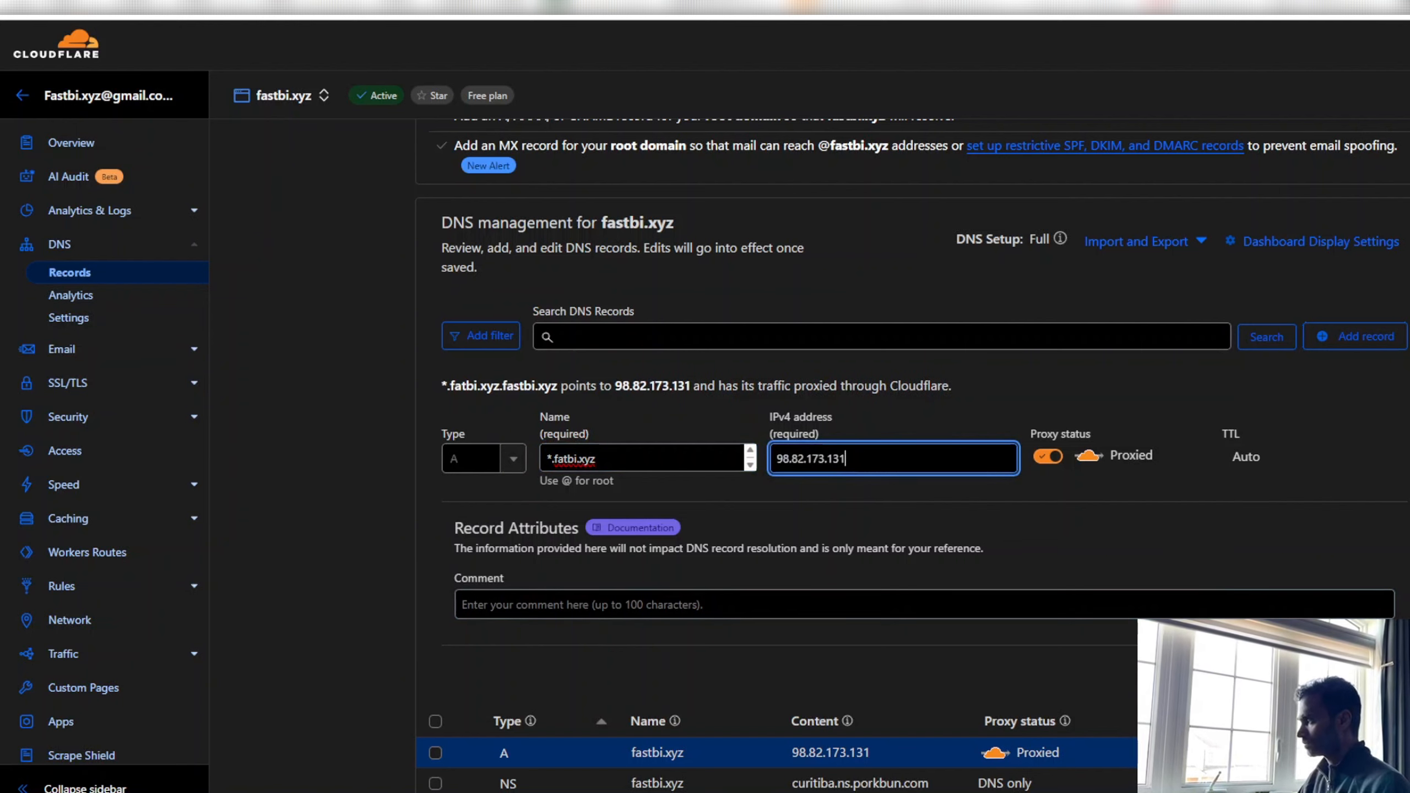
pyautogui.press('Return')
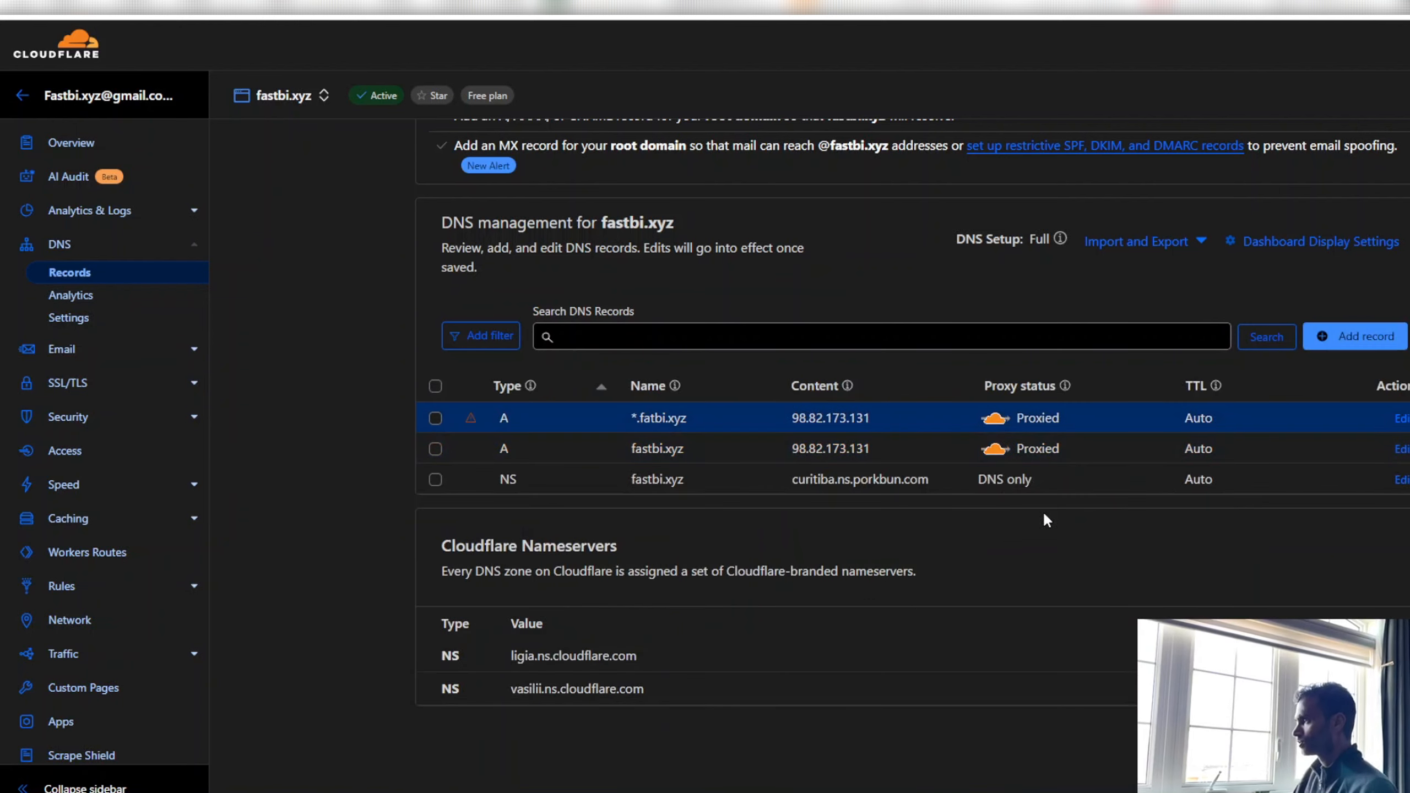
# Delete the NS record pointing to curitiba.ns.porkbun.com, confirming the deletion with DELETE.
pyautogui.click(436, 479)
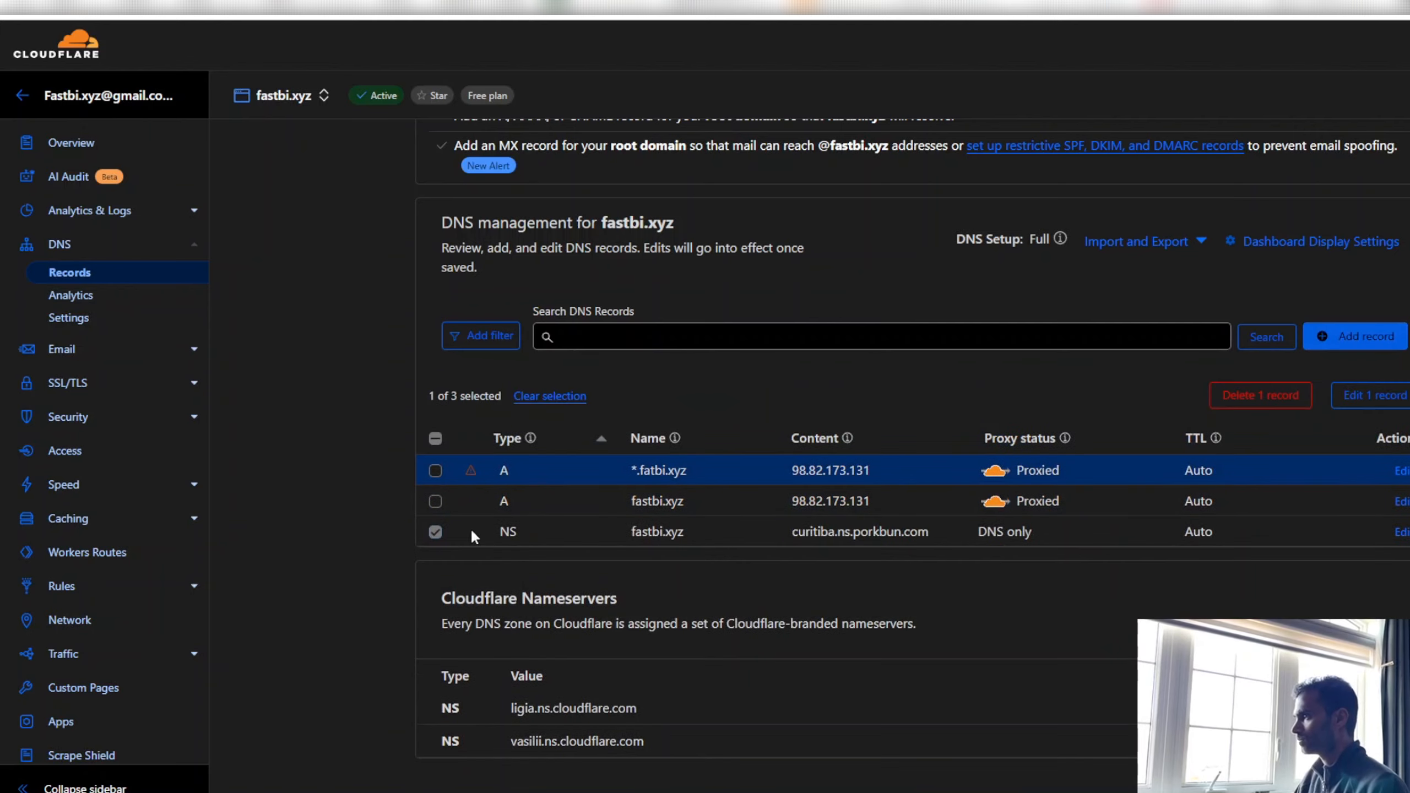
pyautogui.click(1246, 404)
pyautogui.click(807, 436)
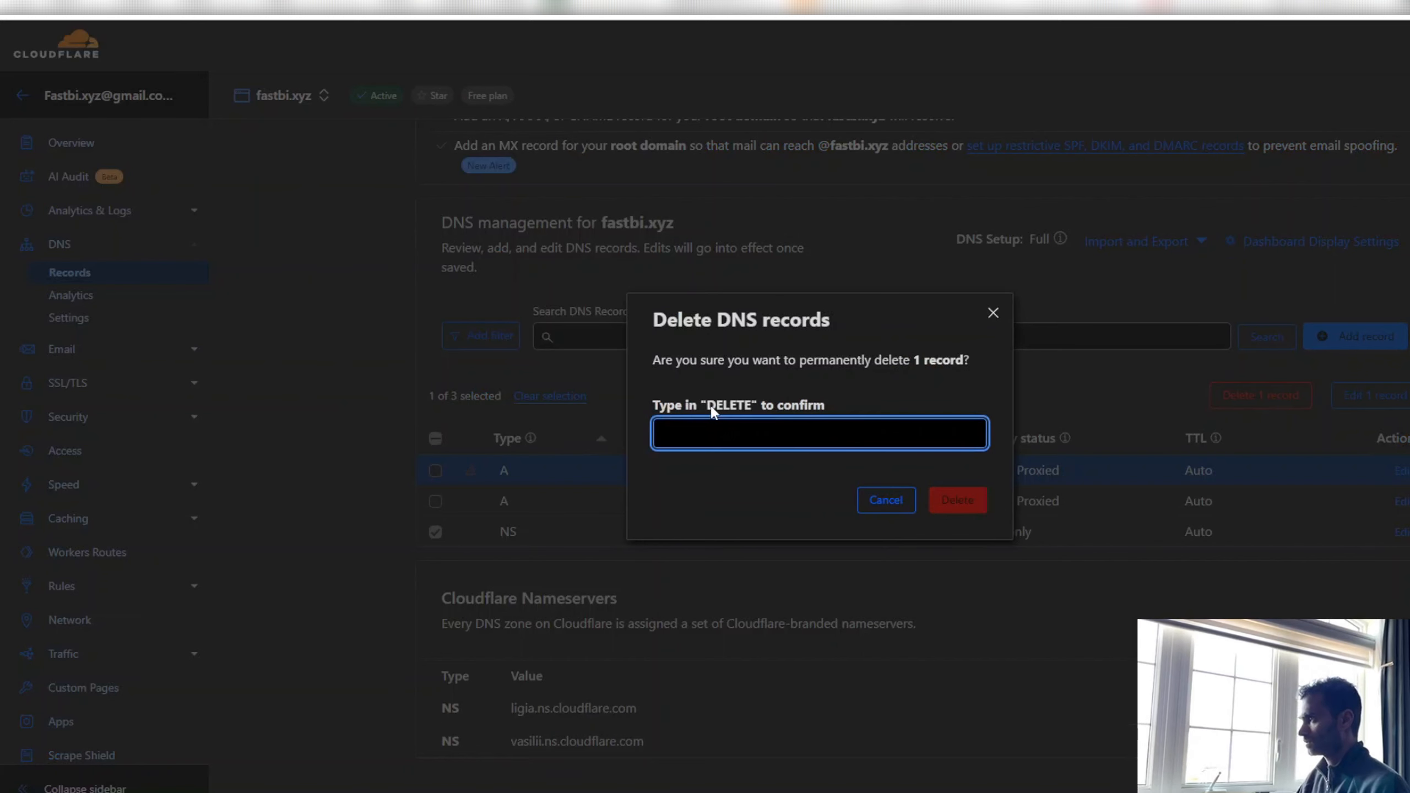
pyautogui.moveTo(707, 406); pyautogui.dragTo(748, 404)
pyautogui.hotkey('ctrl', 'c')
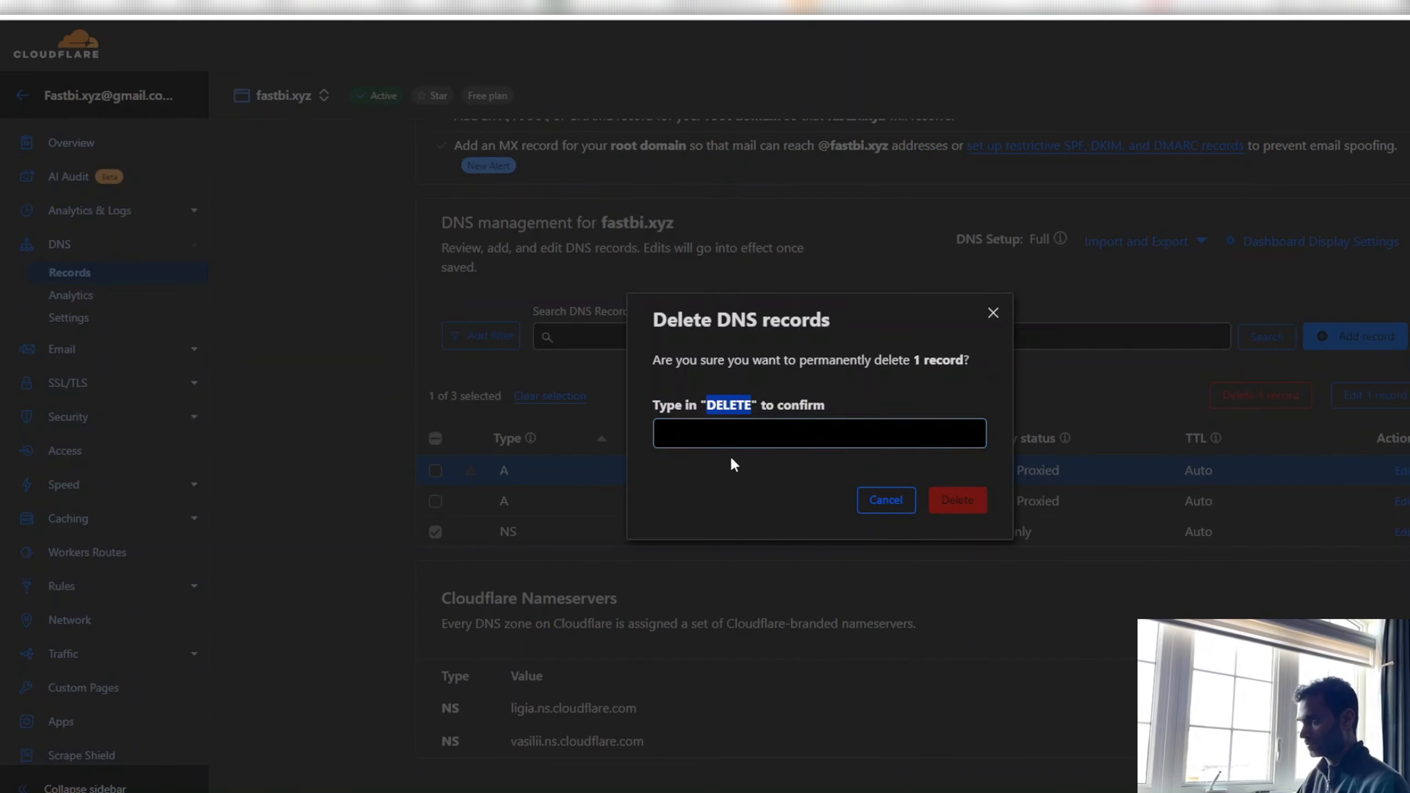
pyautogui.click(724, 439)
pyautogui.hotkey('ctrl', 'v')
pyautogui.click(959, 499)
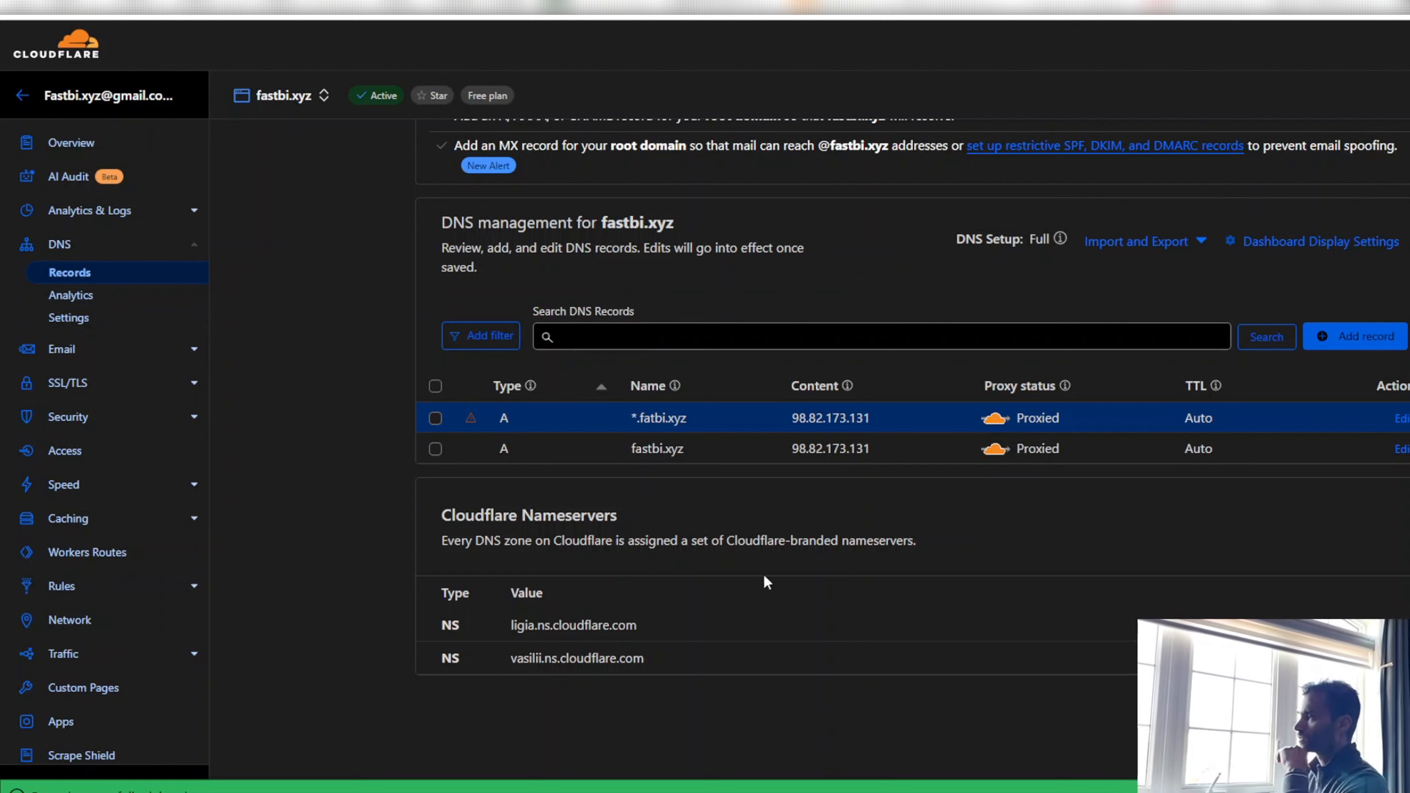
pyautogui.moveTo(471, 418)
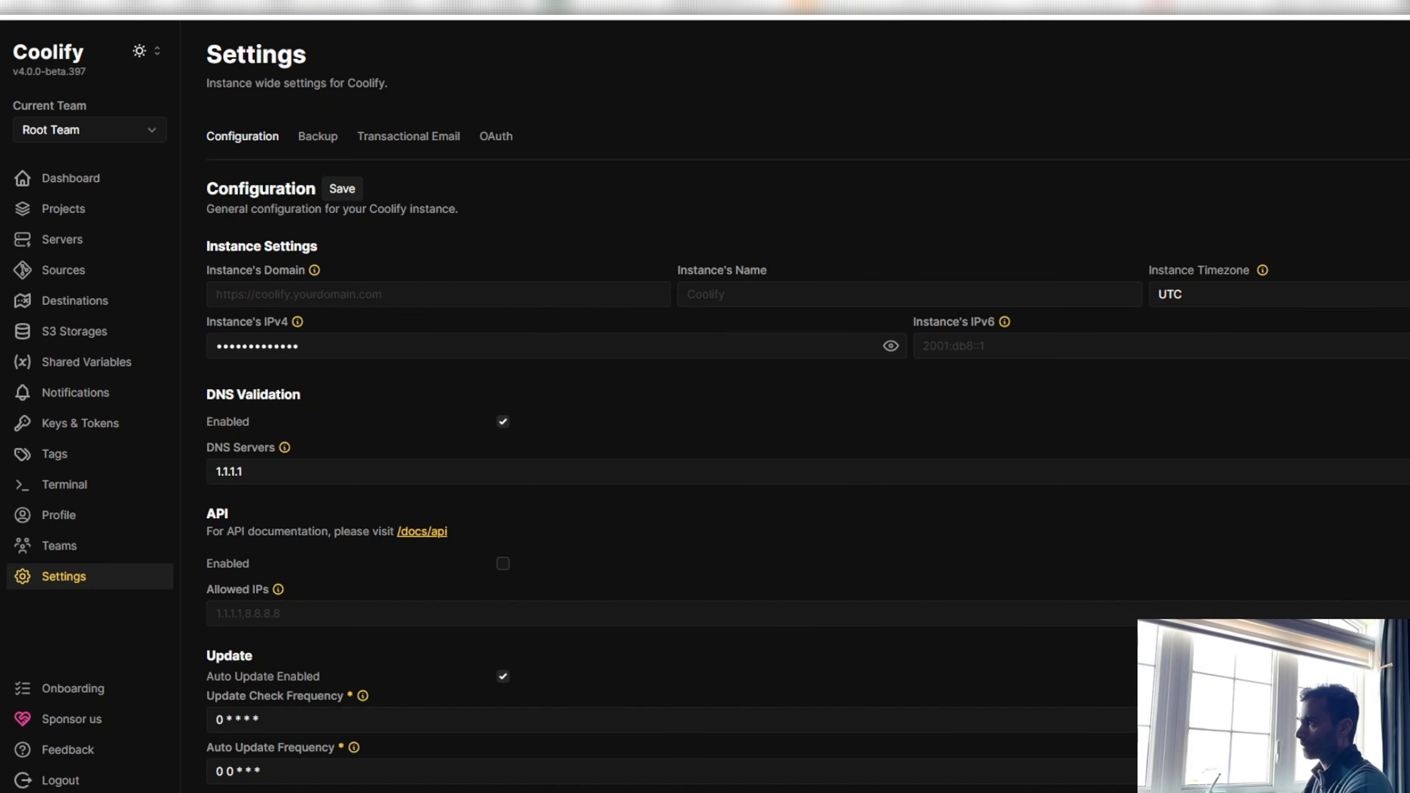
pyautogui.click(279, 290)
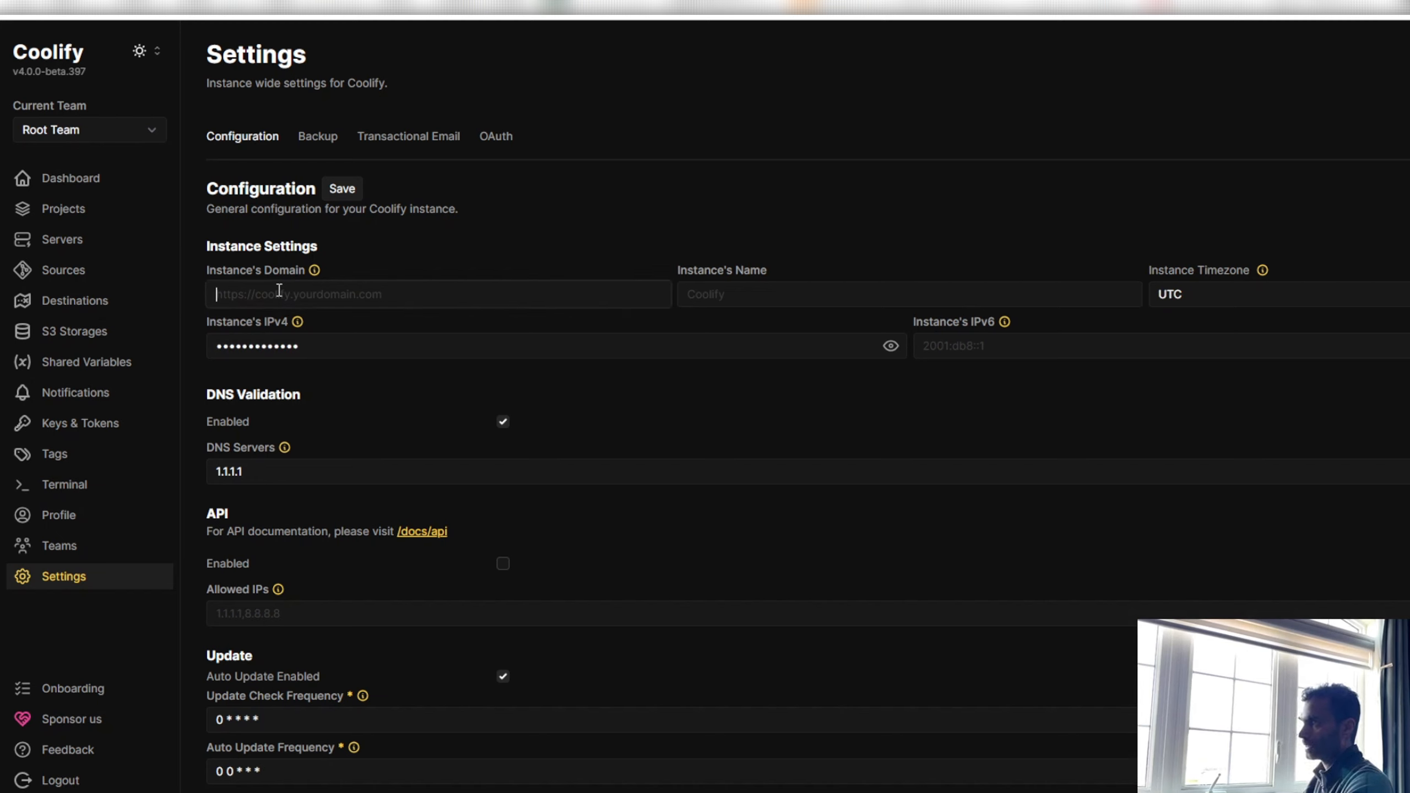
pyautogui.write('htt')
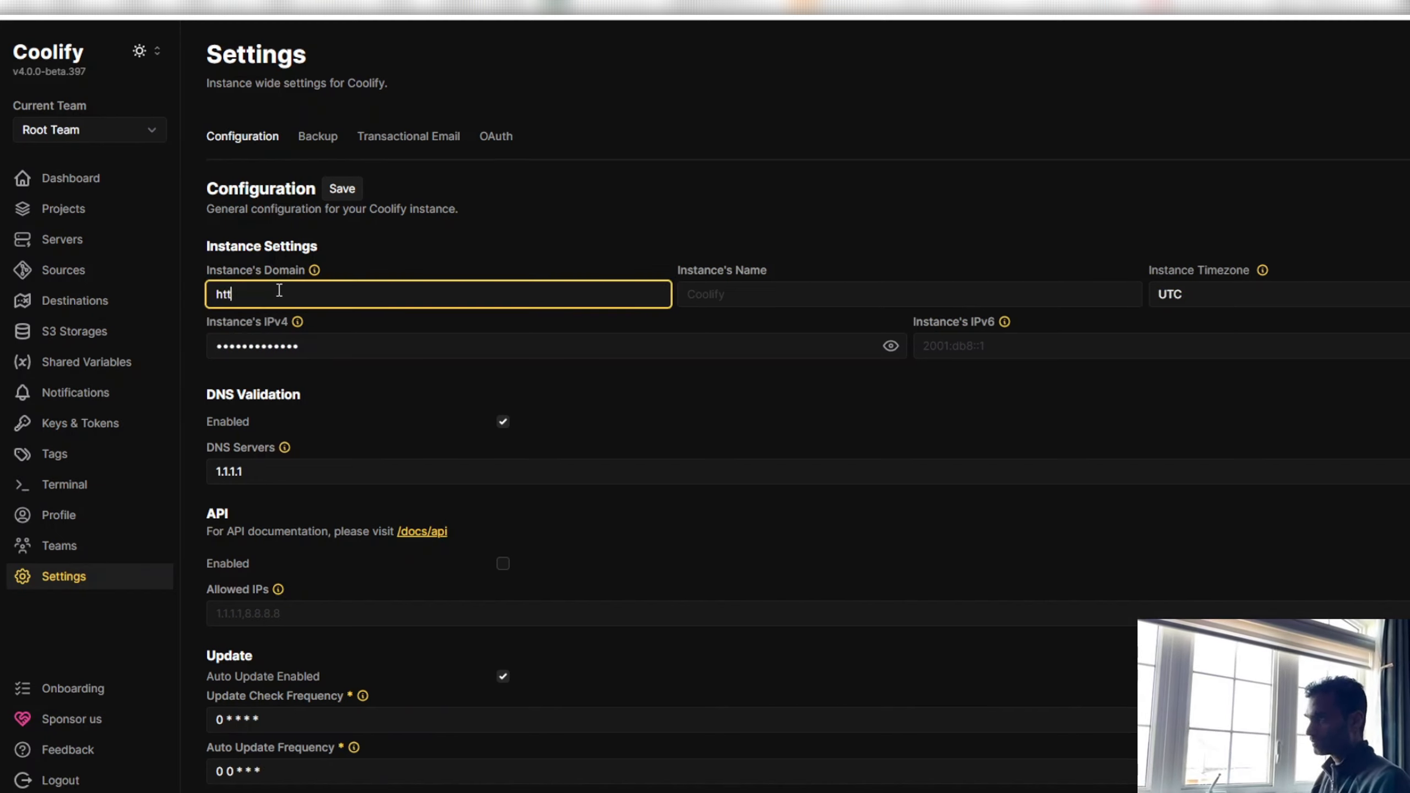
pyautogui.write('ps://')
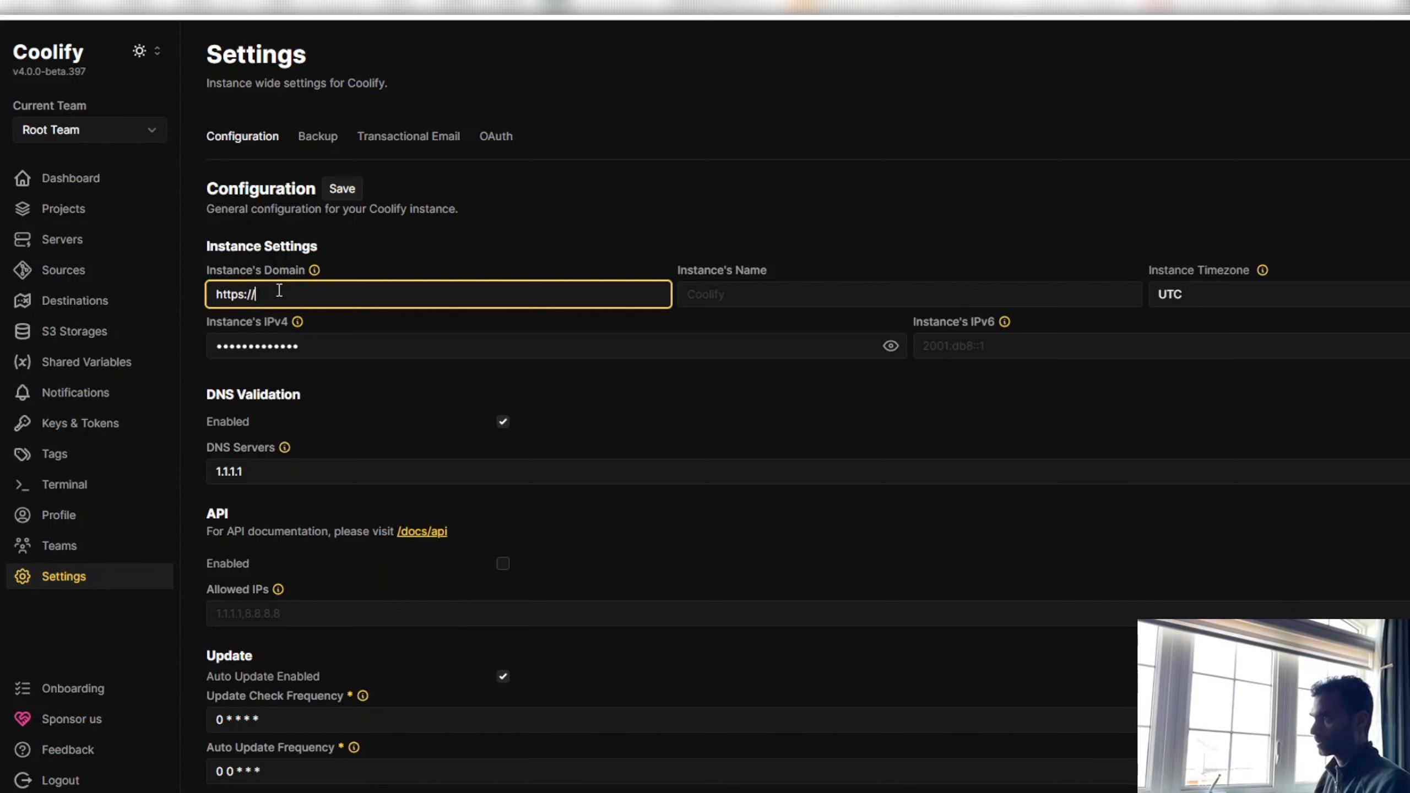
pyautogui.write('fastb')
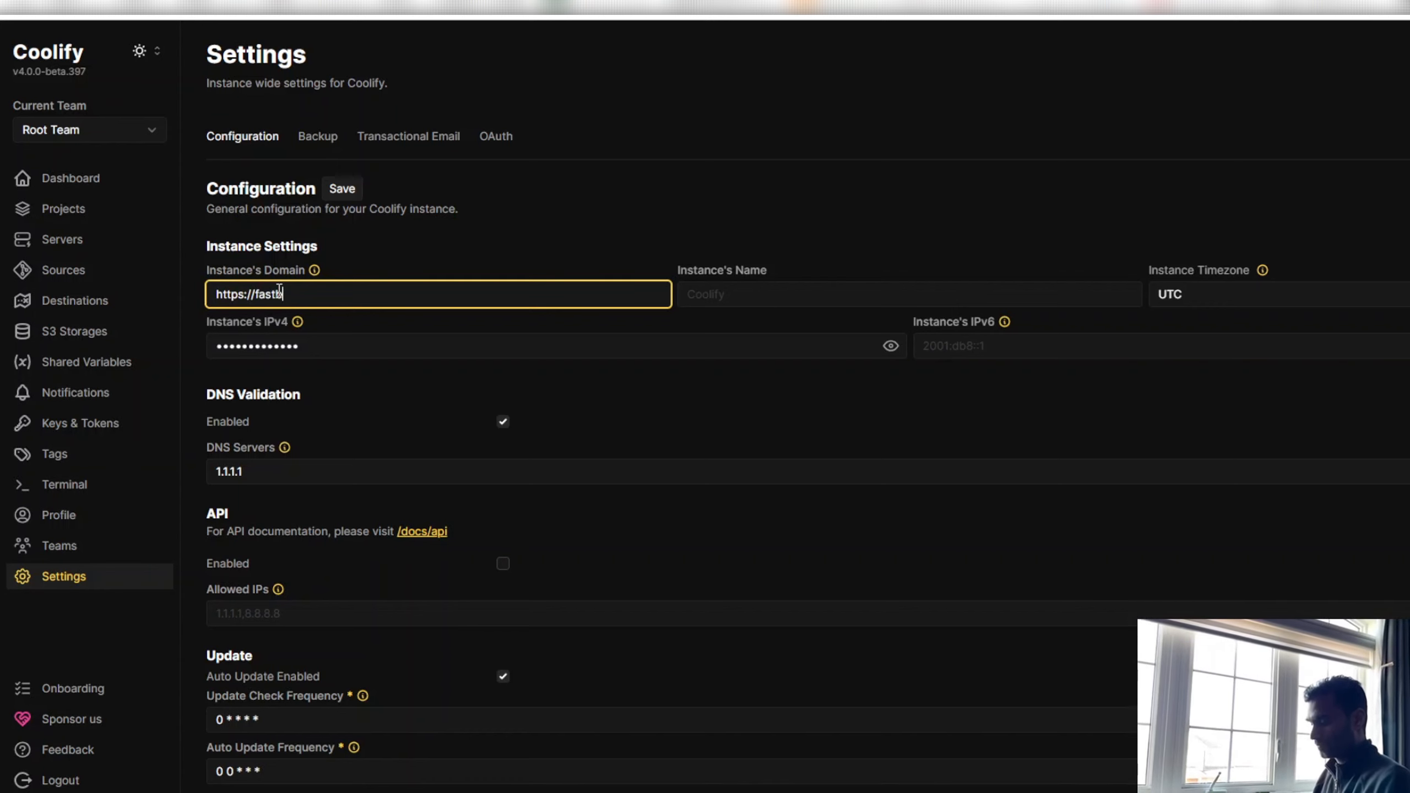
pyautogui.write('i.xyz')
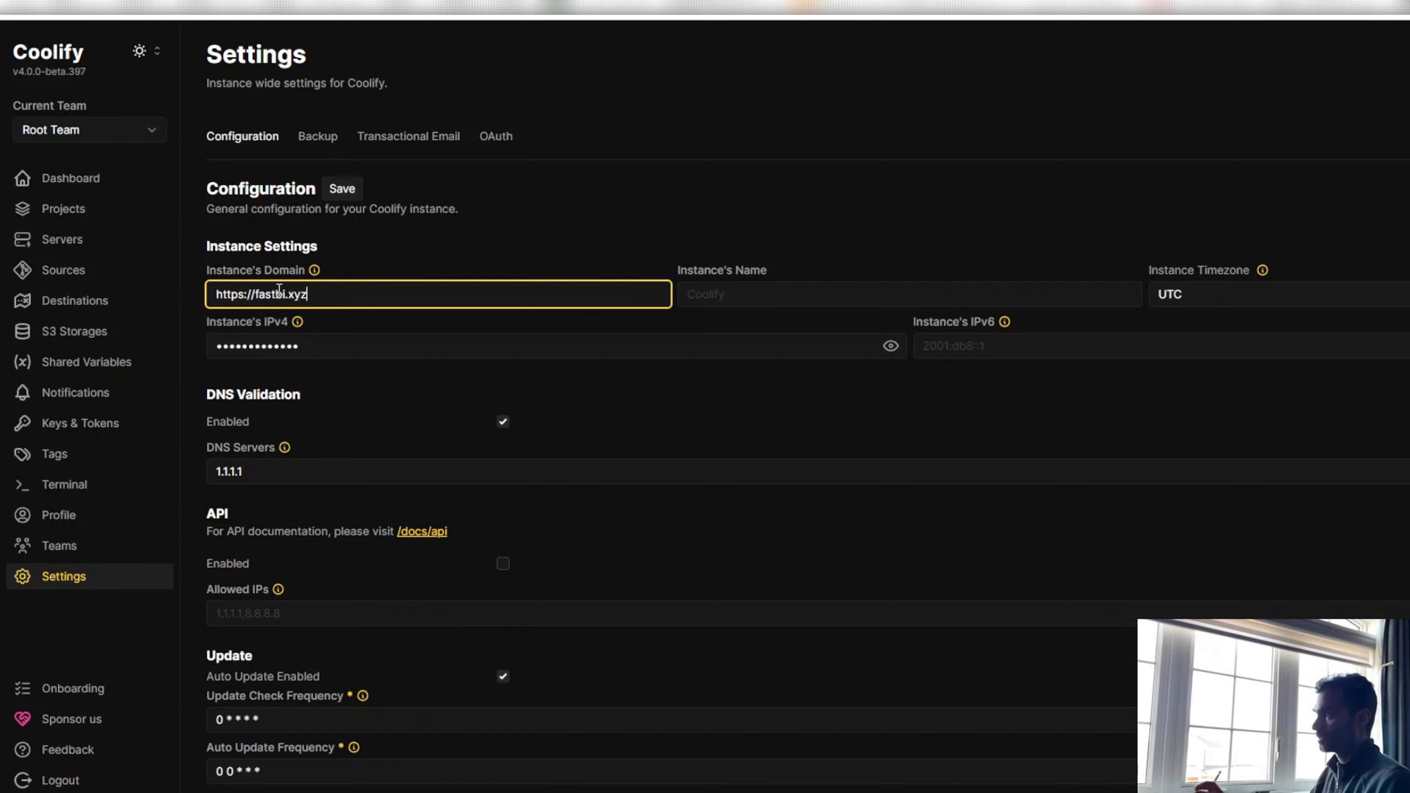
# Name the instance "coolify - demo" and save the configuration.
pyautogui.click(755, 294)
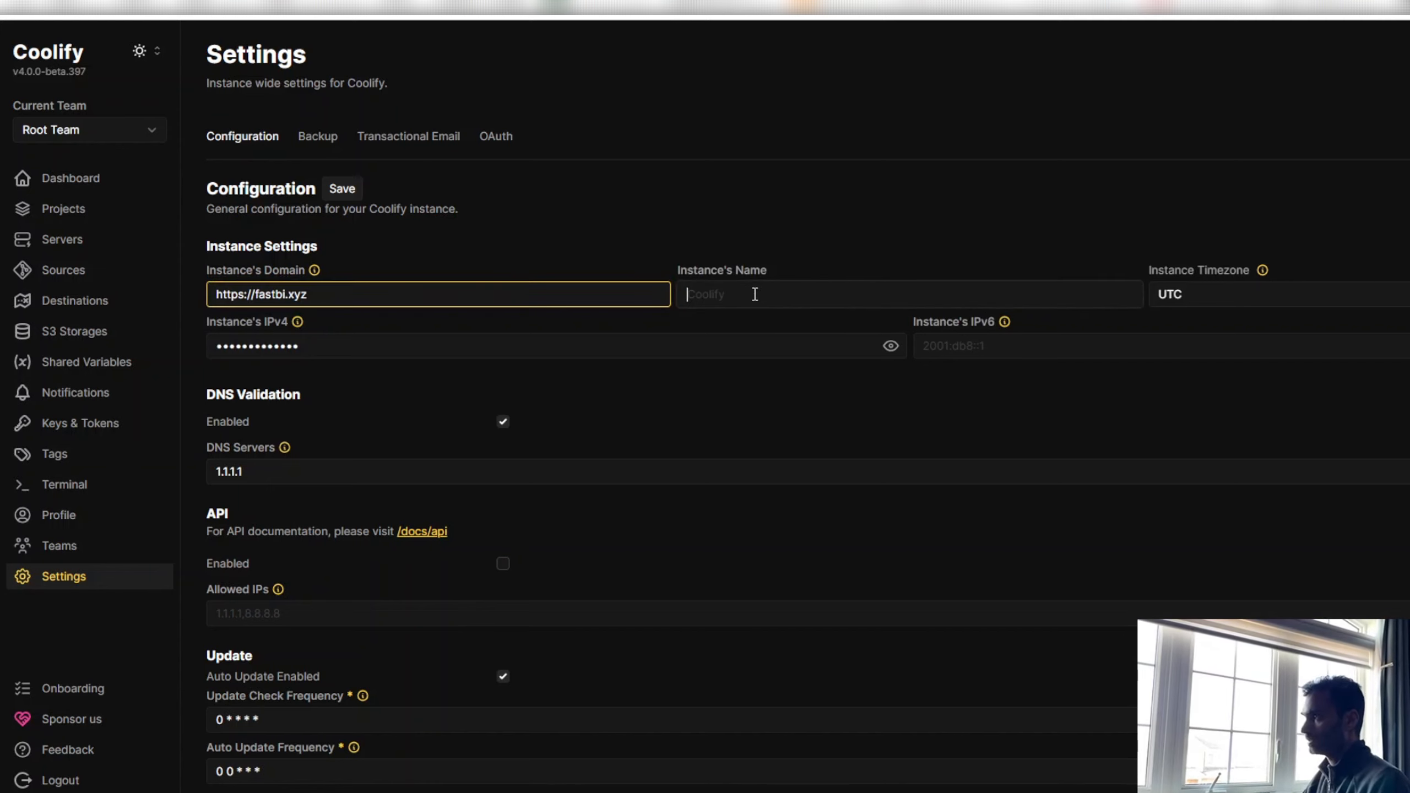
pyautogui.write('coolify')
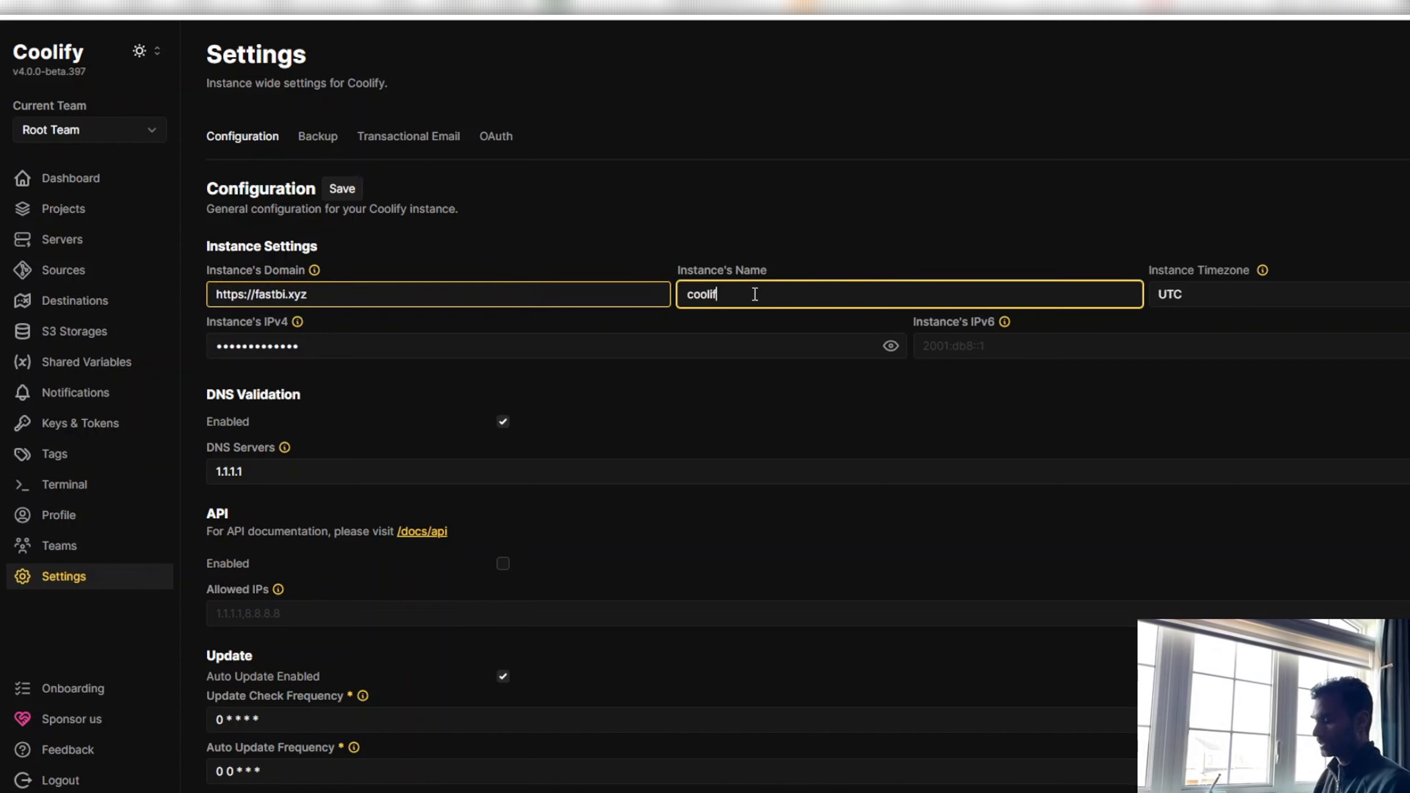
pyautogui.write('demo')
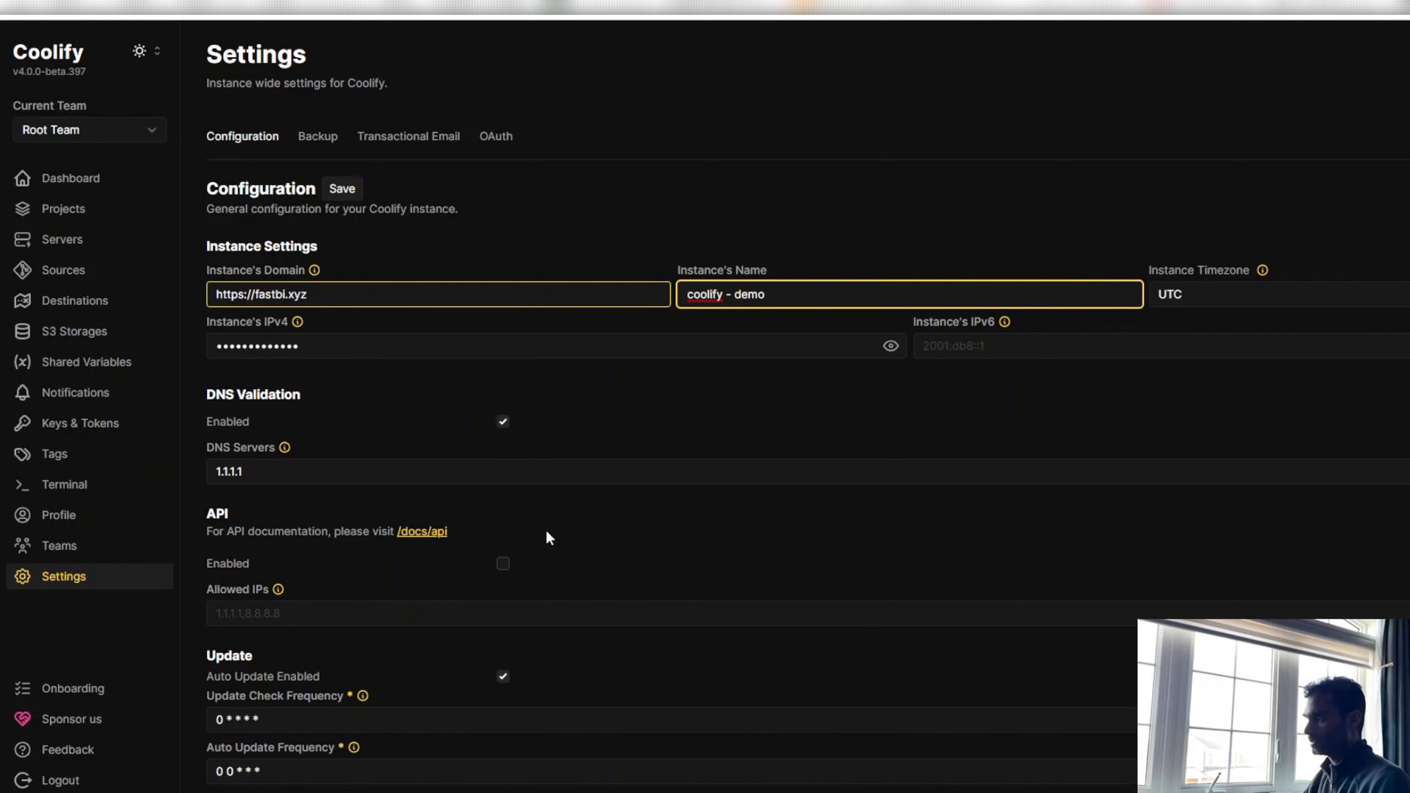
pyautogui.scroll(-4, 547, 533)
pyautogui.scroll(4, 546, 533)
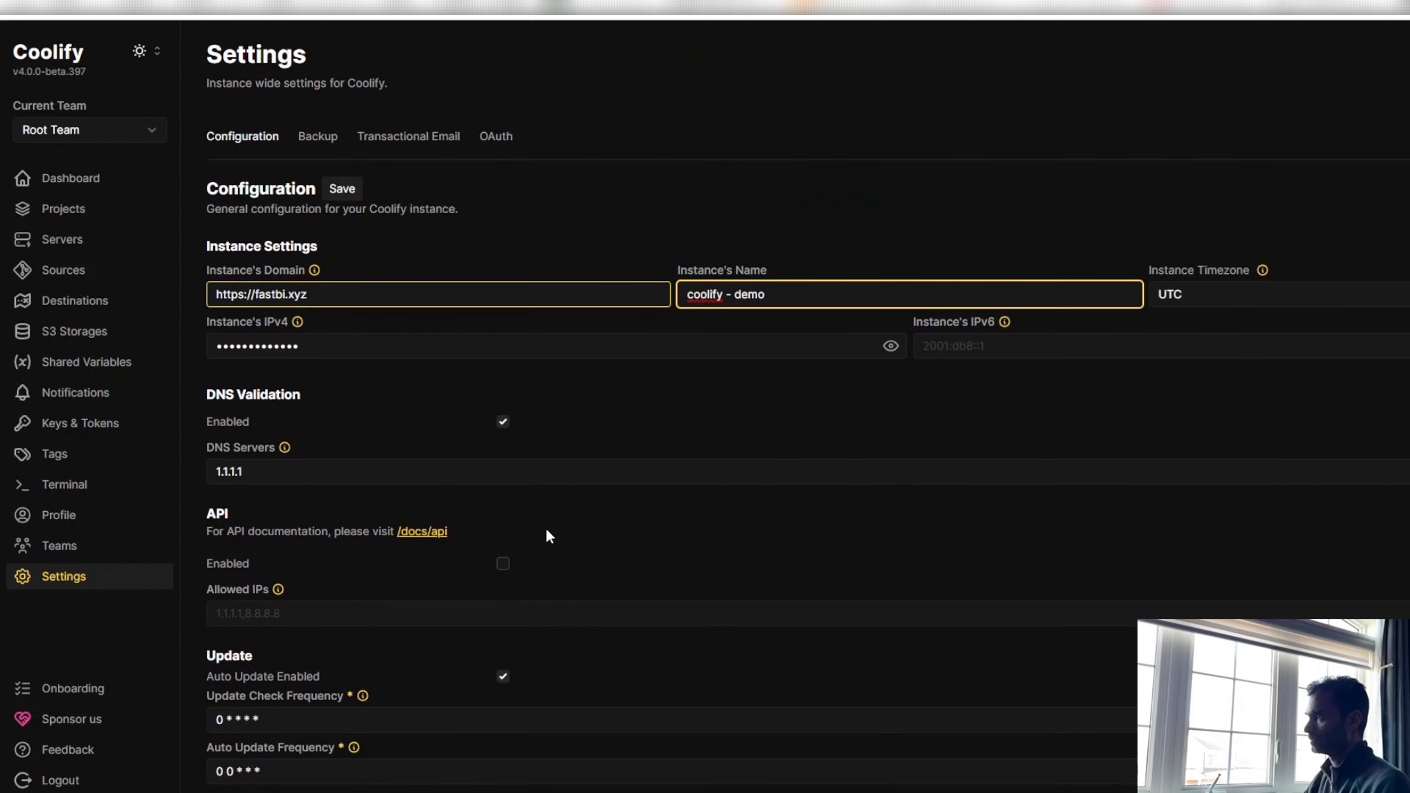
pyautogui.click(342, 189)
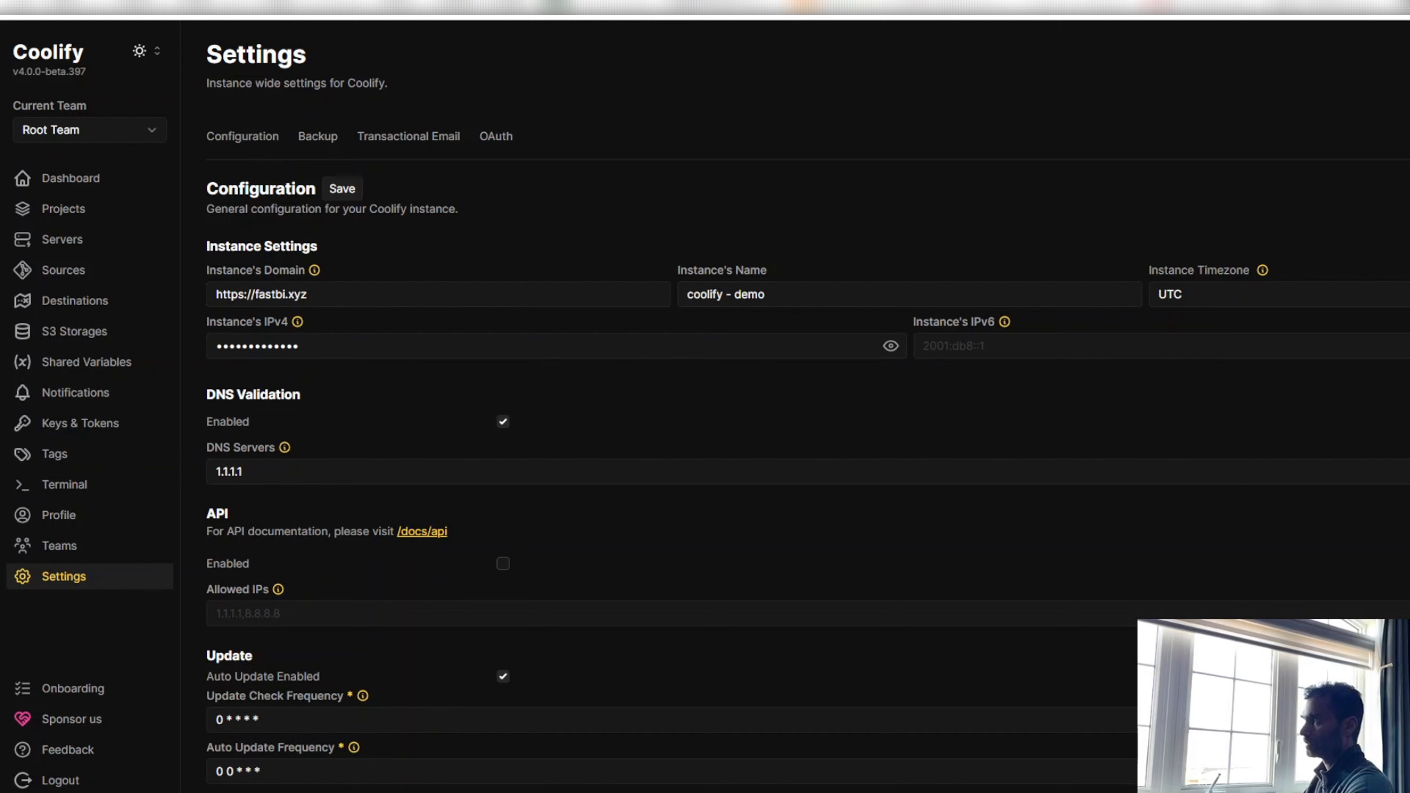
# Switch to Cloudflare's SSL/TLS settings for fastbi.xyz and save the custom encryption mode as Full.
pyautogui.hotkey('ctrl', 'Tab')
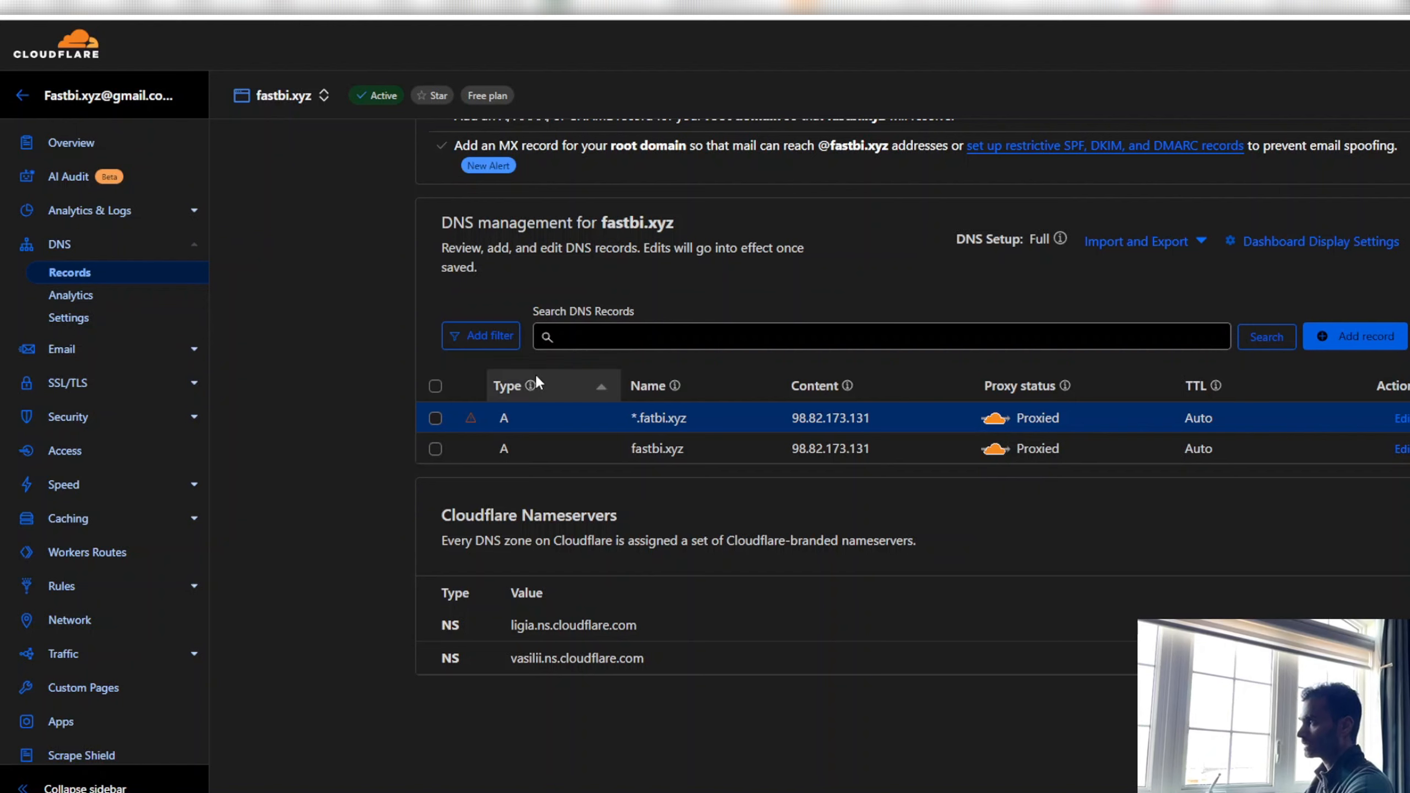
pyautogui.click(78, 388)
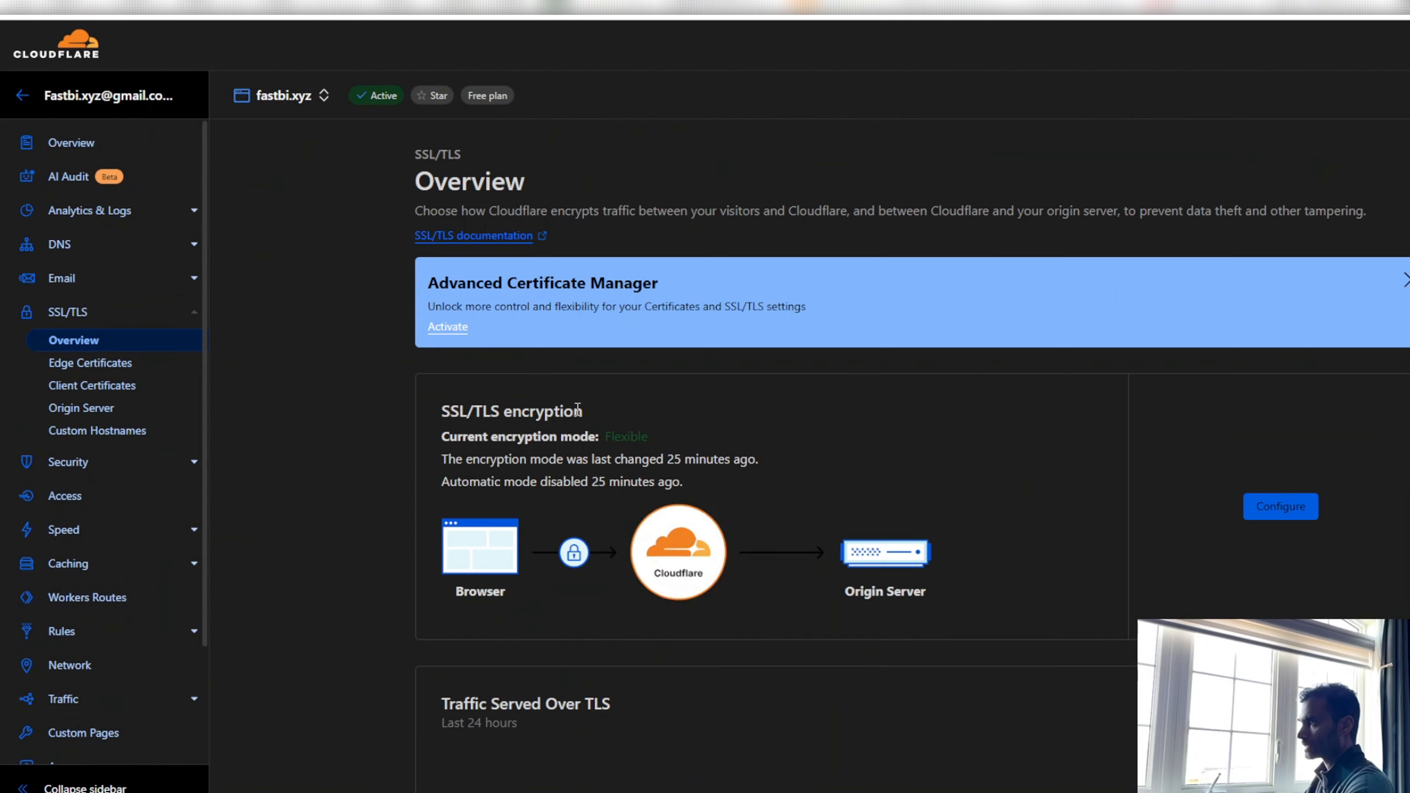
pyautogui.click(1269, 505)
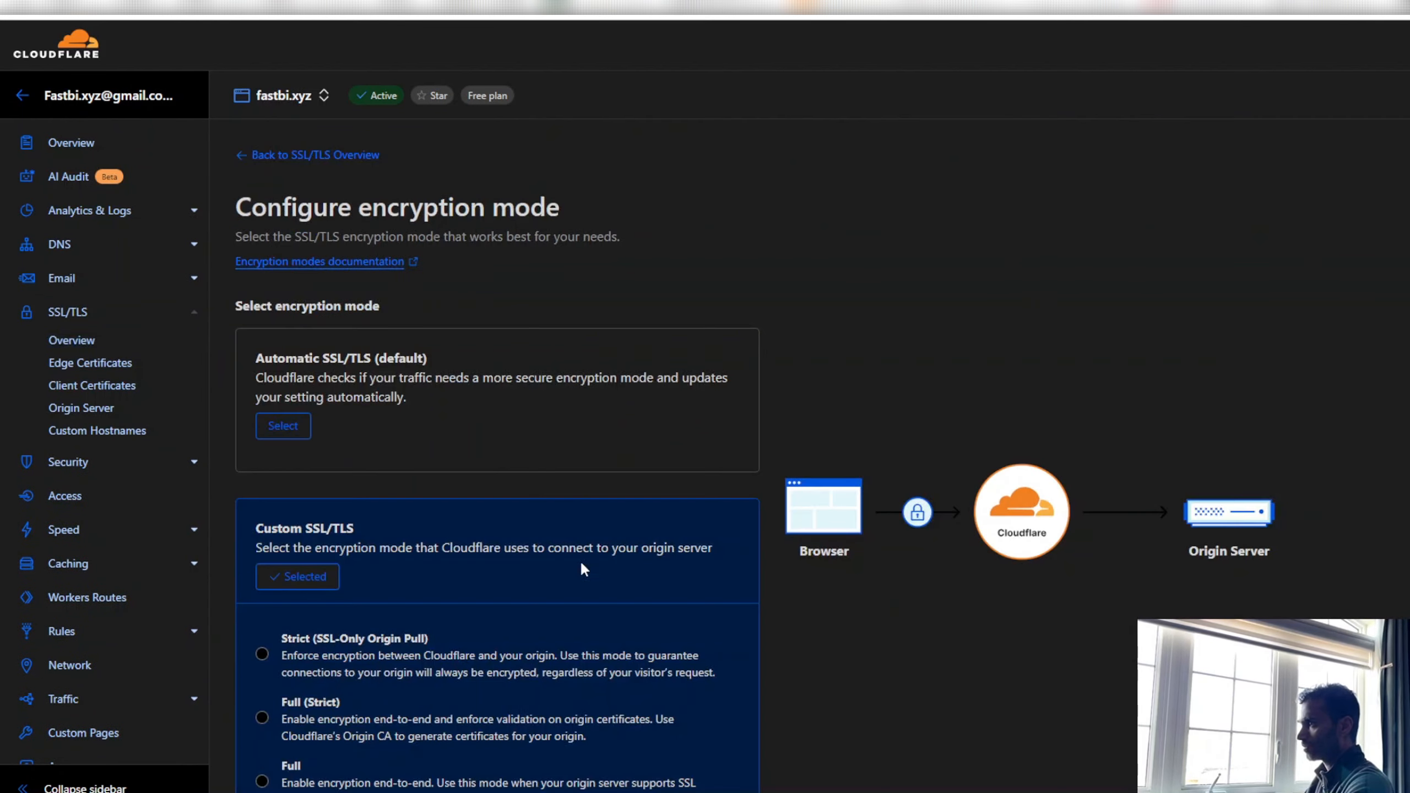
pyautogui.scroll(-5, 496, 594)
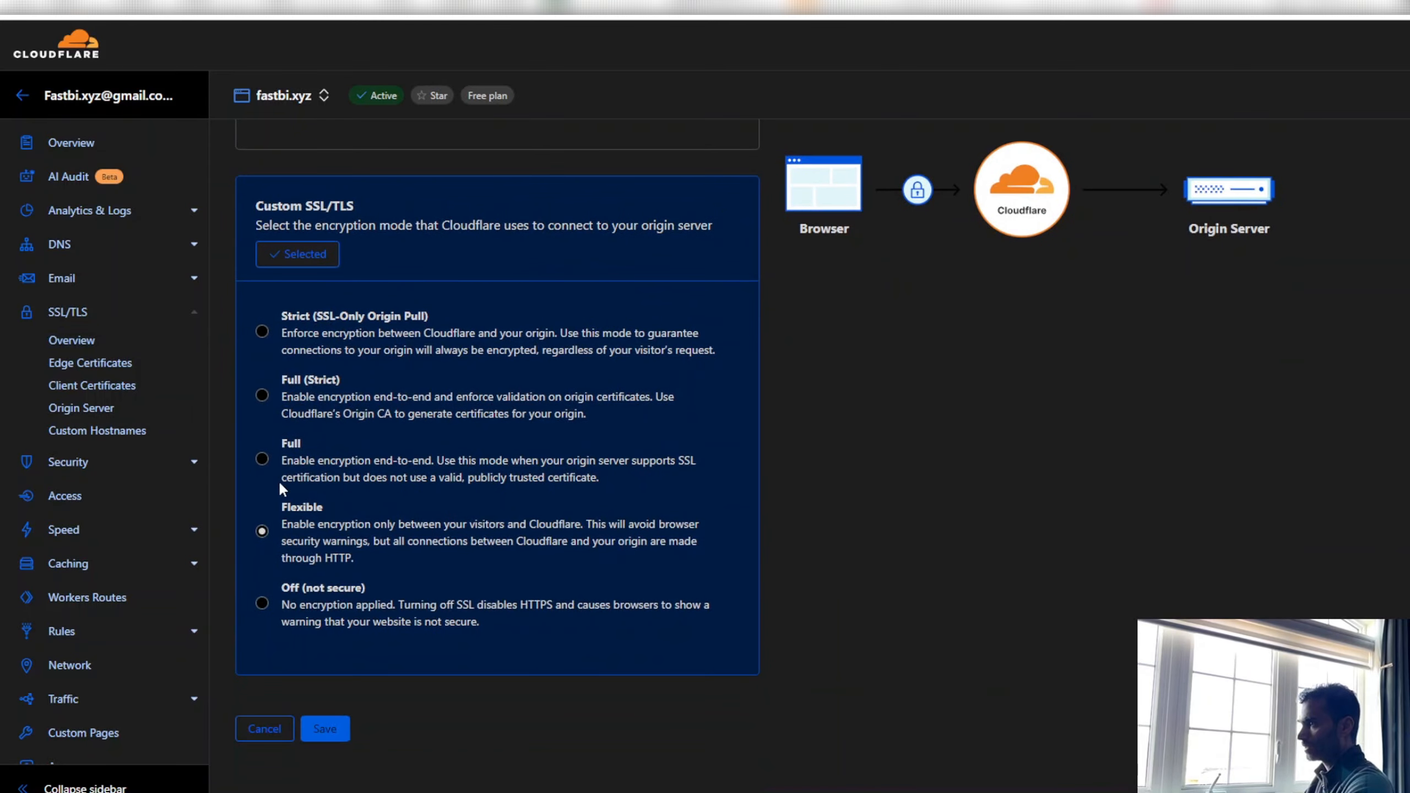
pyautogui.click(263, 460)
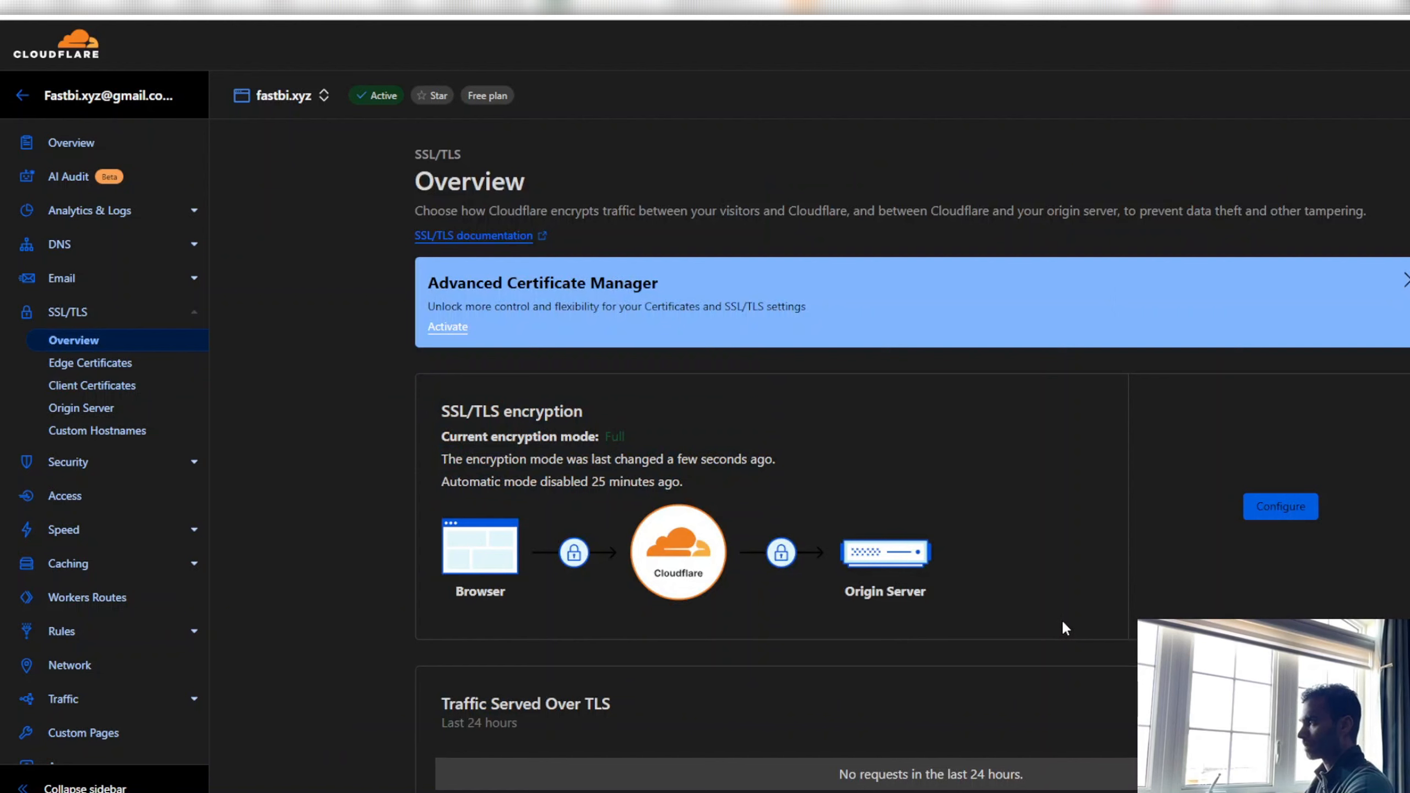
# Show the DNS records for fastbi.xyz in Cloudflare, and load fastbi.xyz in a new browser tab.
pyautogui.click(65, 249)
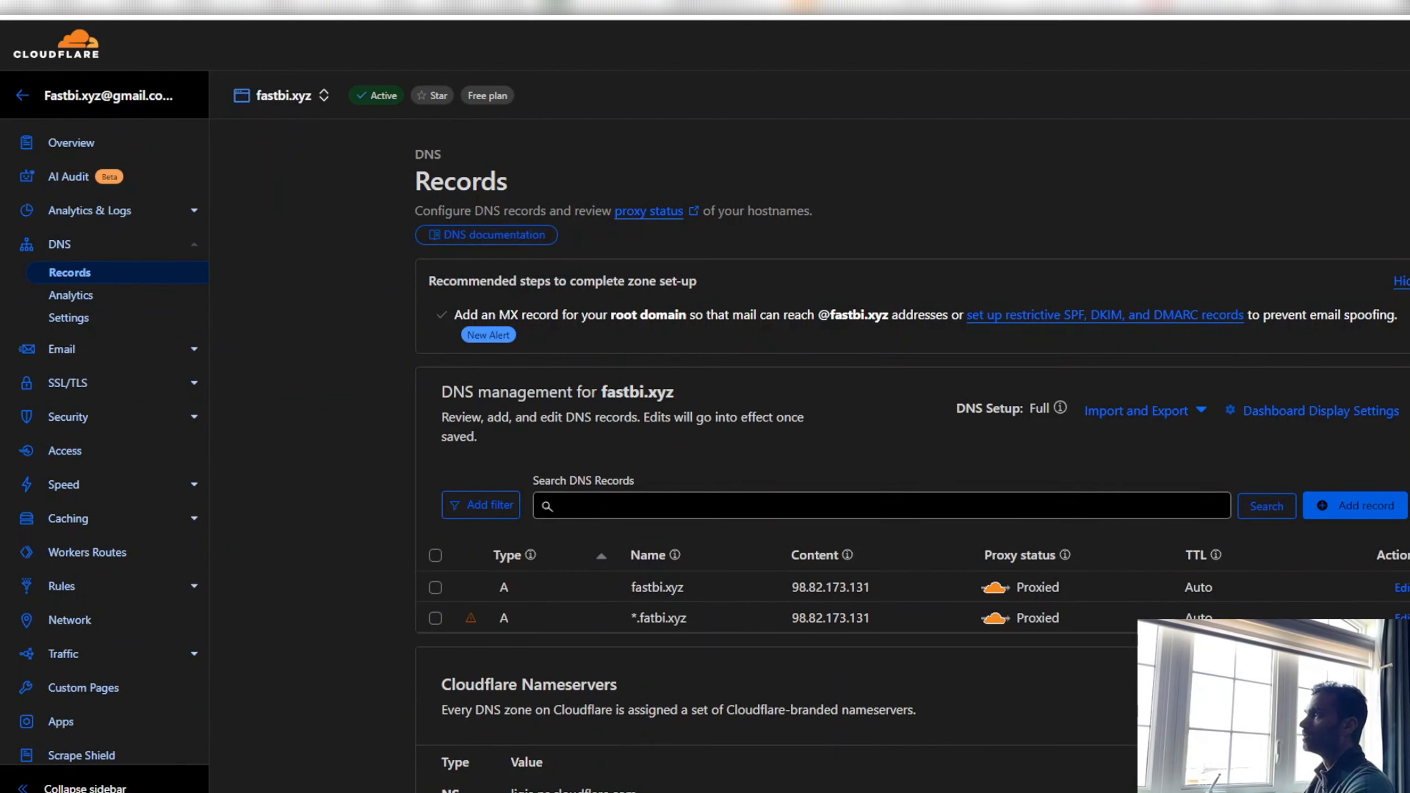
pyautogui.hotkey('ctrl', 't')
pyautogui.write('fast')
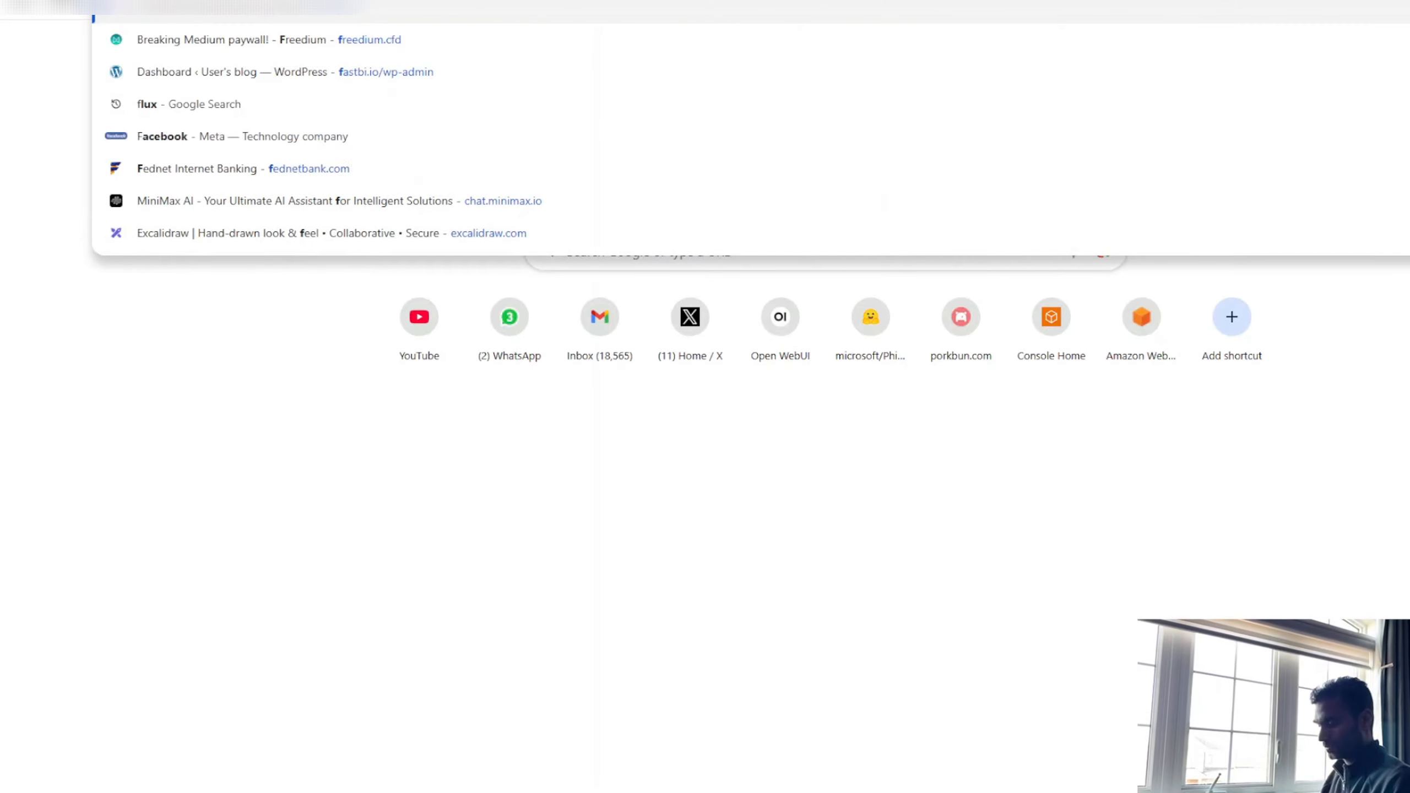
pyautogui.write('bi.xyz')
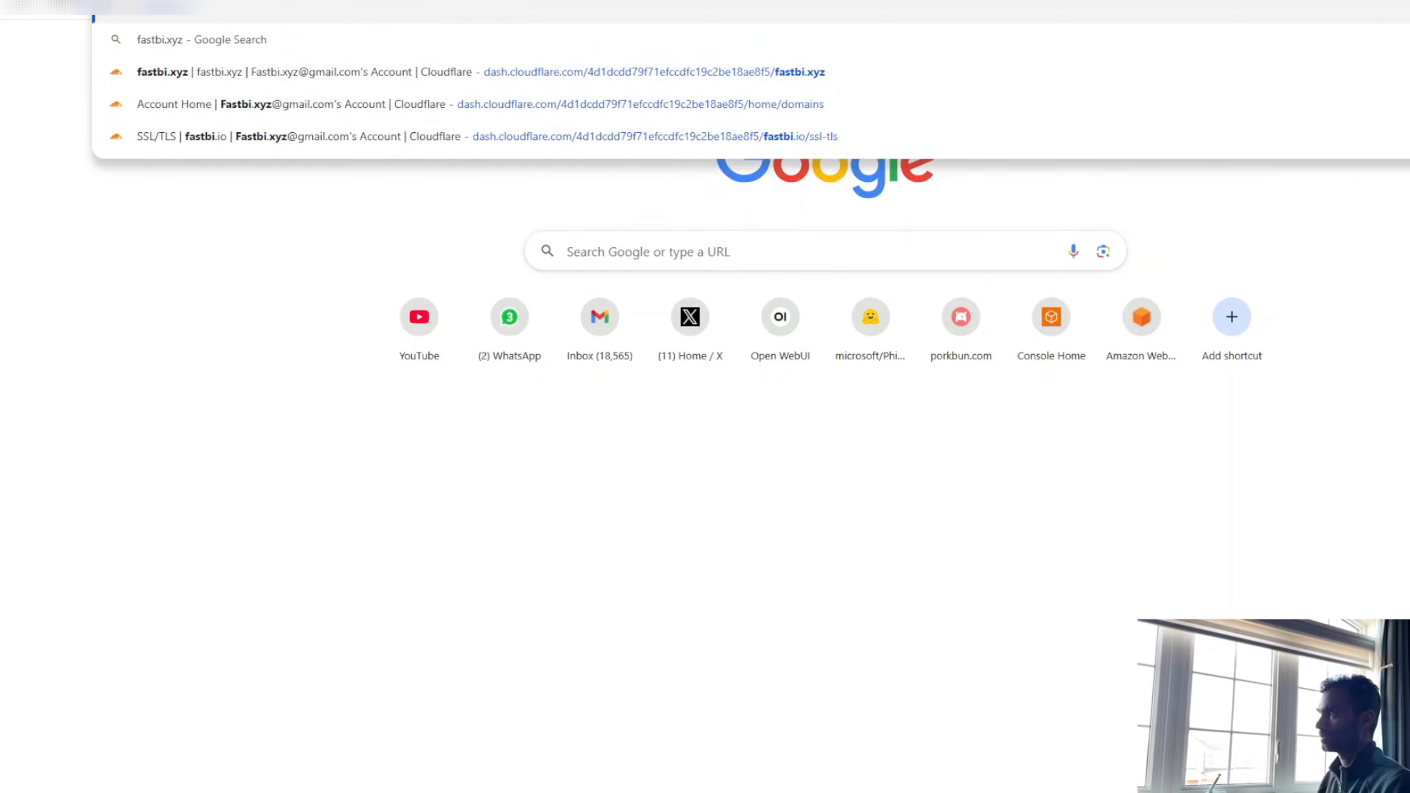
pyautogui.press('Return')
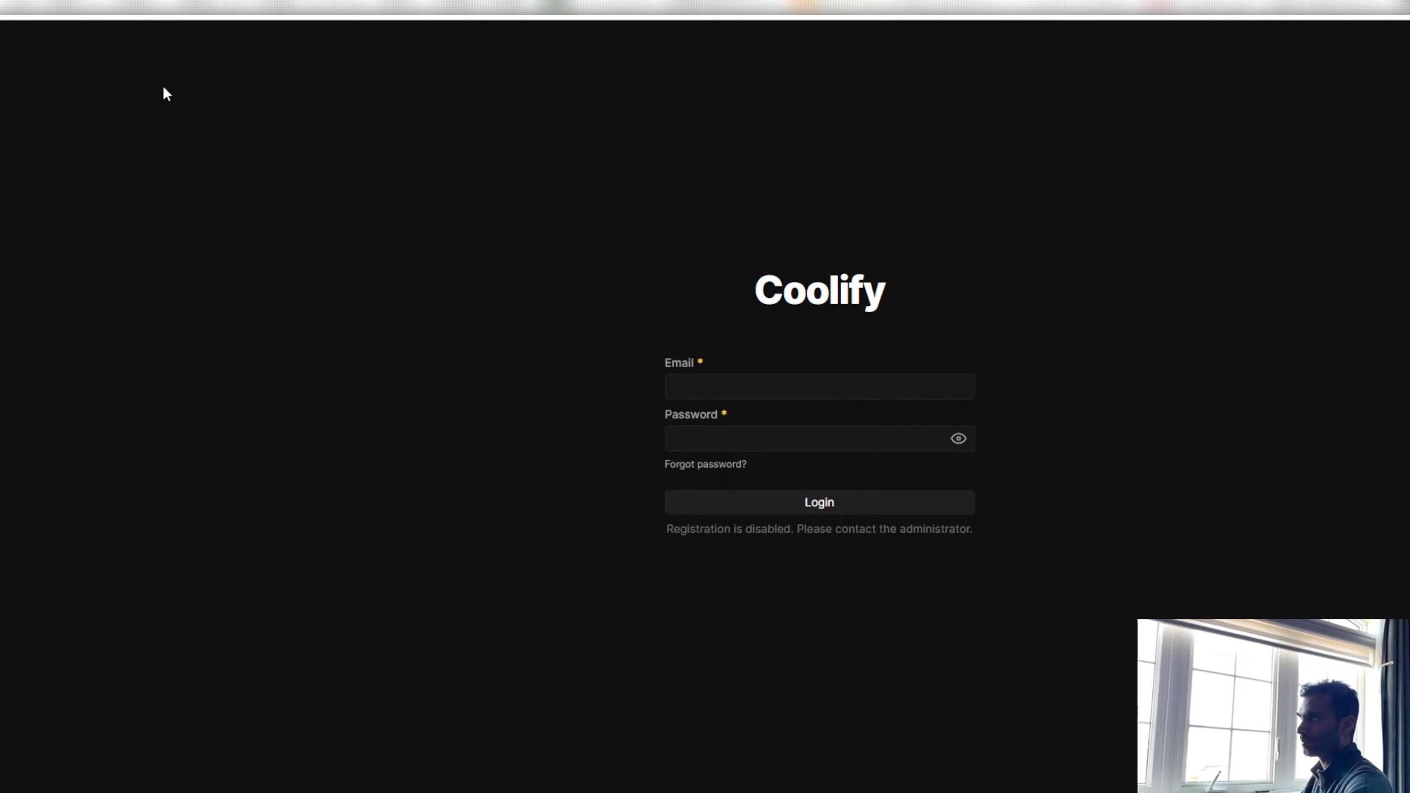
# Log in to Coolify at fastbi.xyz with the account's e-mail and password.
pyautogui.click(720, 394)
pyautogui.click(810, 426)
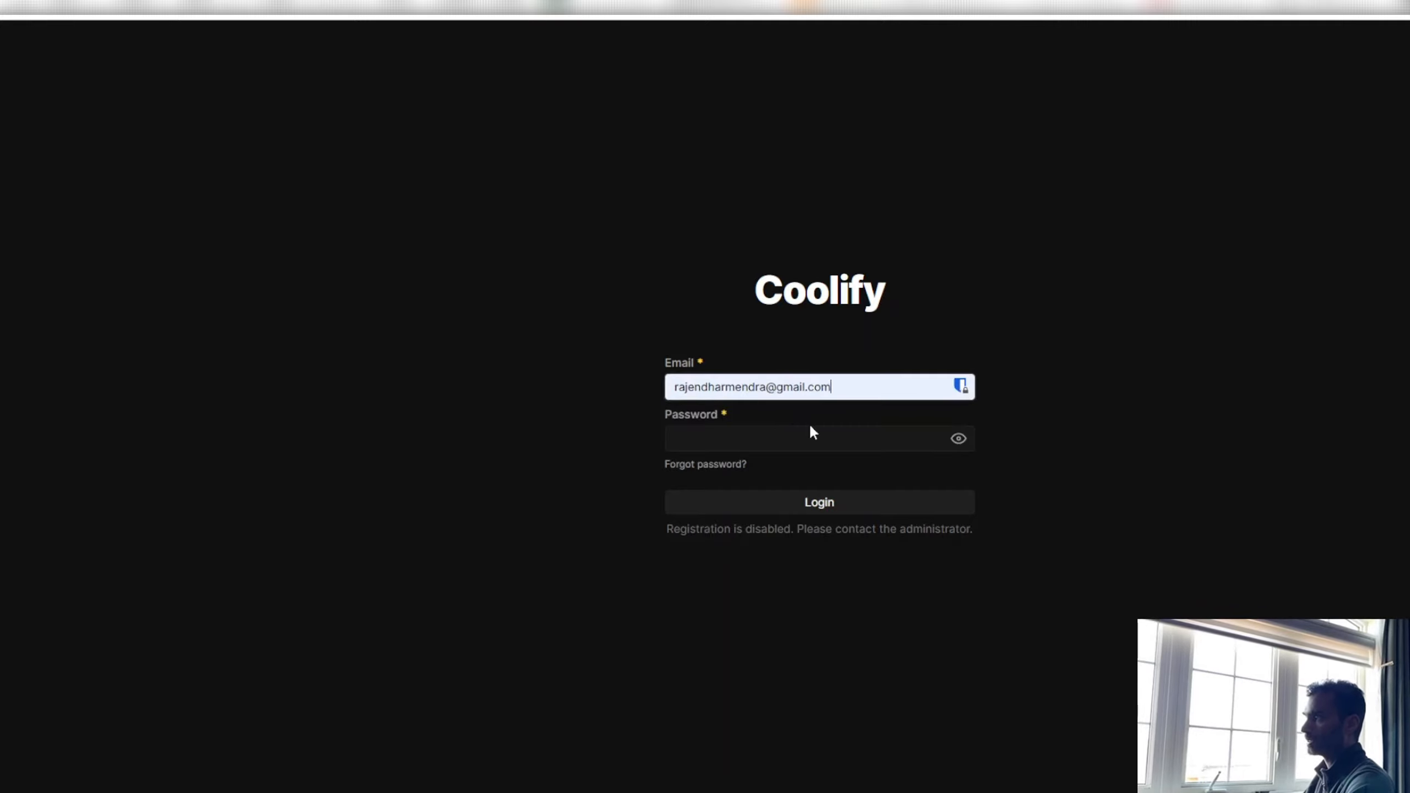
pyautogui.click(718, 436)
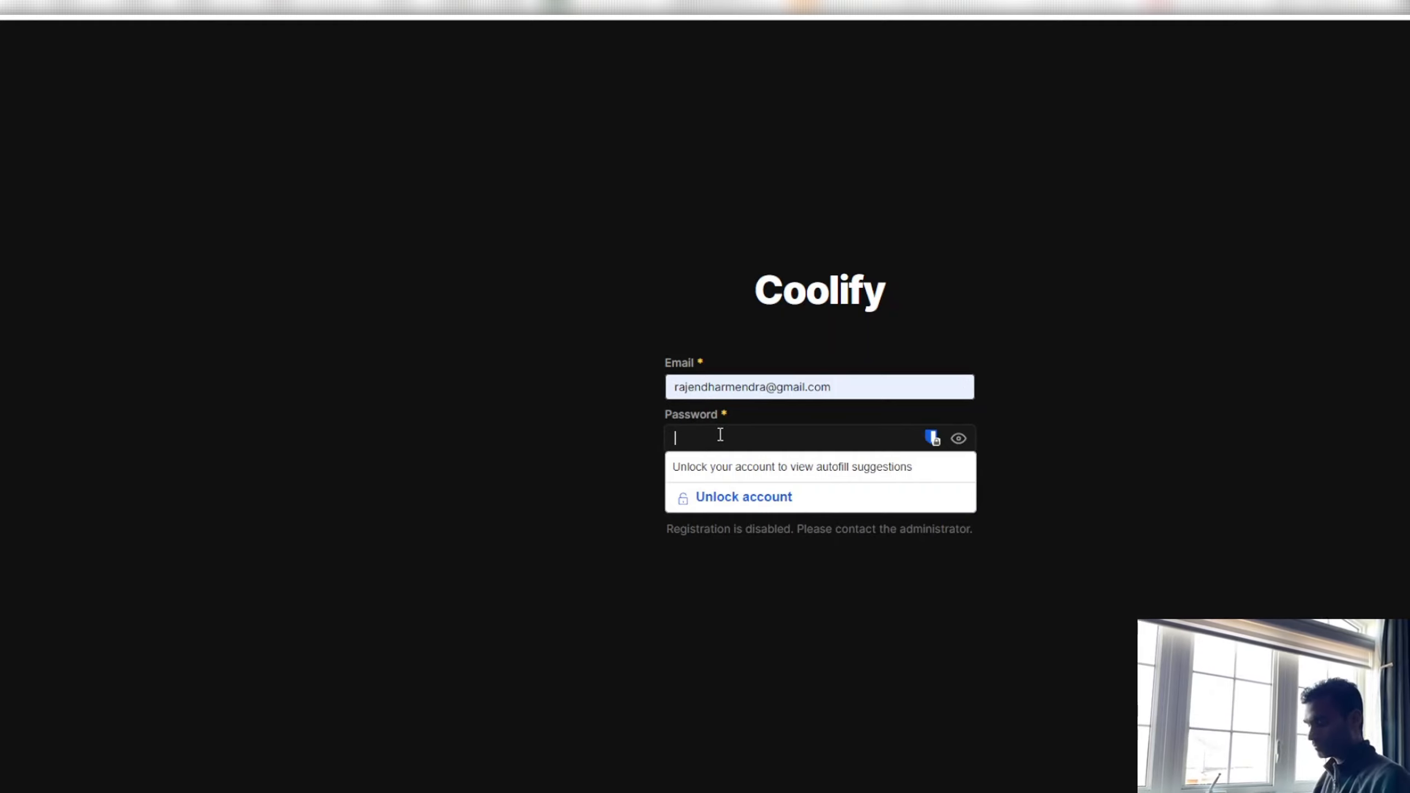
pyautogui.write('••••••••')
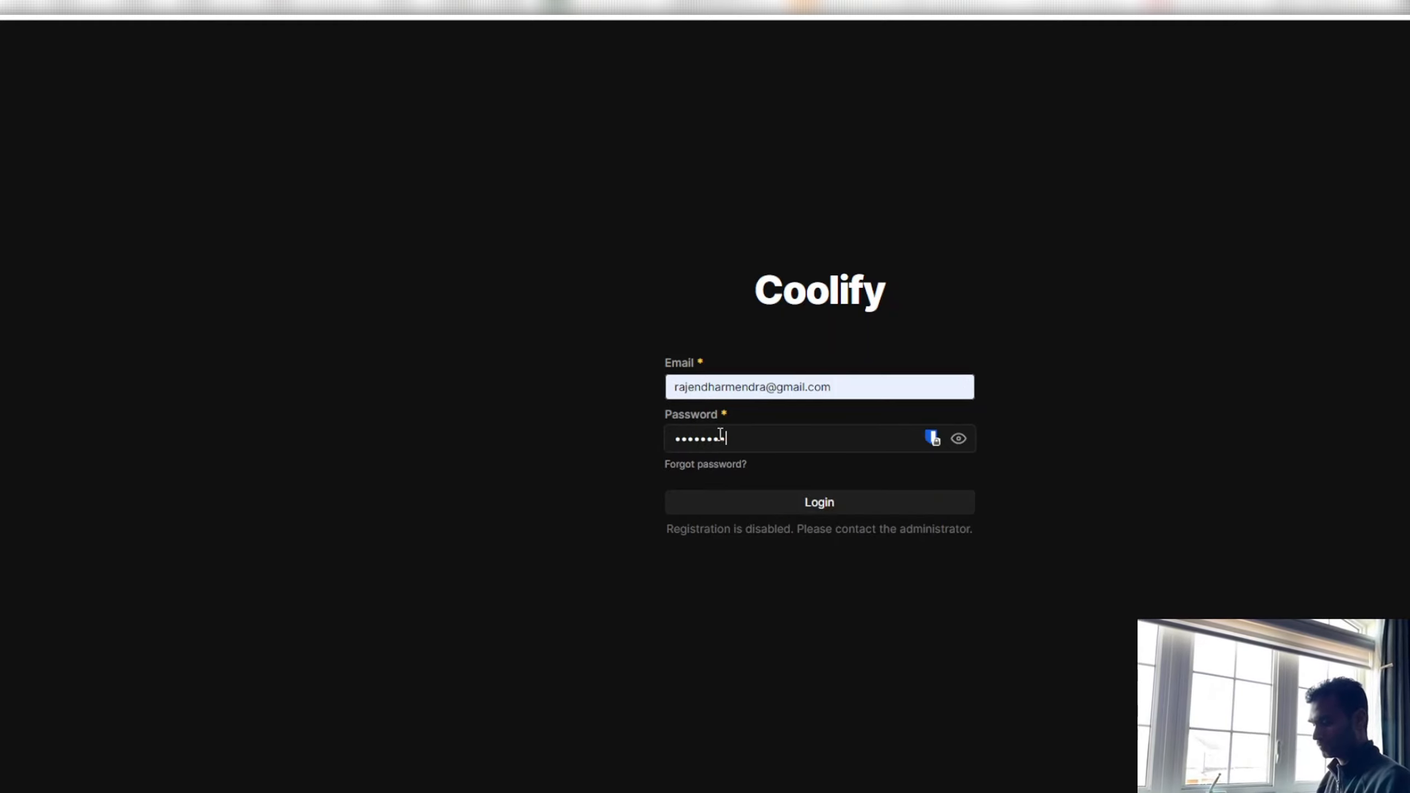
pyautogui.write('••••••')
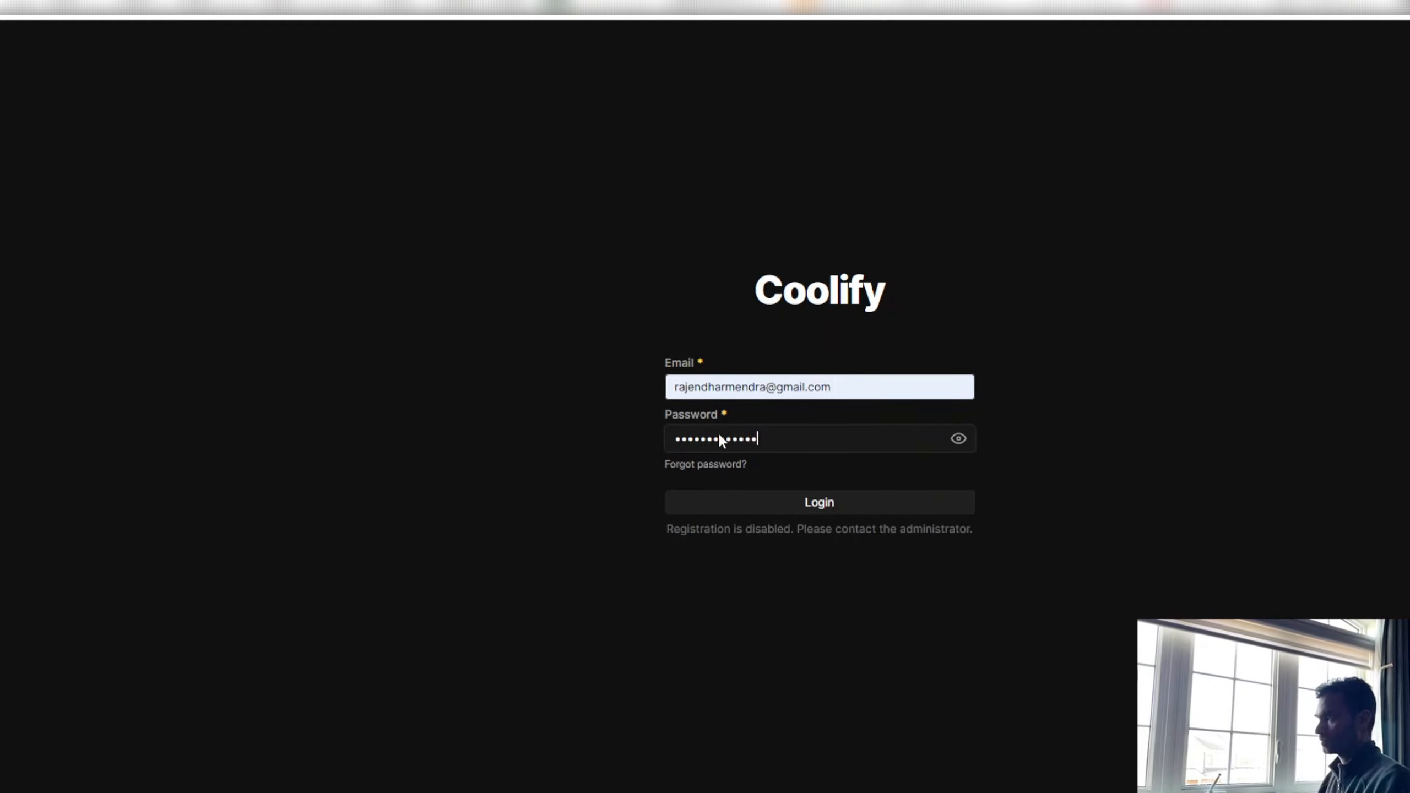
pyautogui.press('Return')
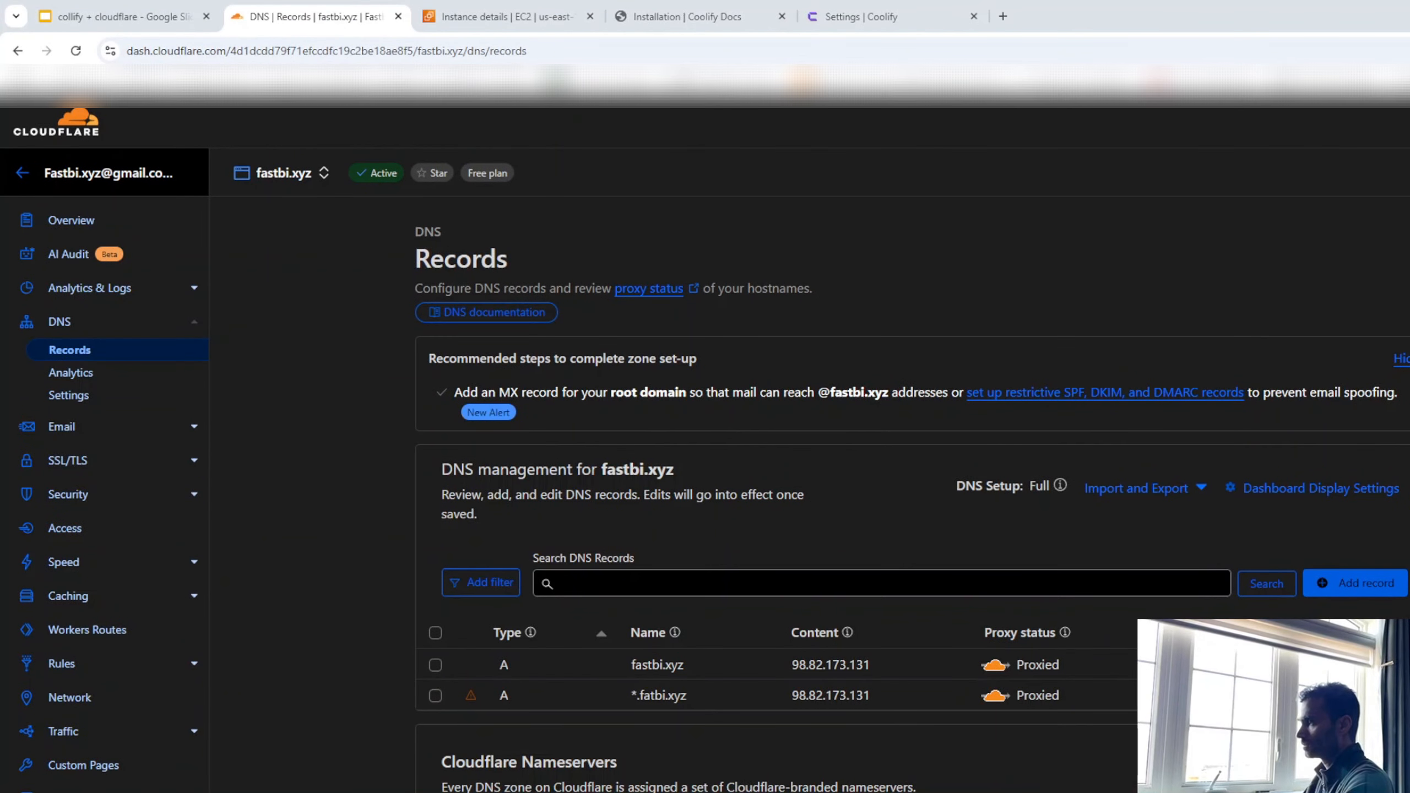
# Load fastbi.xyz in another new browser tab and refresh the page.
pyautogui.click(1003, 16)
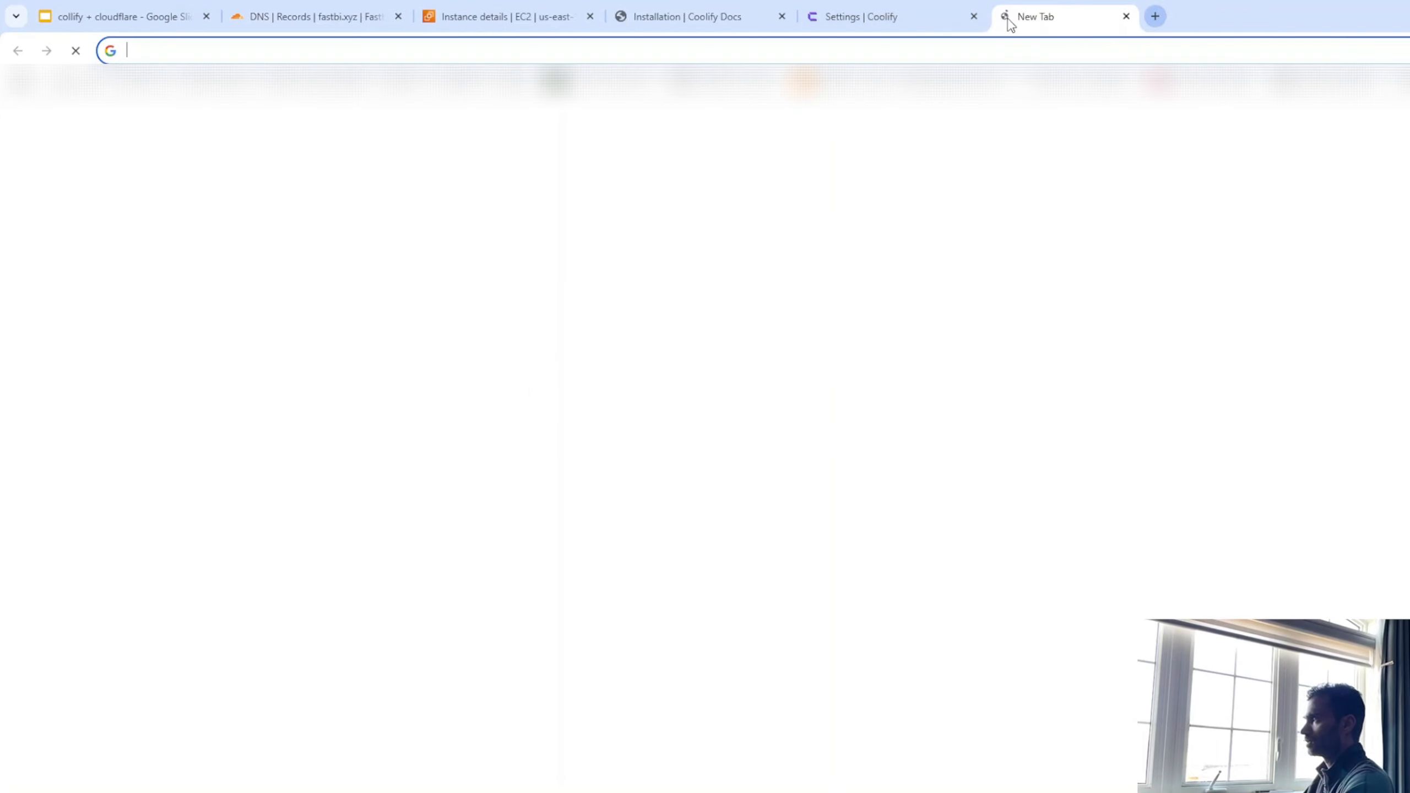
pyautogui.write('fast')
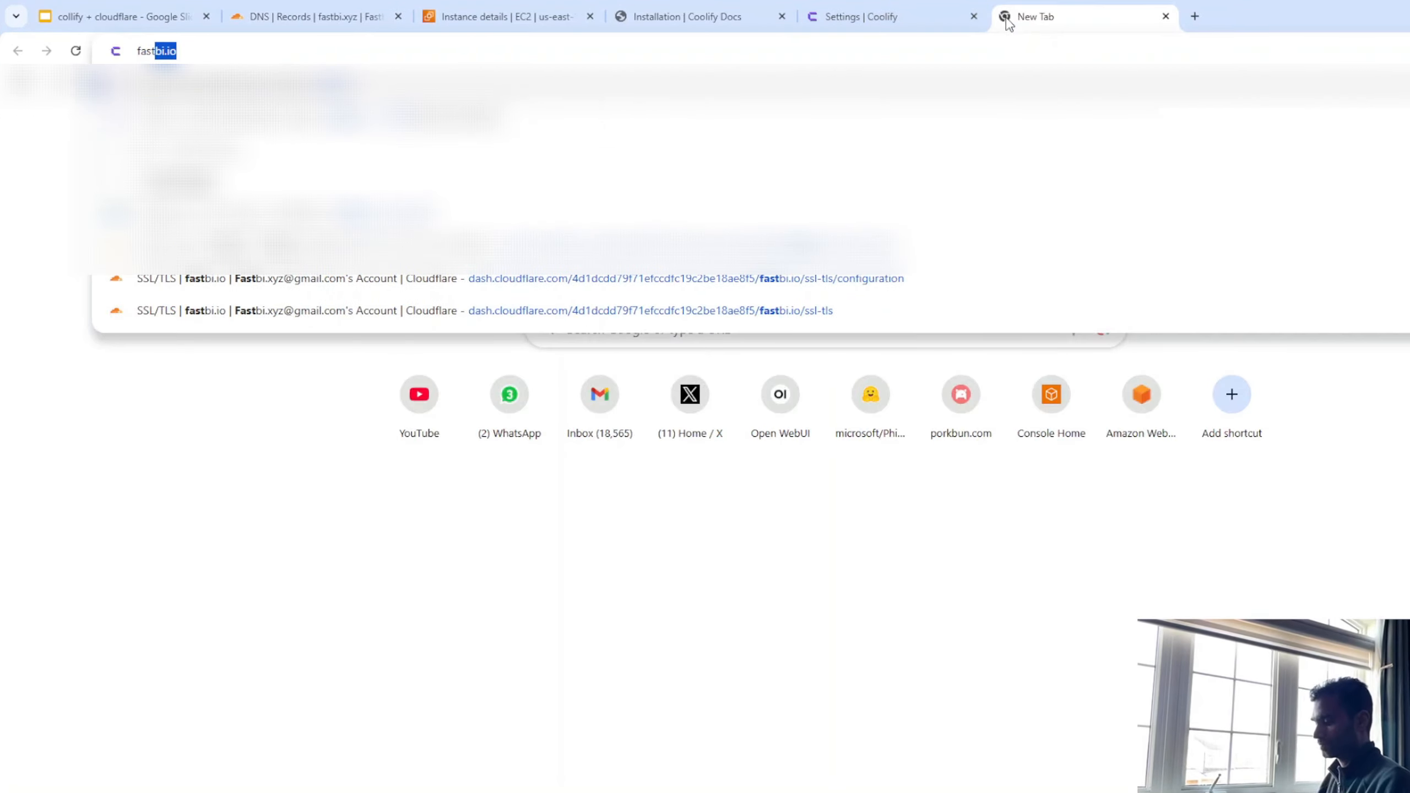
pyautogui.write('bi.')
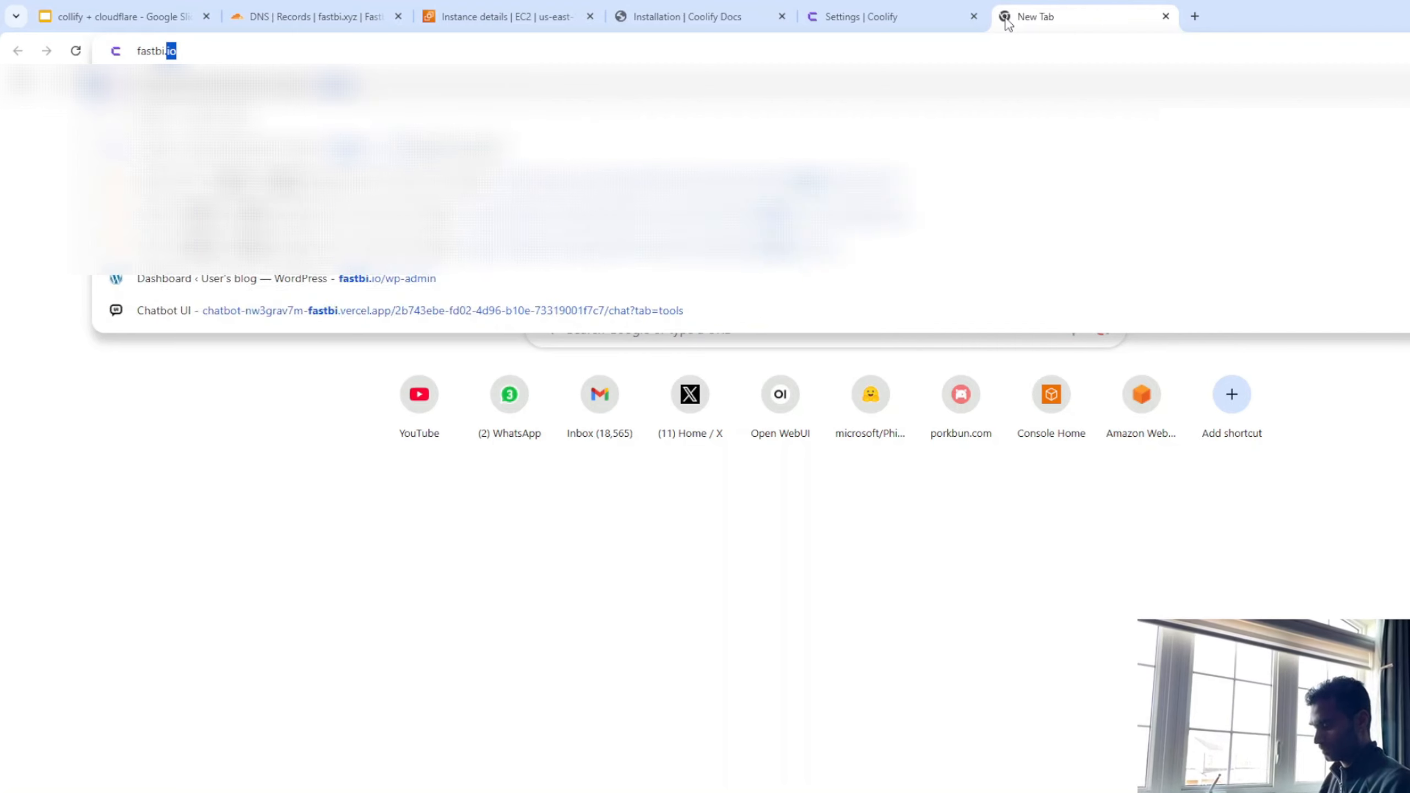
pyautogui.write('xyz')
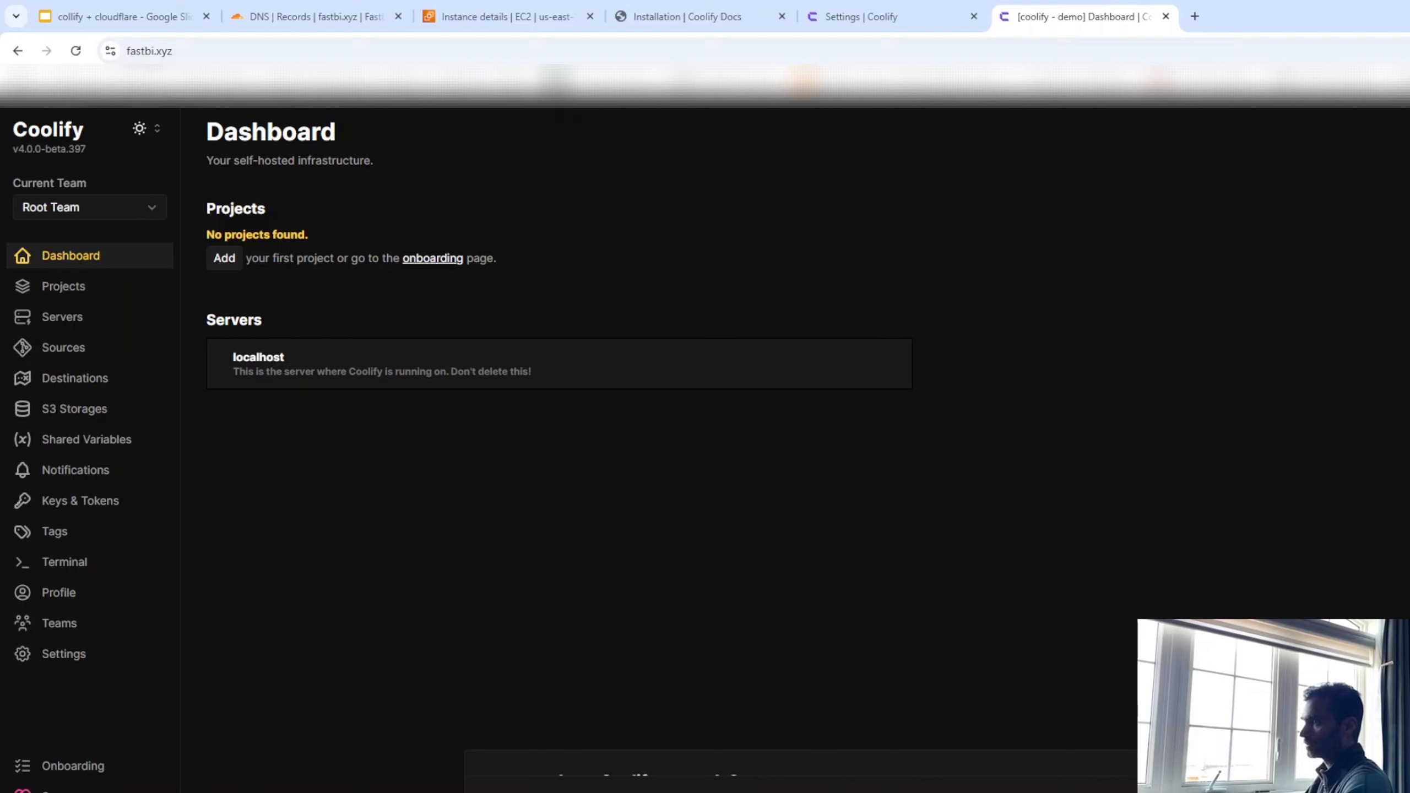
pyautogui.click(76, 50)
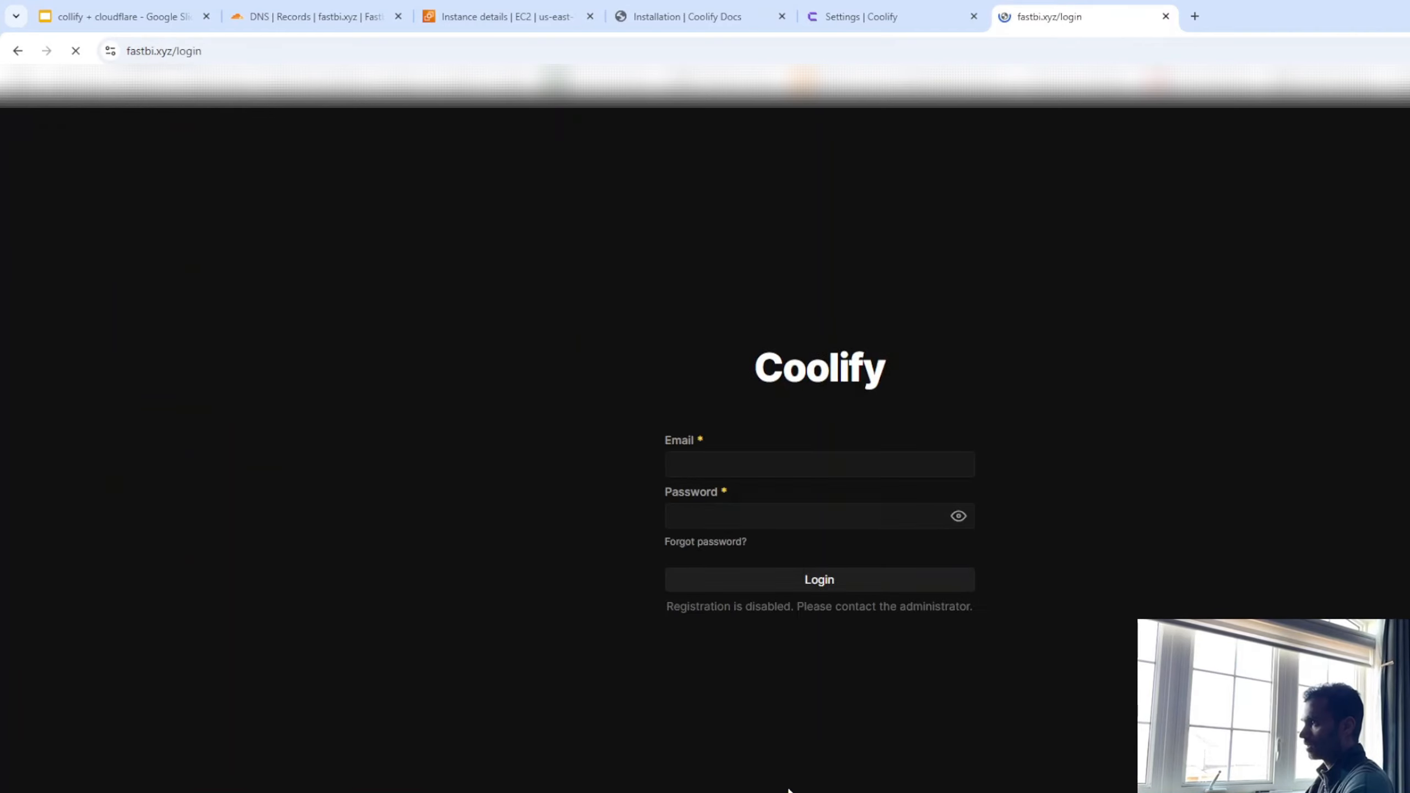
# Sign in again with the saved account e-mail and the account password, and dismiss the password manager's save offer.
pyautogui.click(727, 464)
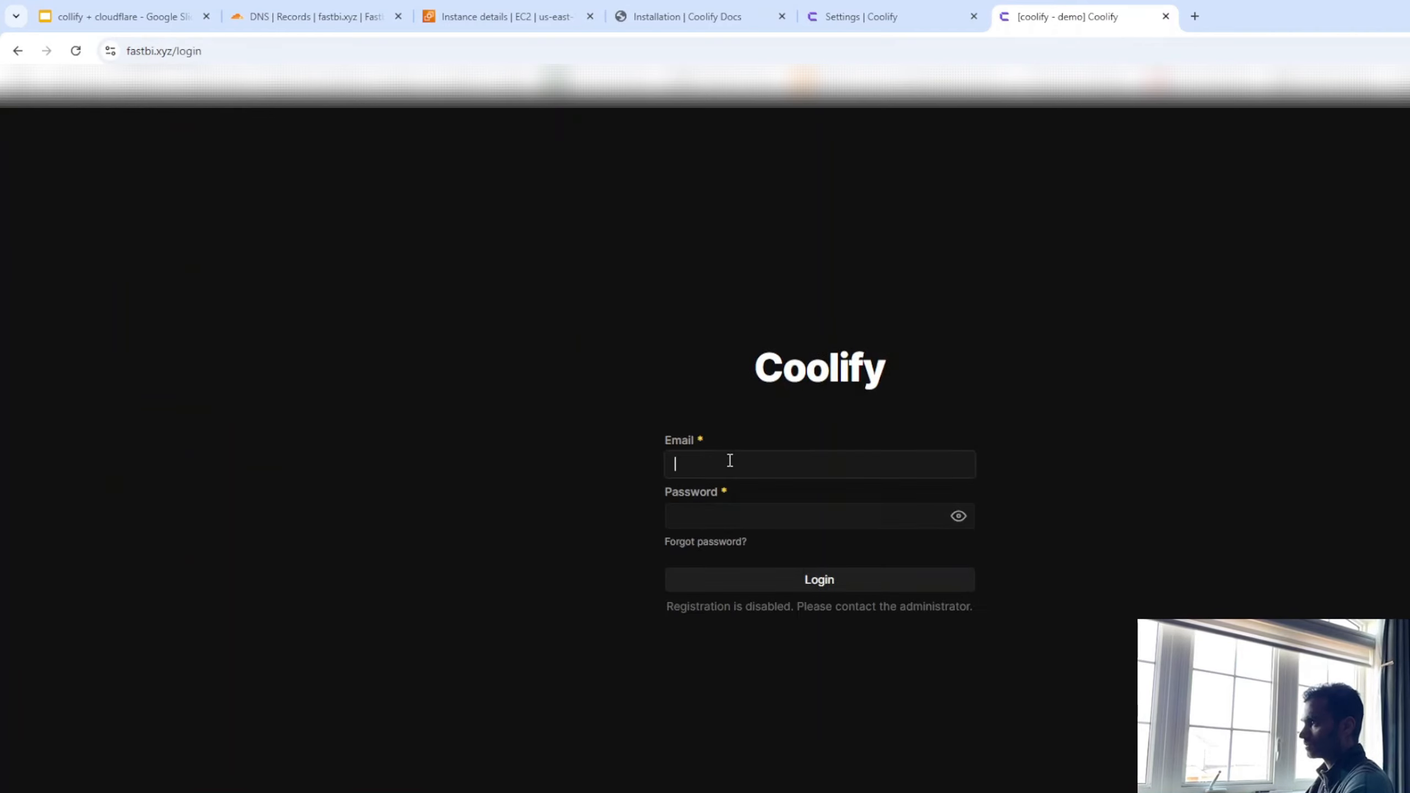
pyautogui.click(709, 515)
pyautogui.write('•••••••••••')
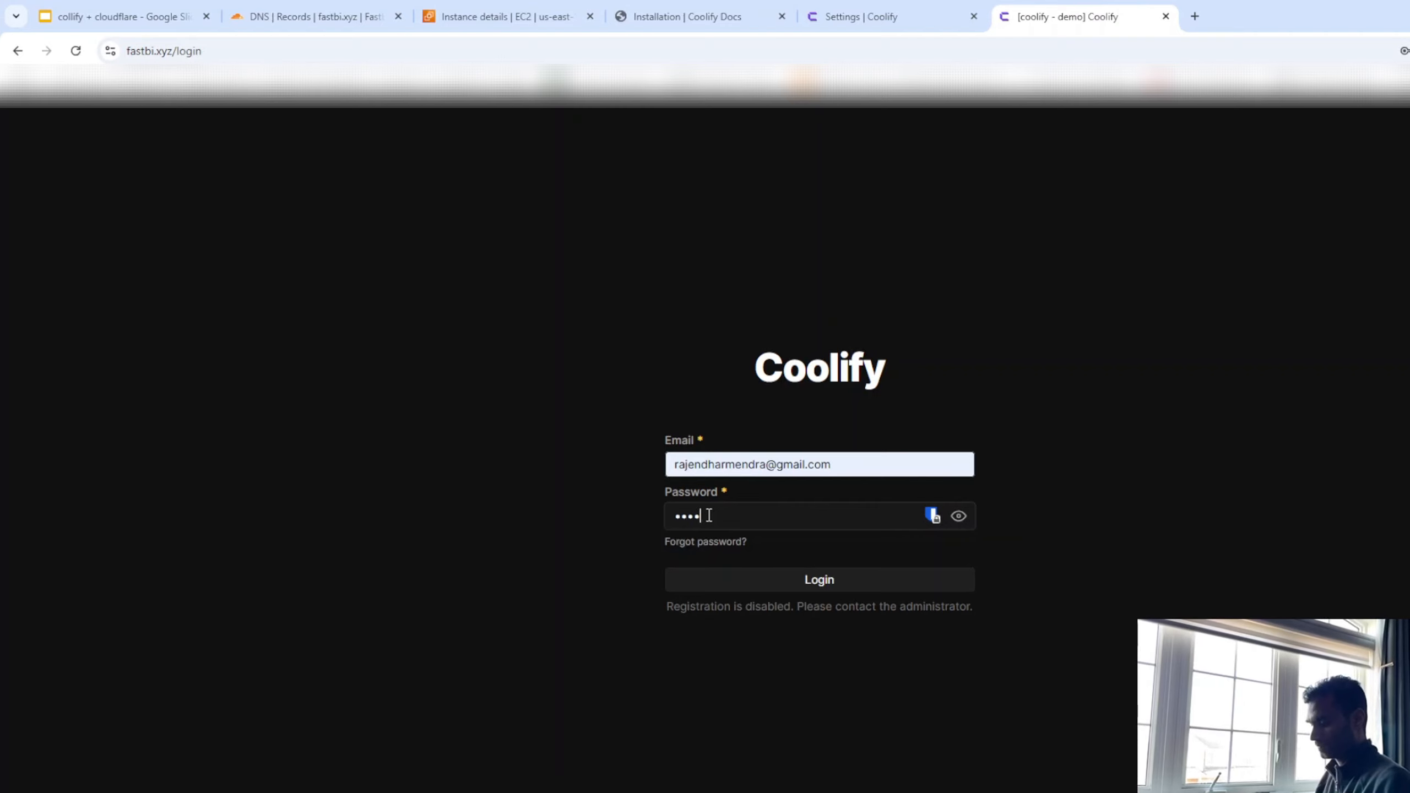
pyautogui.write('••')
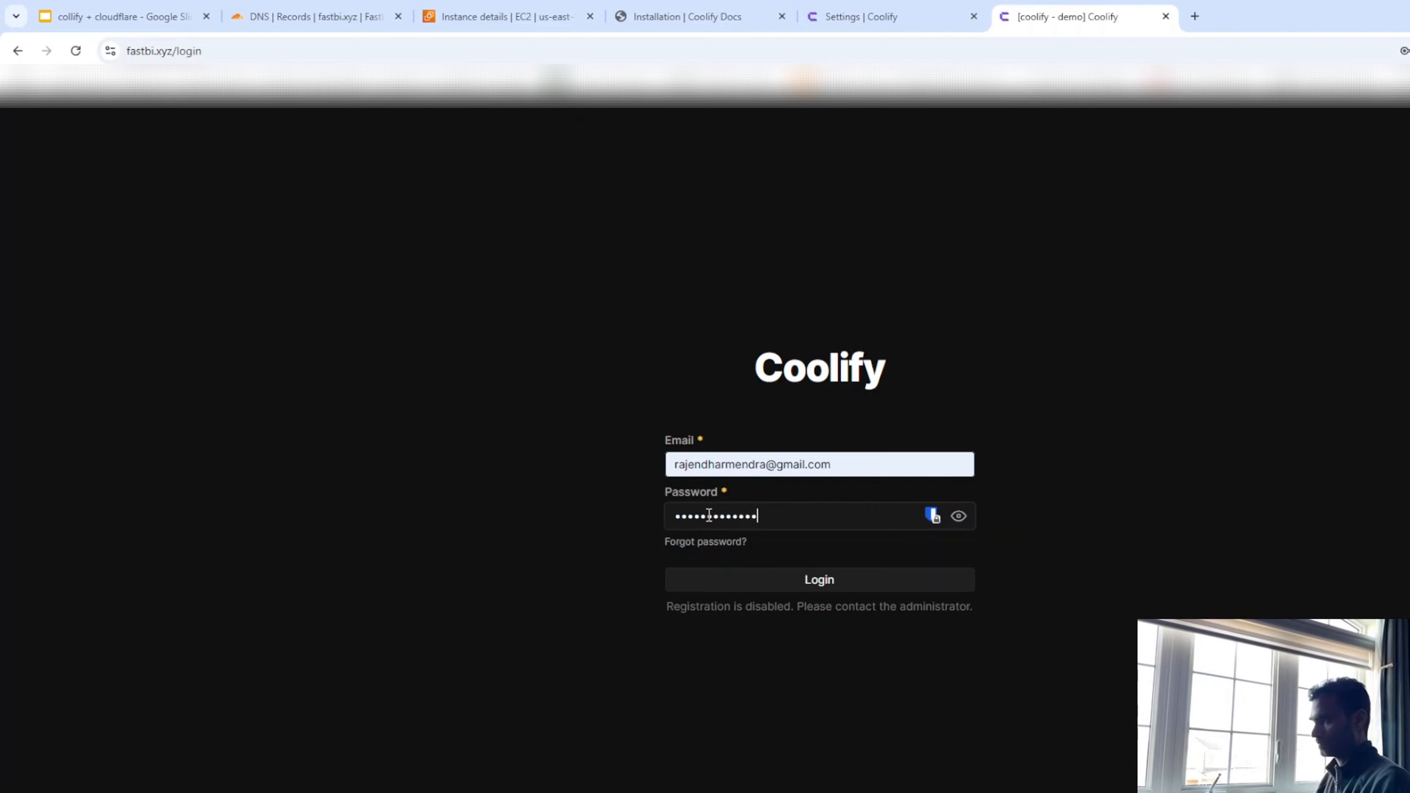
pyautogui.press('Return')
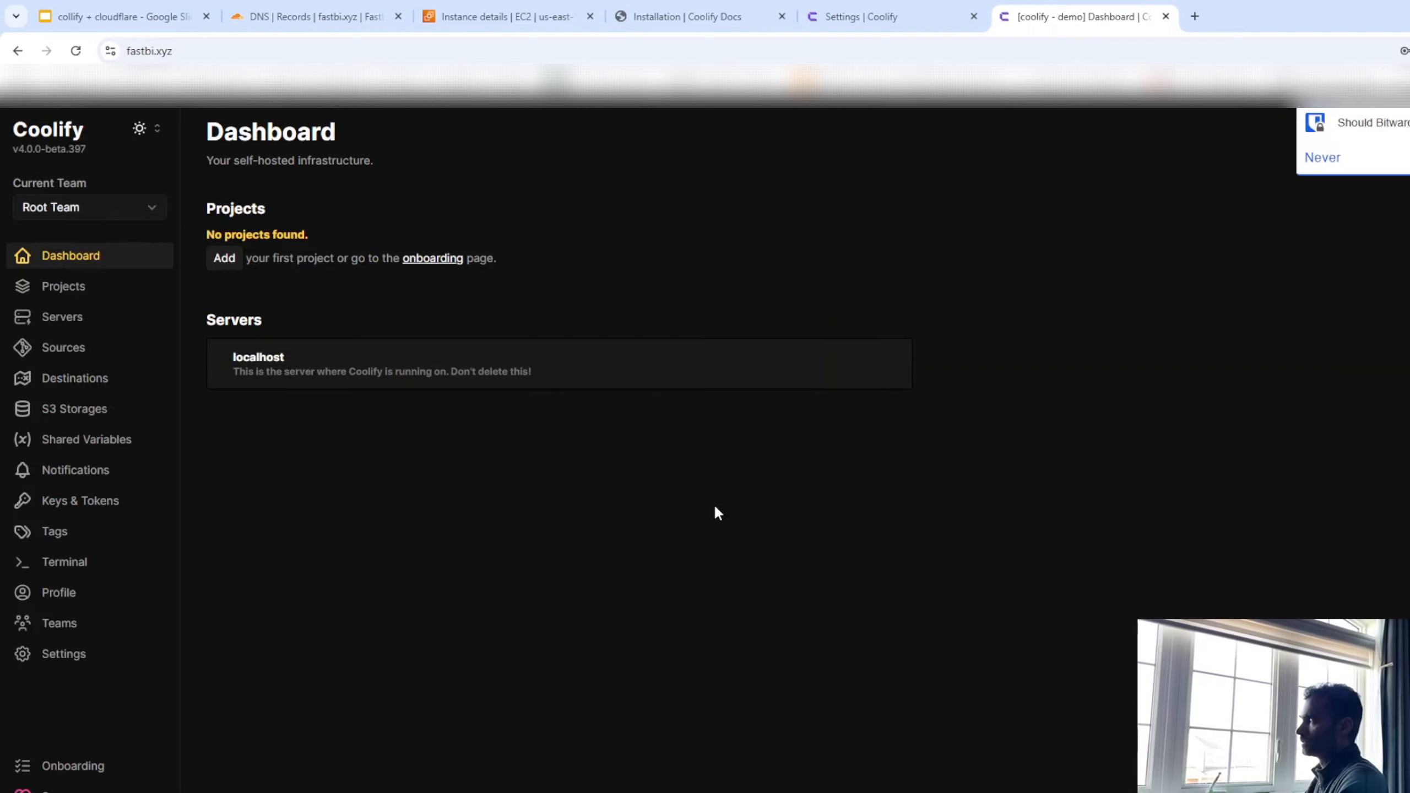
pyautogui.click(1407, 123)
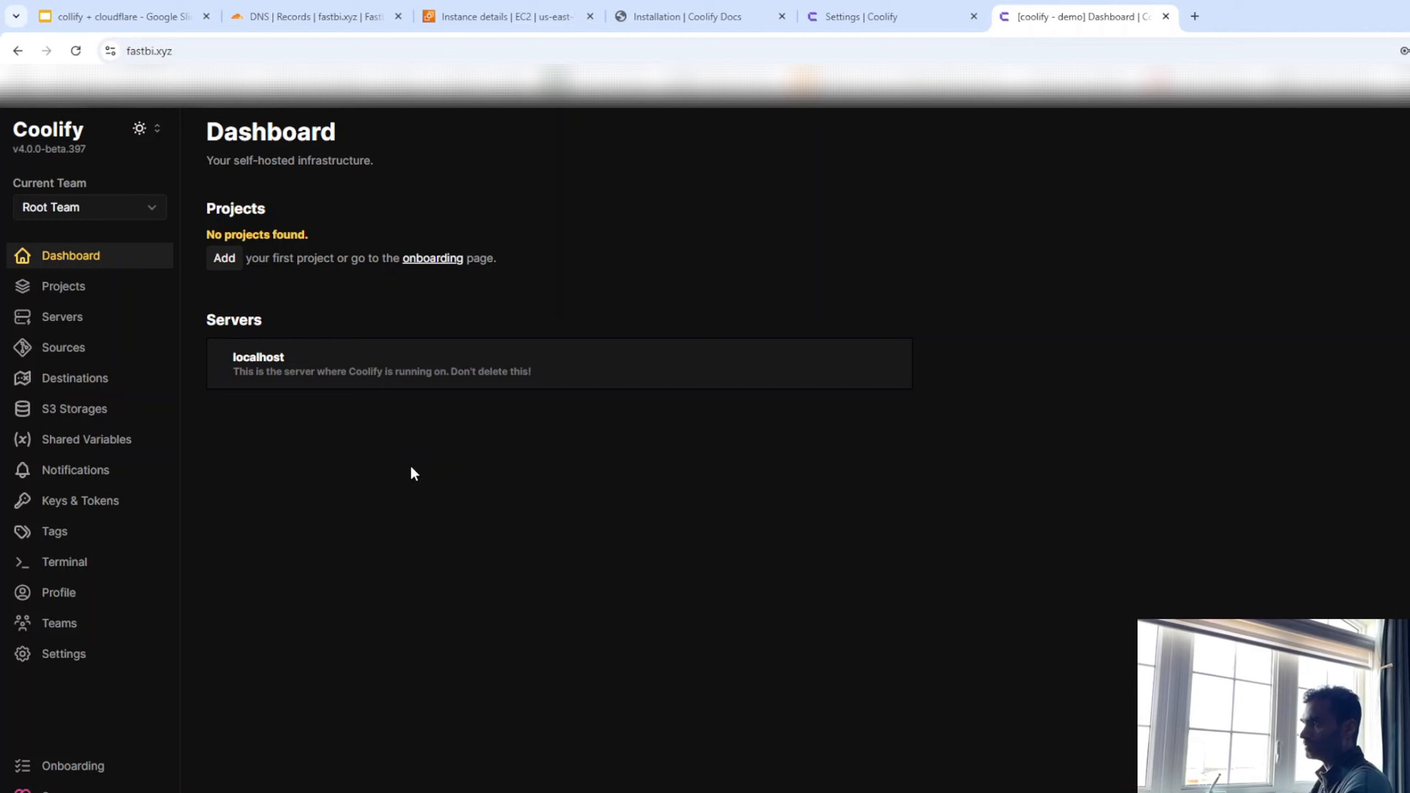
# Create a Coolify project named wordpress with the description wordpress, and open its production environment.
pyautogui.click(106, 300)
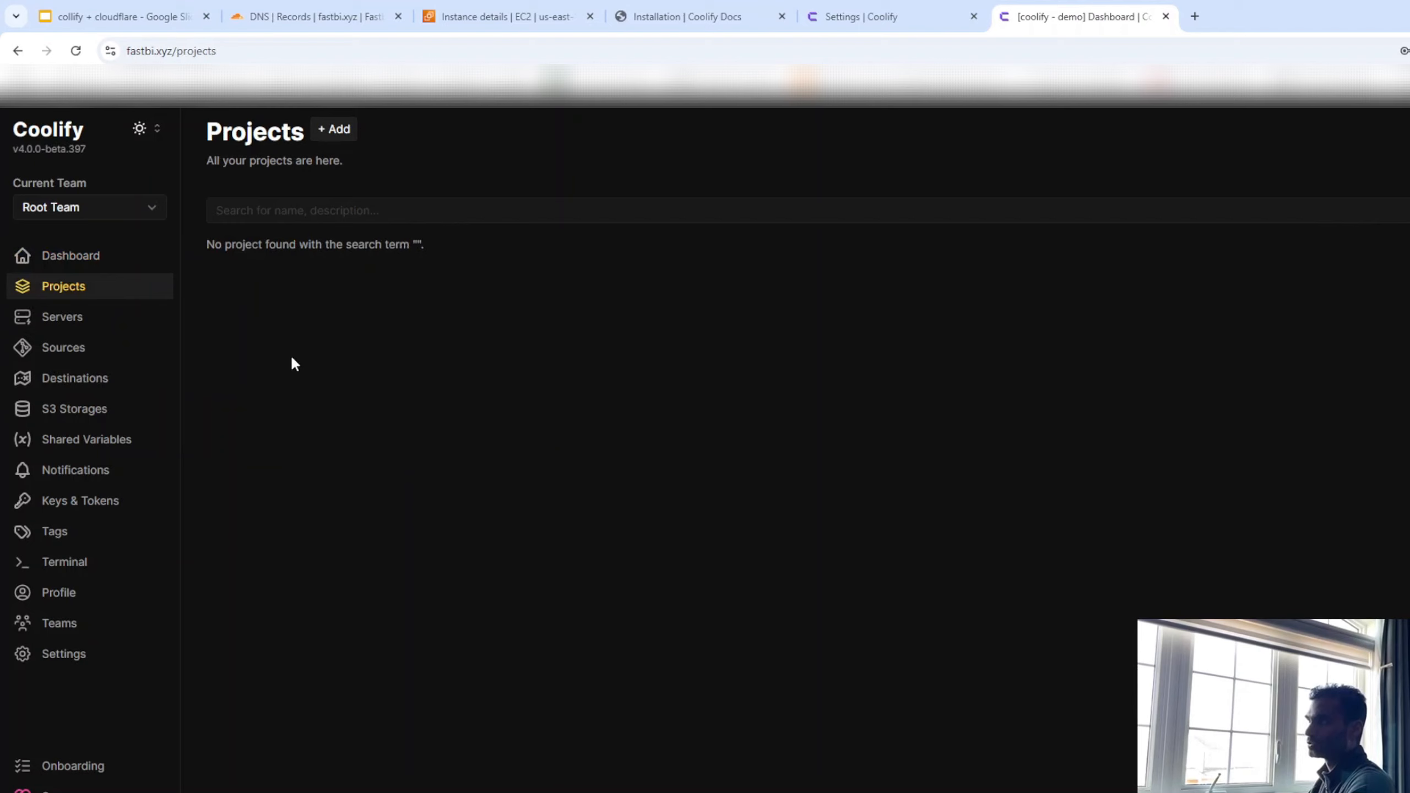
pyautogui.click(336, 132)
pyautogui.click(700, 452)
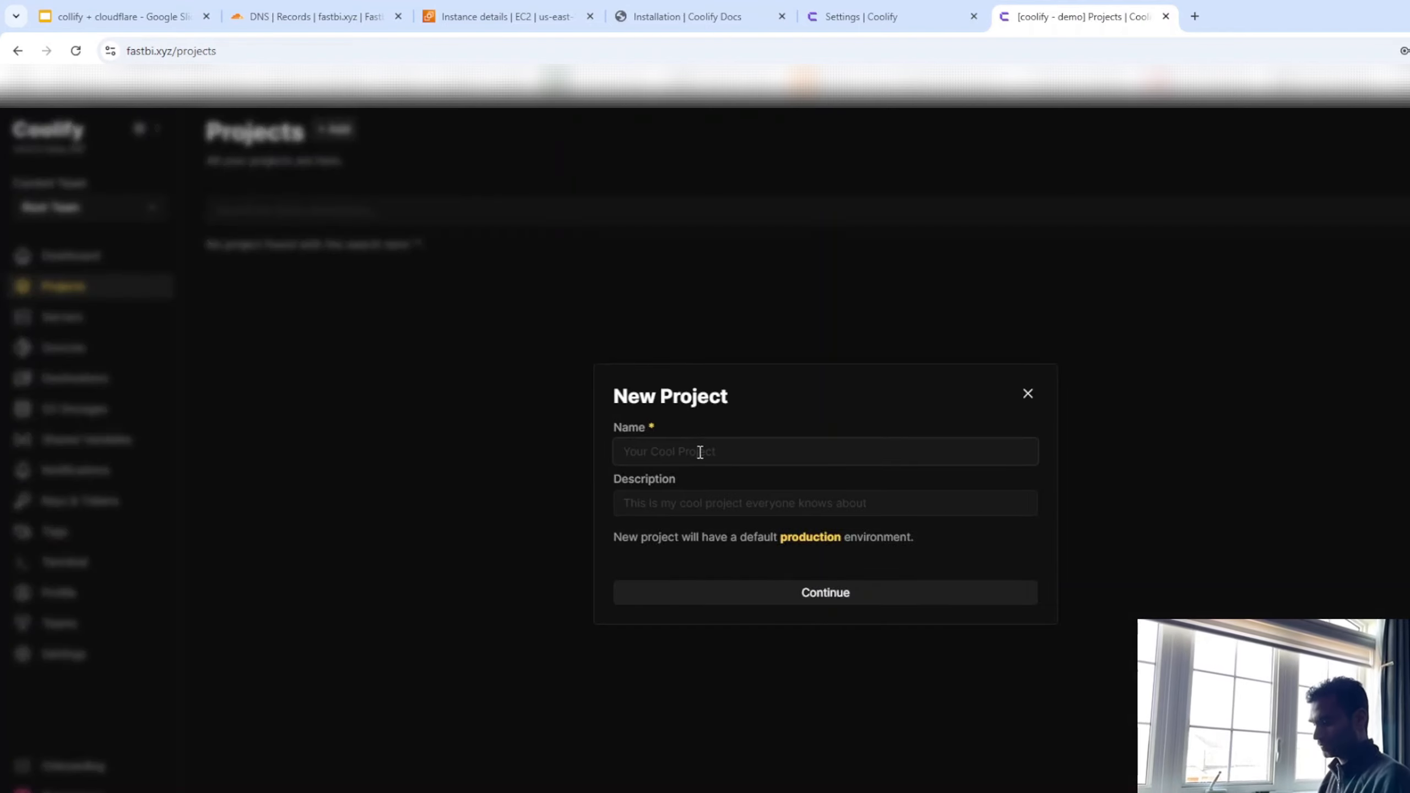
pyautogui.write('wordp')
pyautogui.press('BackSpace')
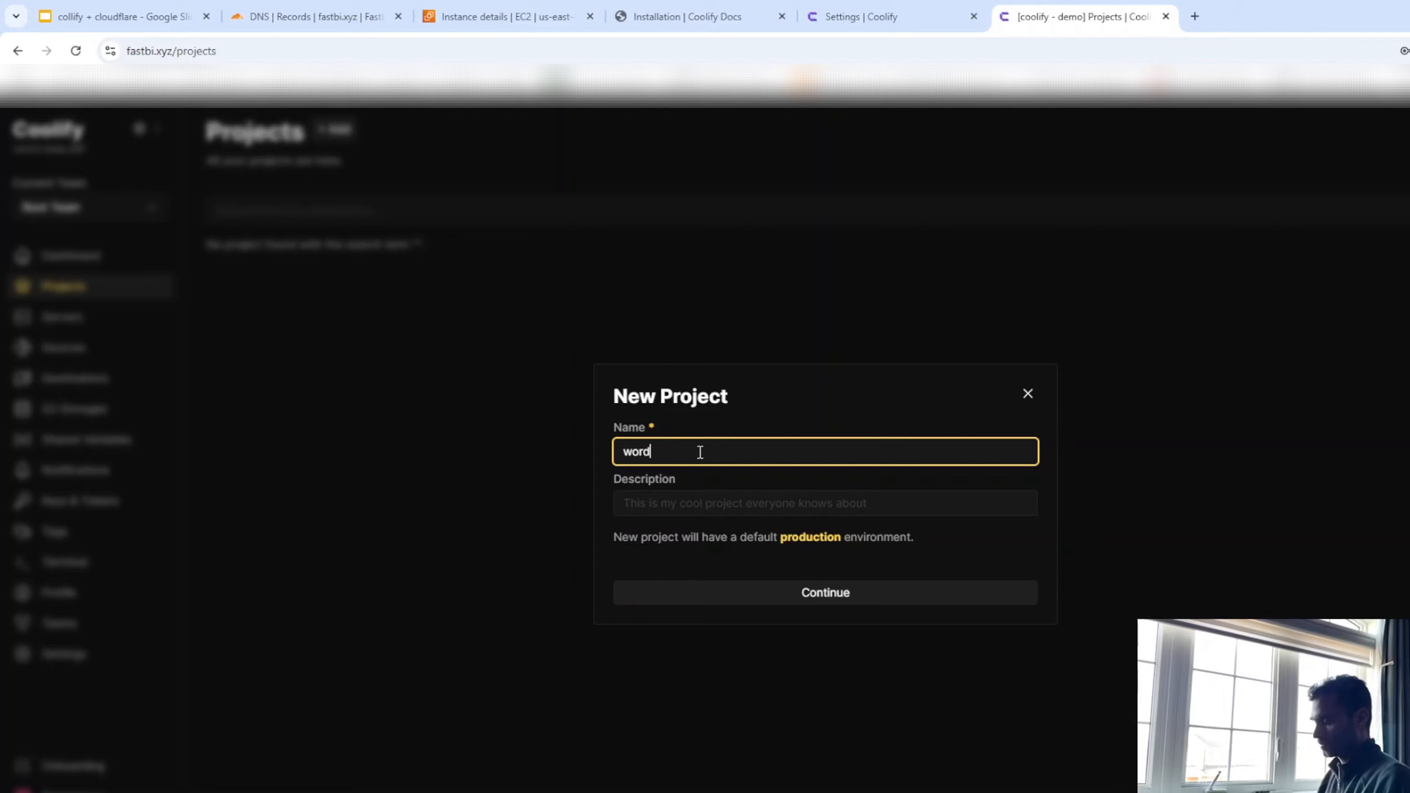
pyautogui.write('press')
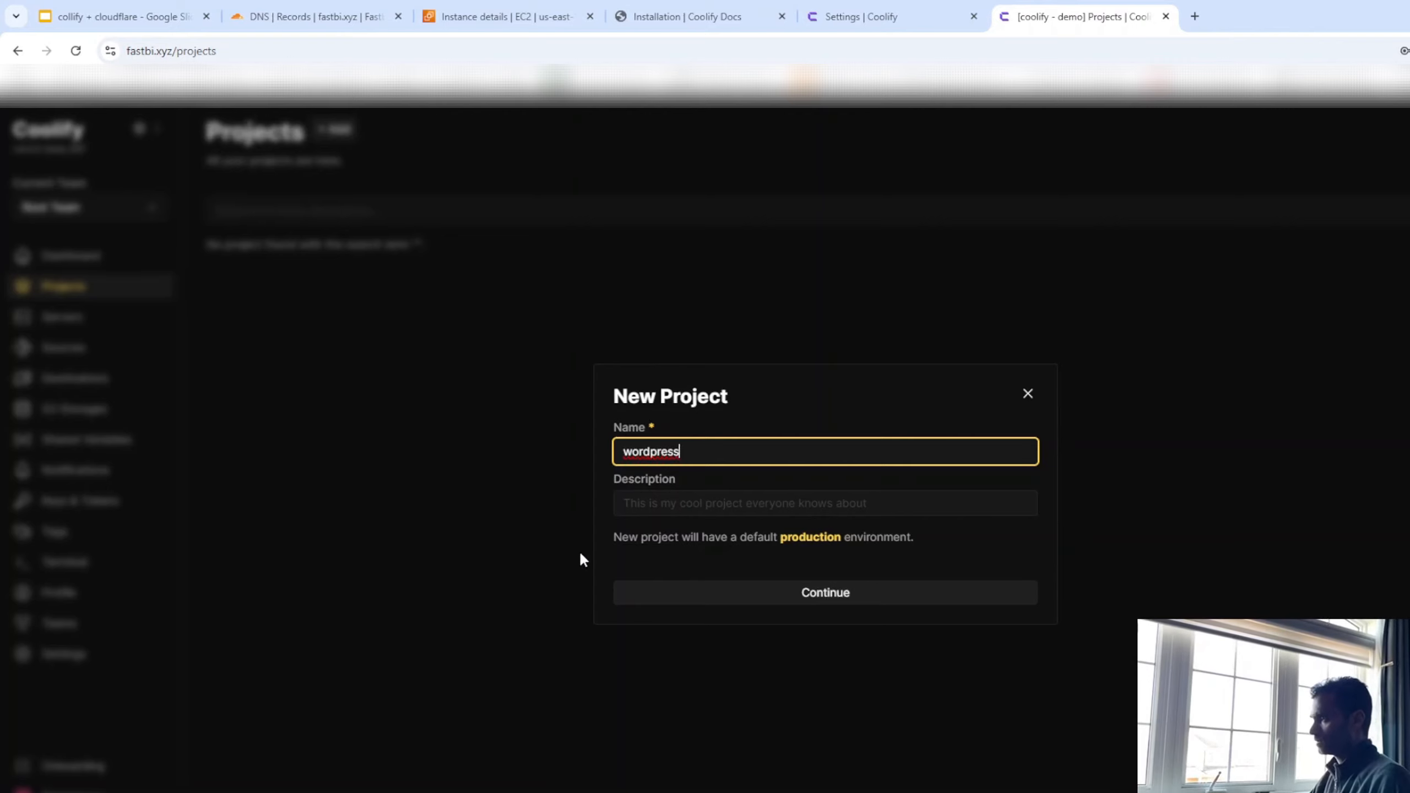
pyautogui.click(659, 498)
pyautogui.write('wordpress')
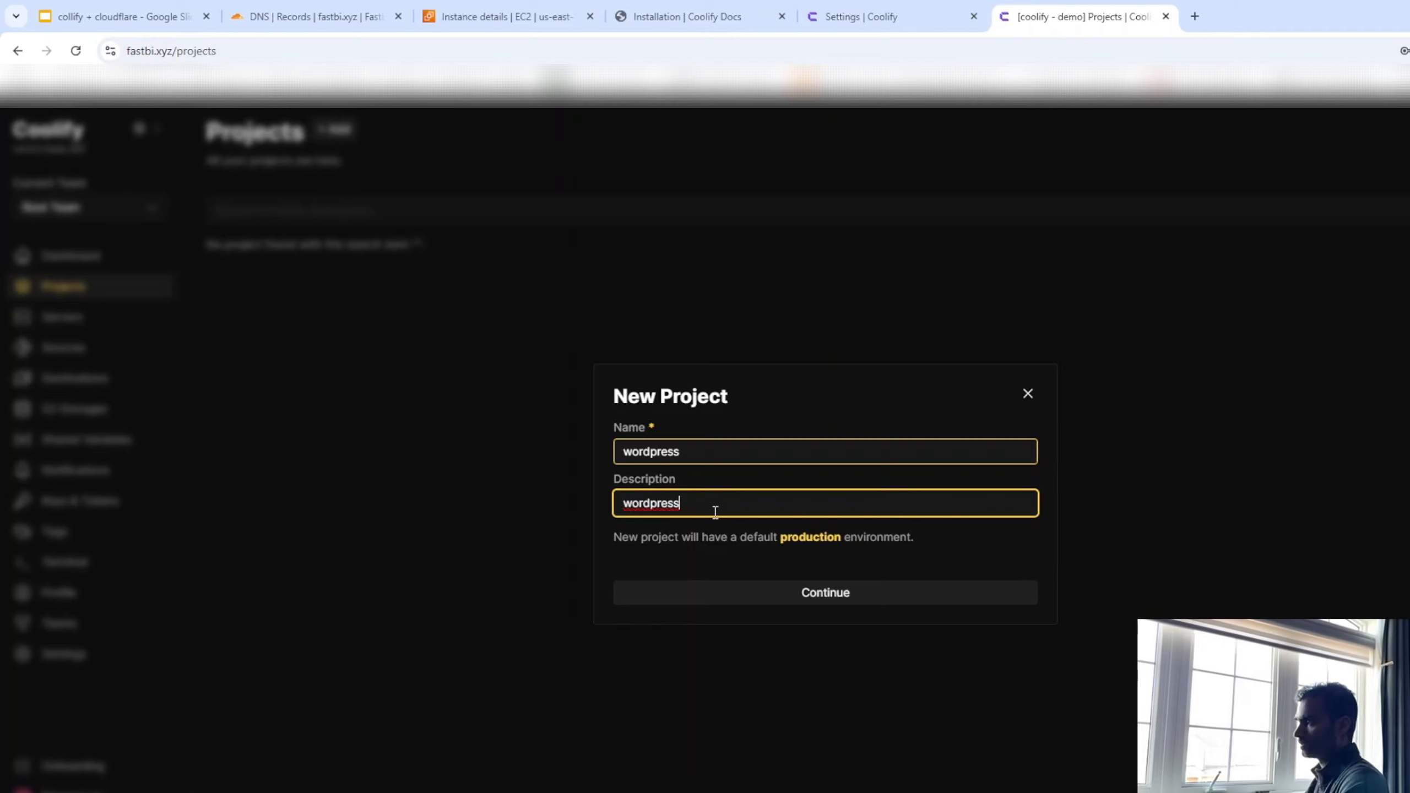
pyautogui.click(730, 604)
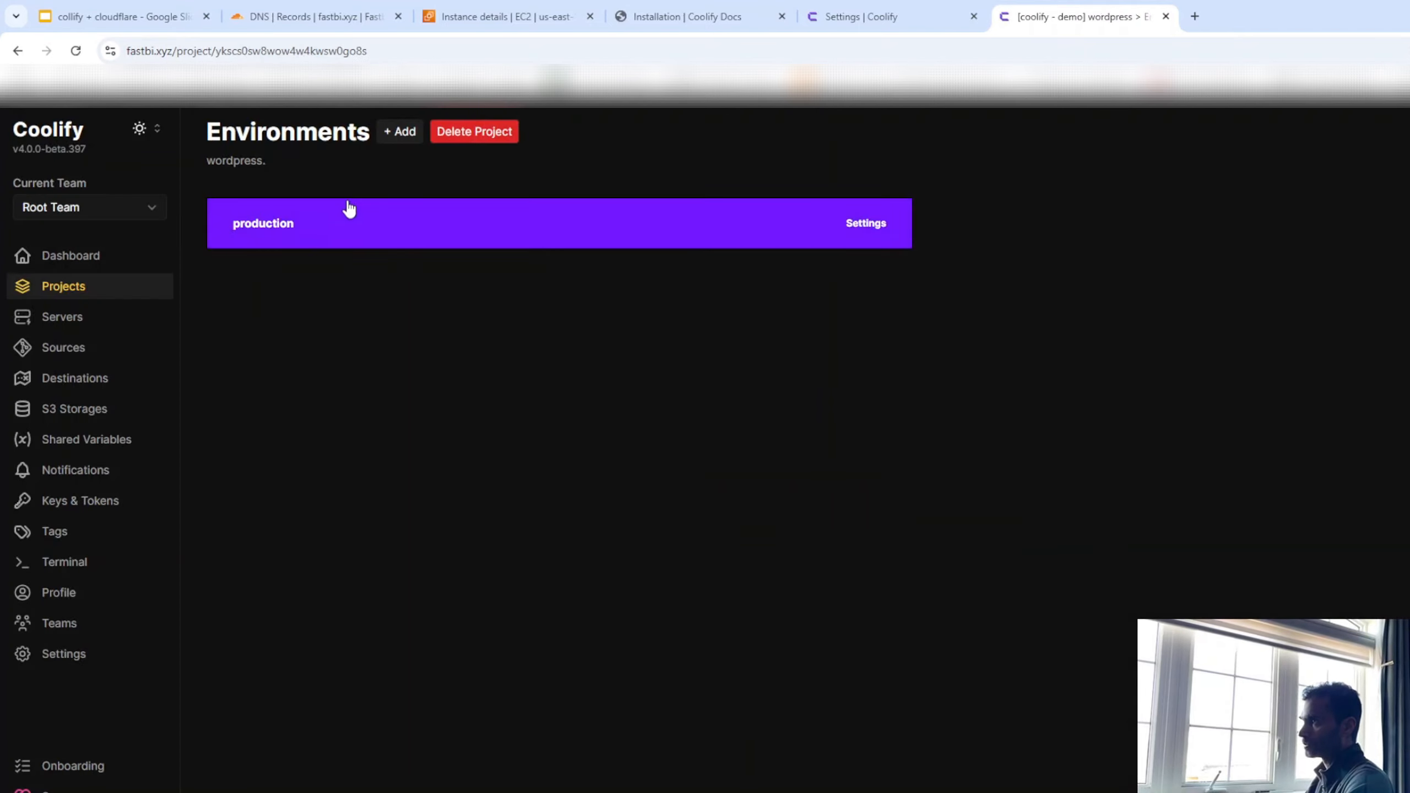
pyautogui.click(516, 234)
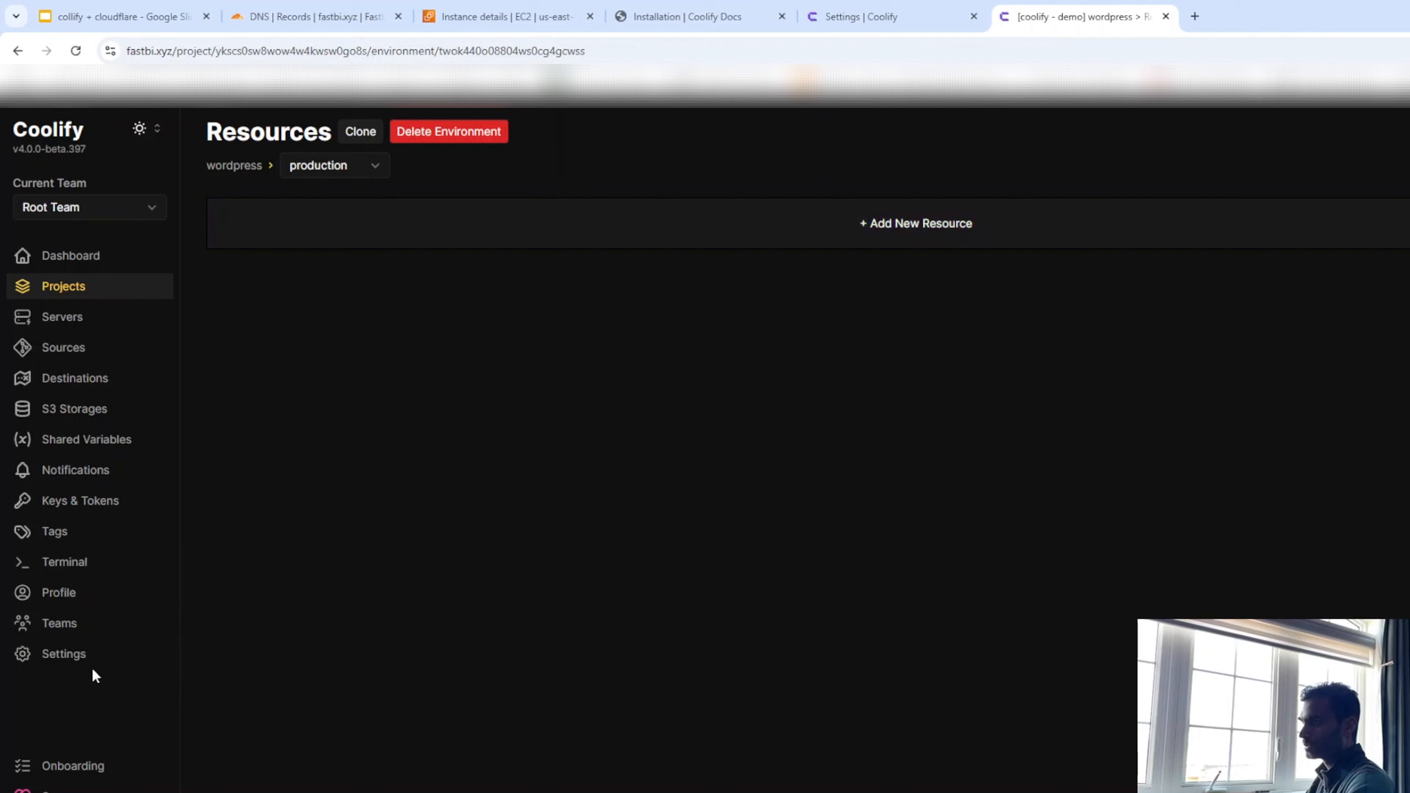
pyautogui.click(120, 317)
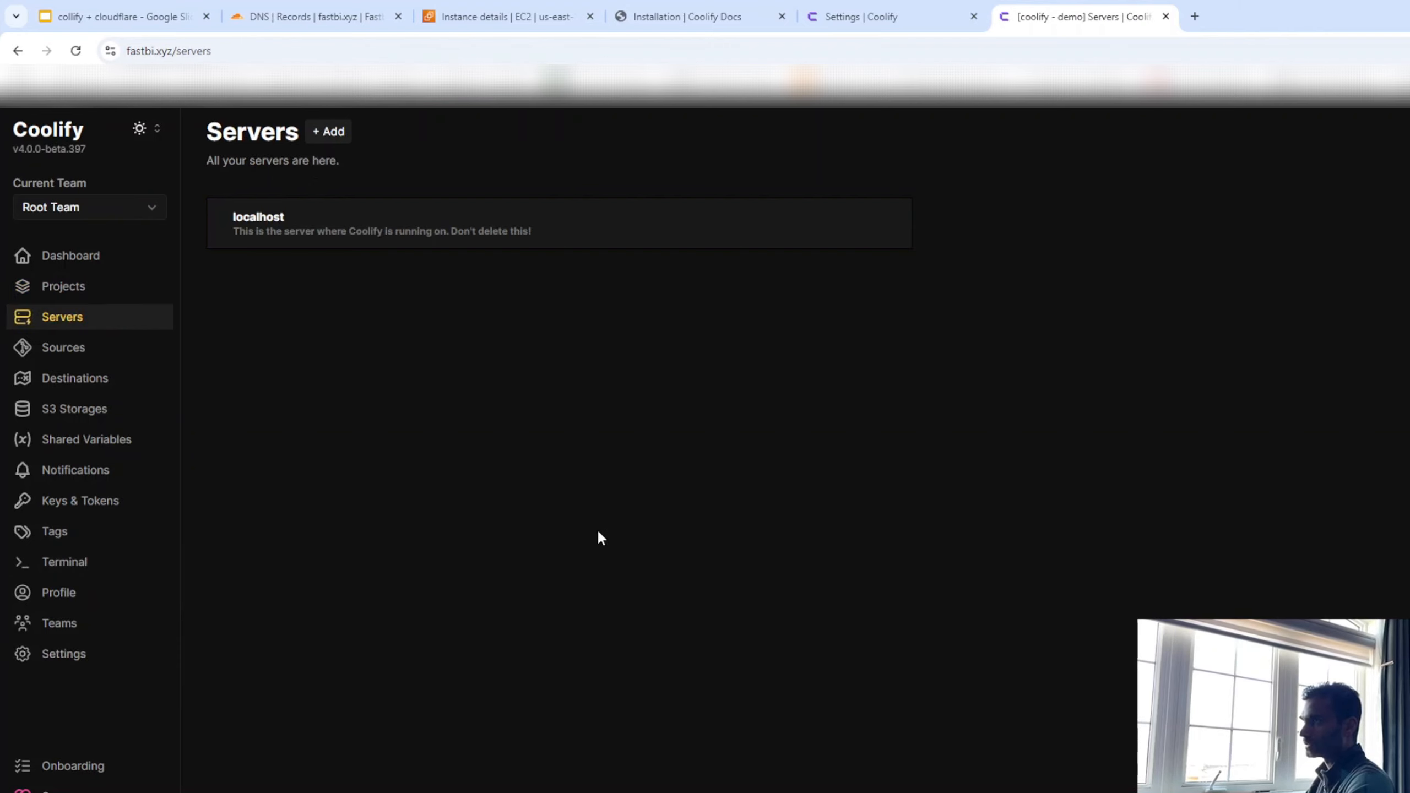
pyautogui.click(381, 227)
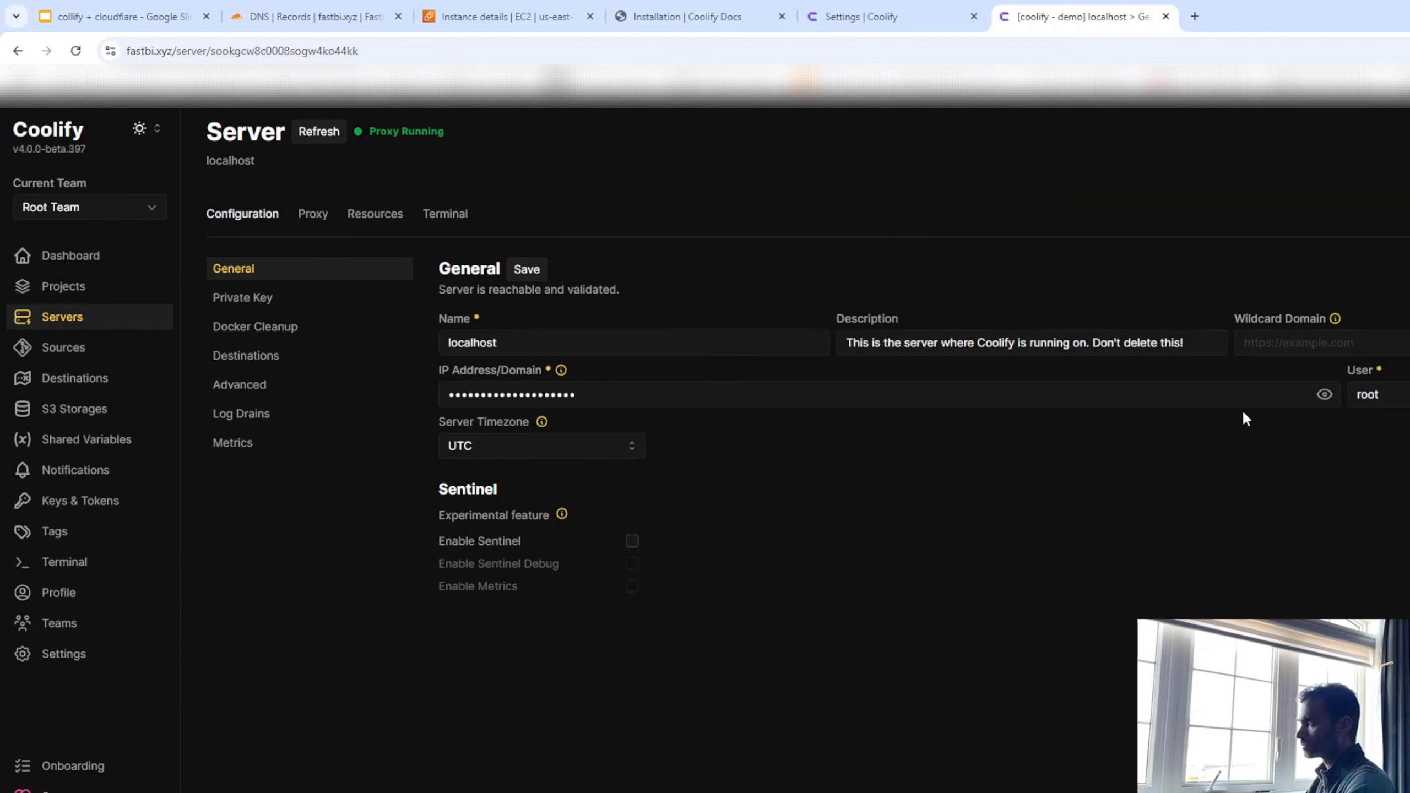
pyautogui.click(1275, 341)
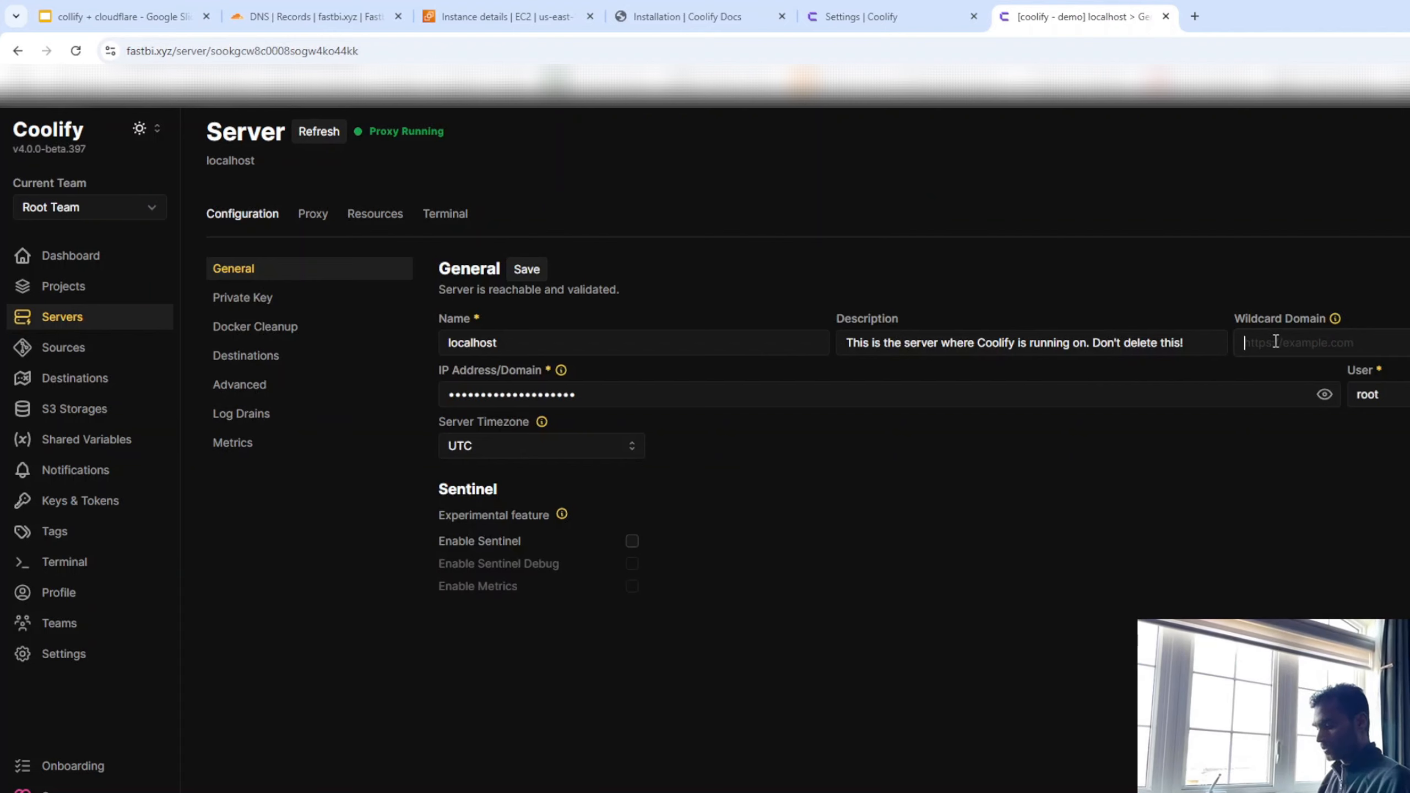
pyautogui.moveTo(1335, 320)
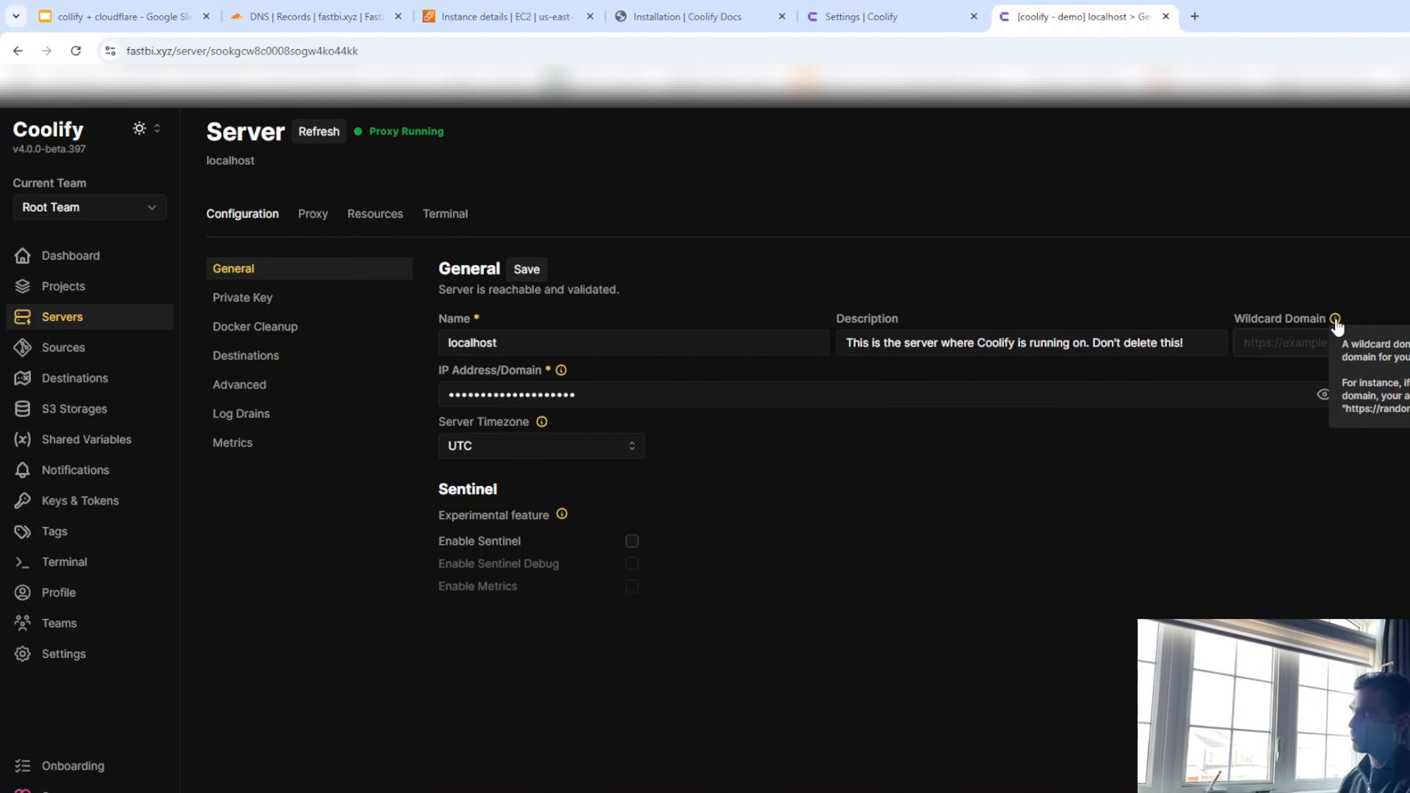
pyautogui.click(1291, 341)
pyautogui.write('https:')
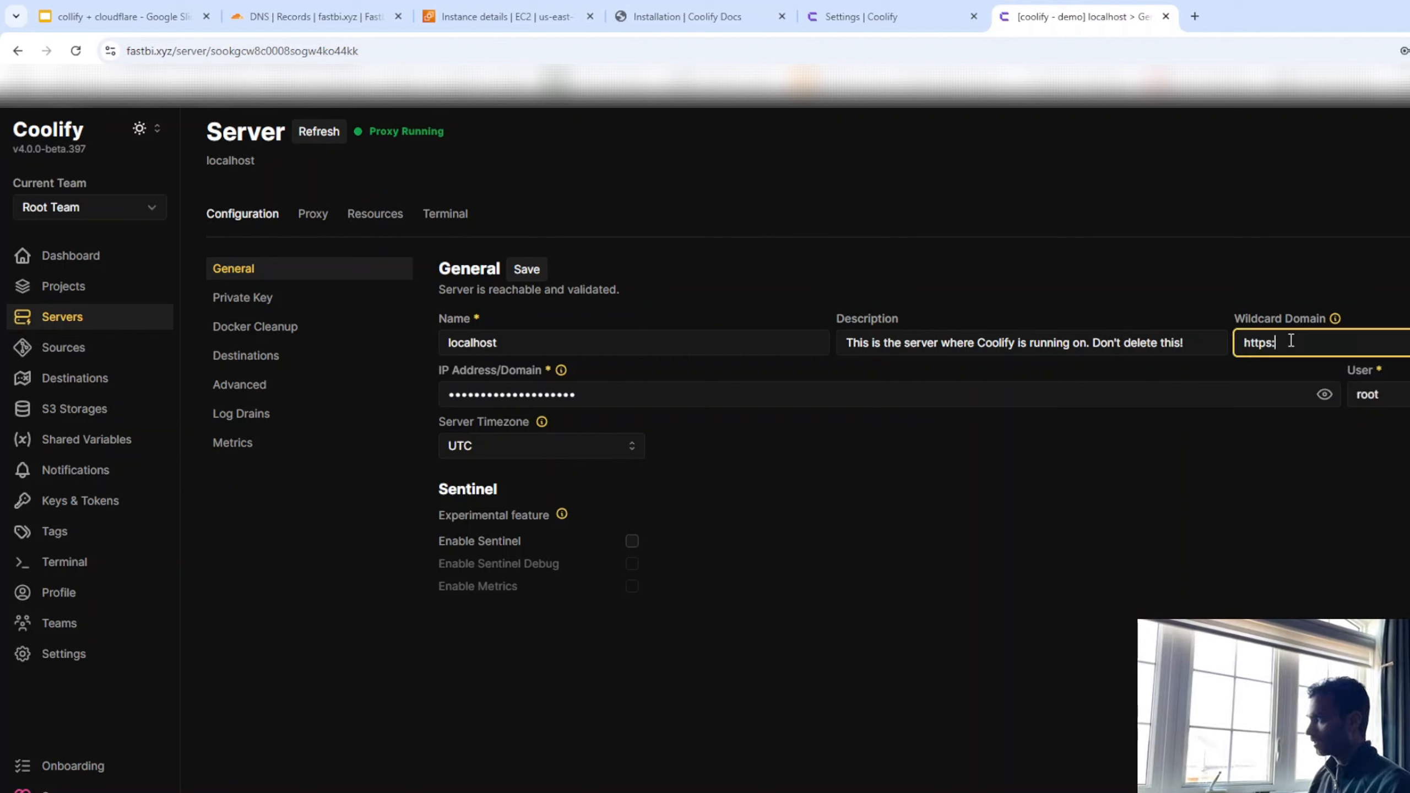
pyautogui.write('//')
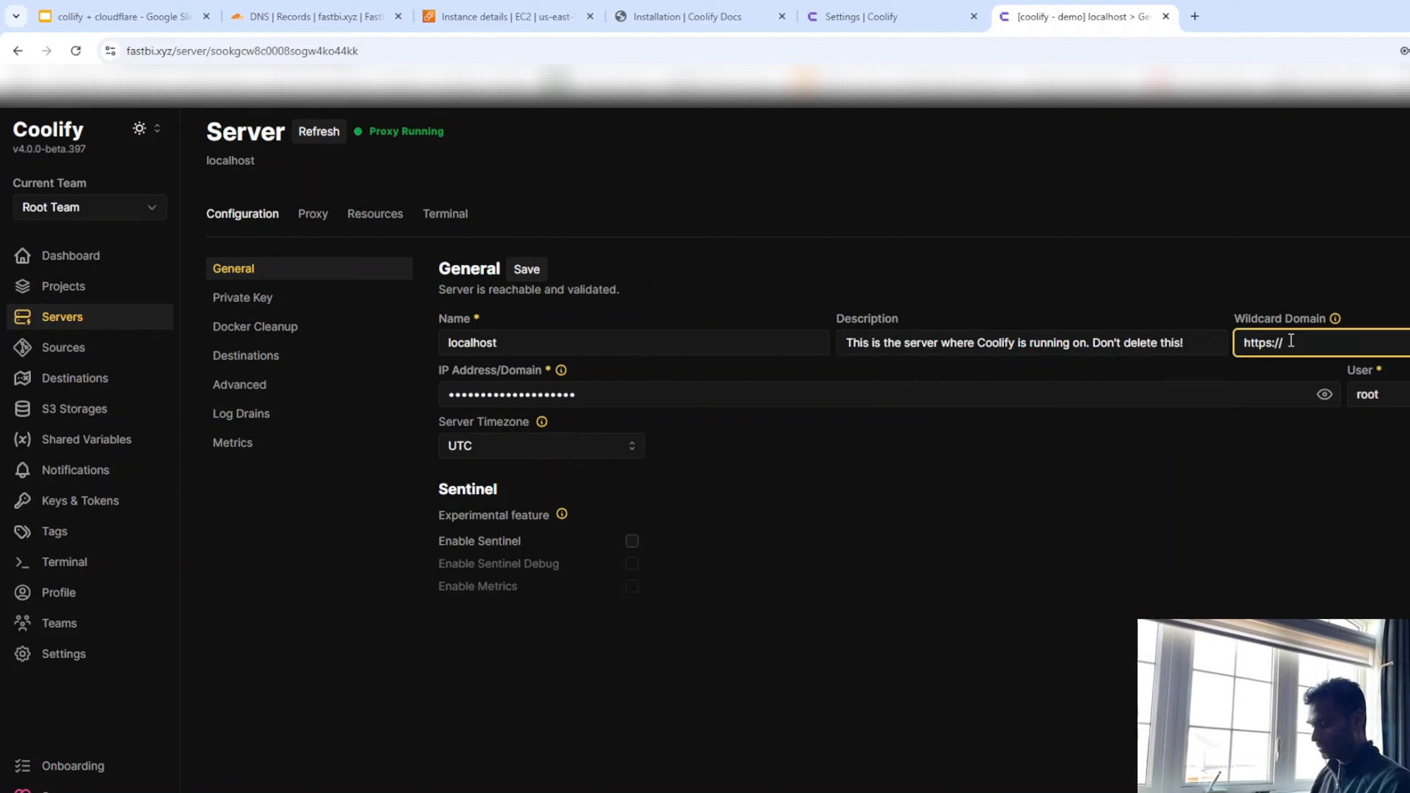
pyautogui.write('fast')
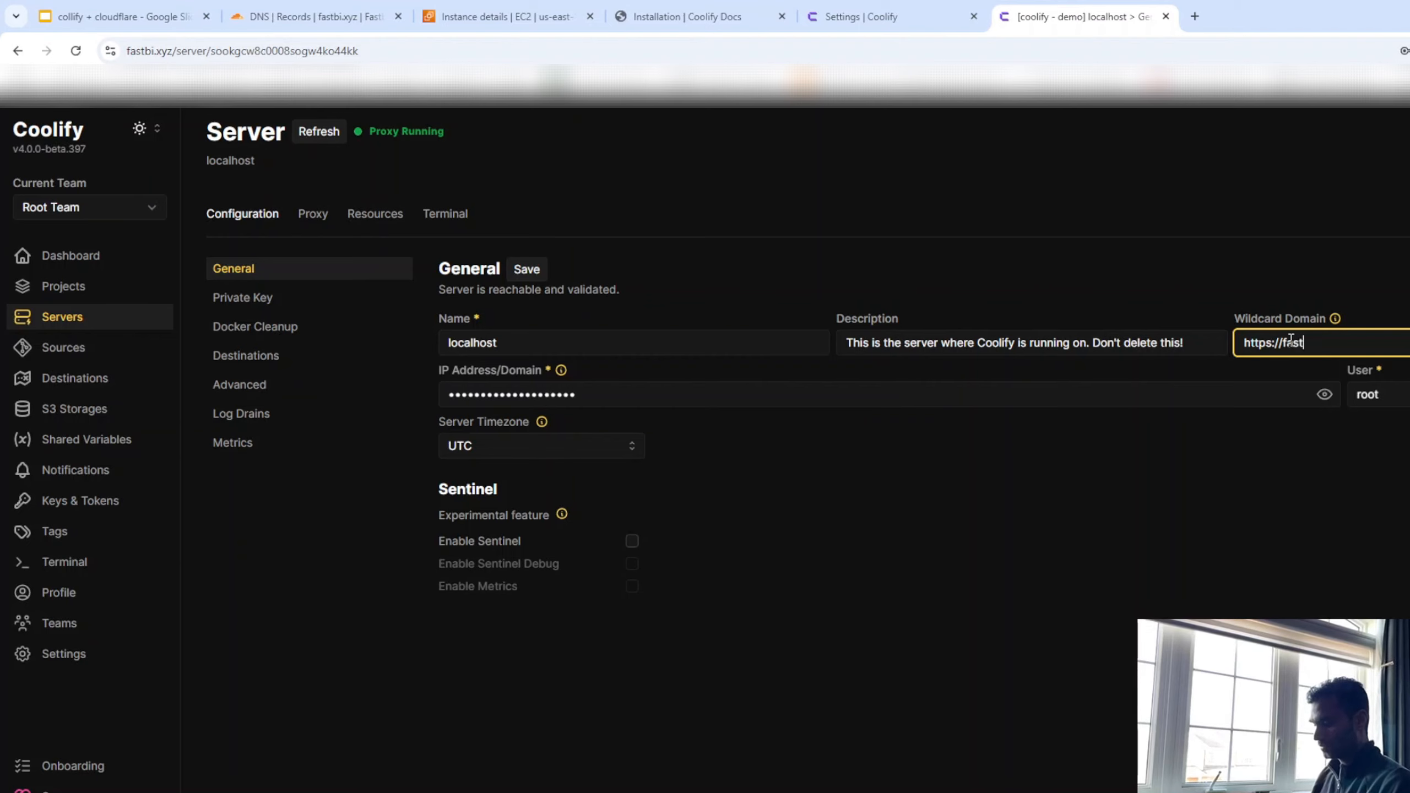
pyautogui.write('bi.xyz')
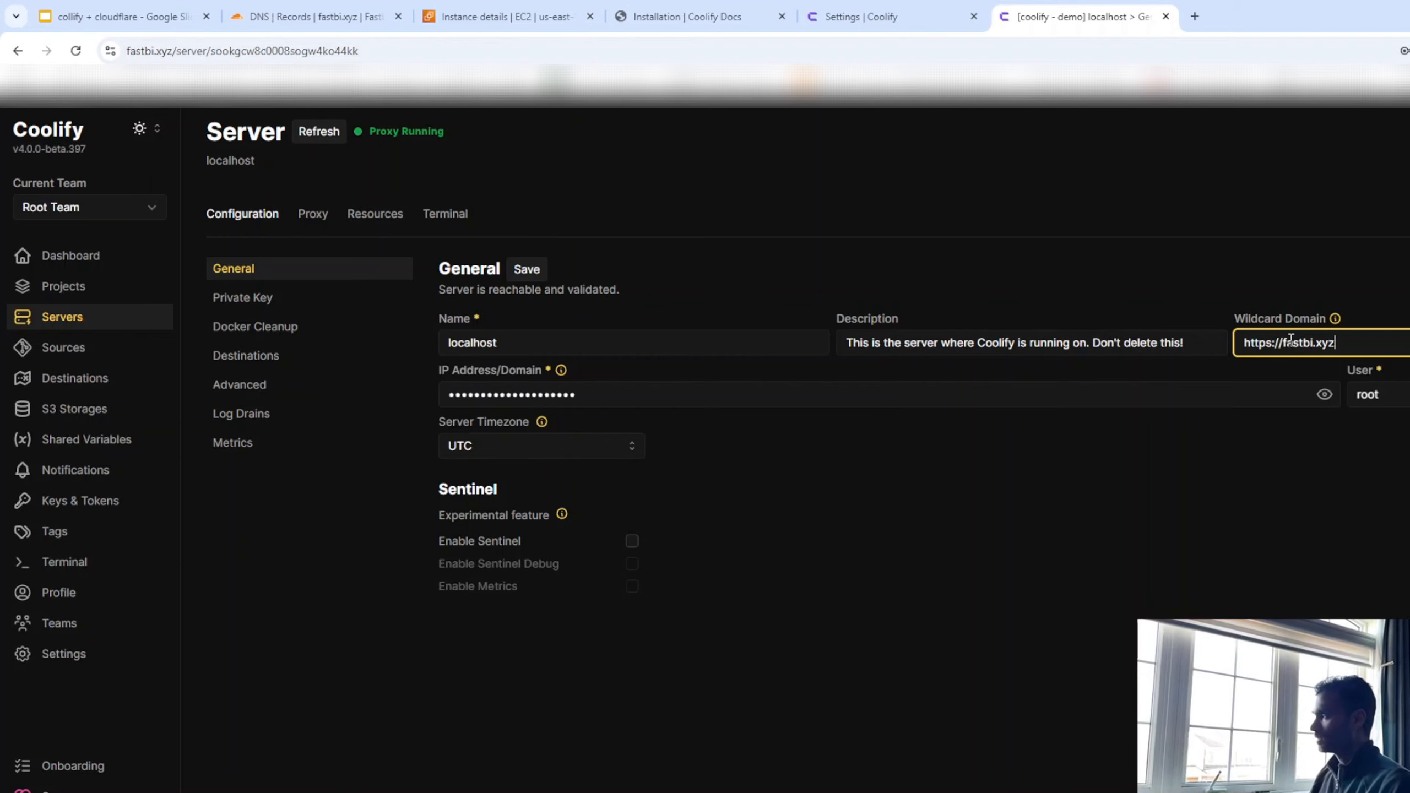
pyautogui.click(530, 270)
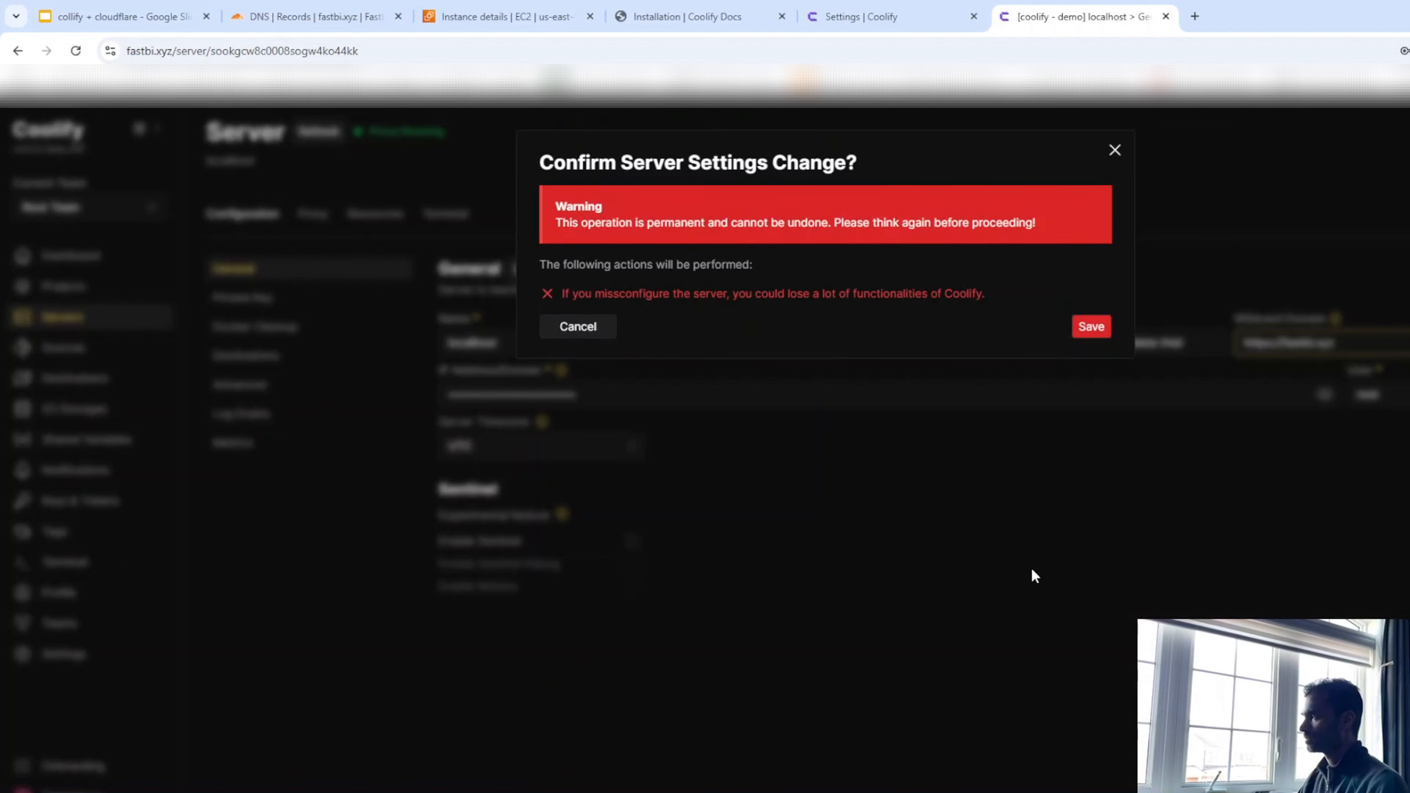
pyautogui.click(1100, 333)
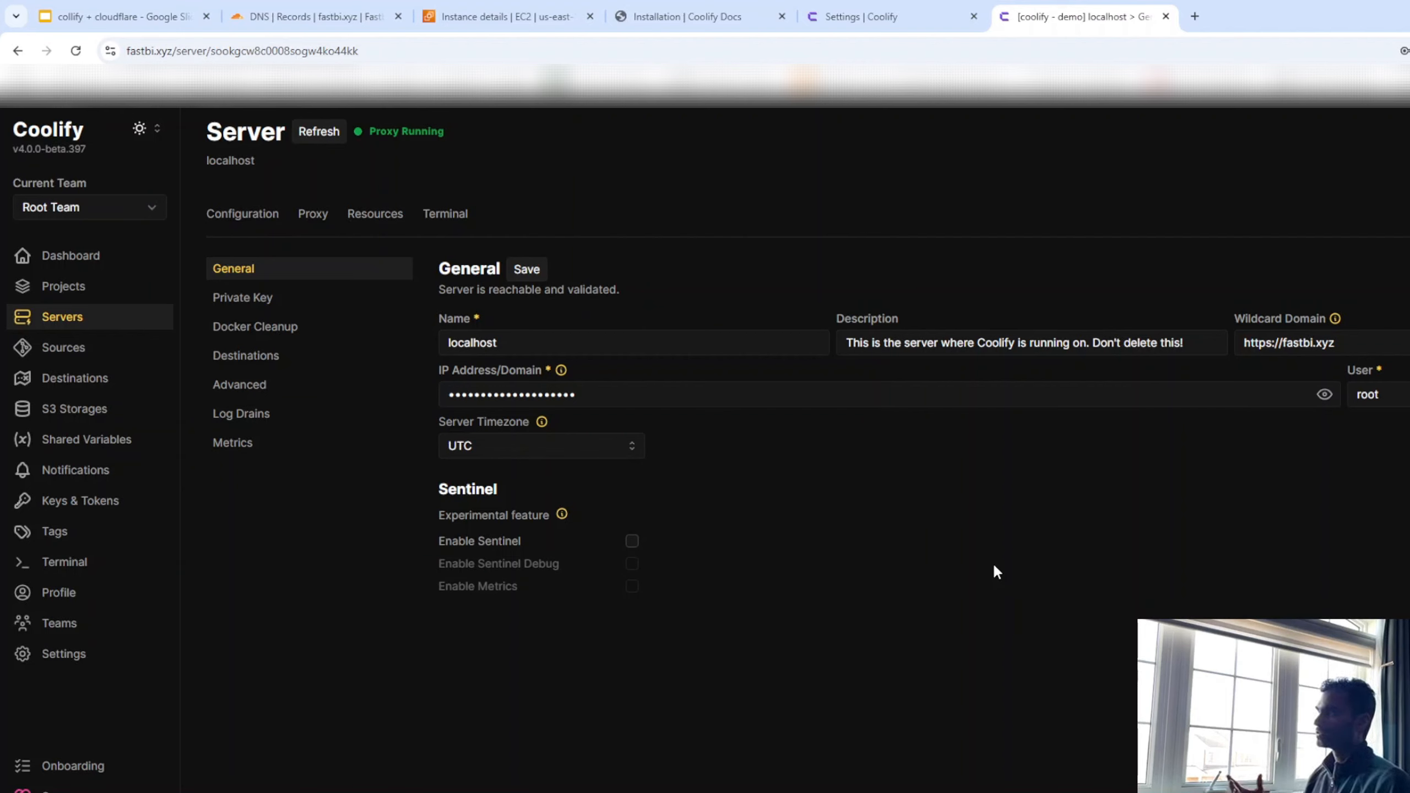
# Return to the wordpress project's production environment and start adding a new resource.
pyautogui.click(63, 288)
pyautogui.click(430, 284)
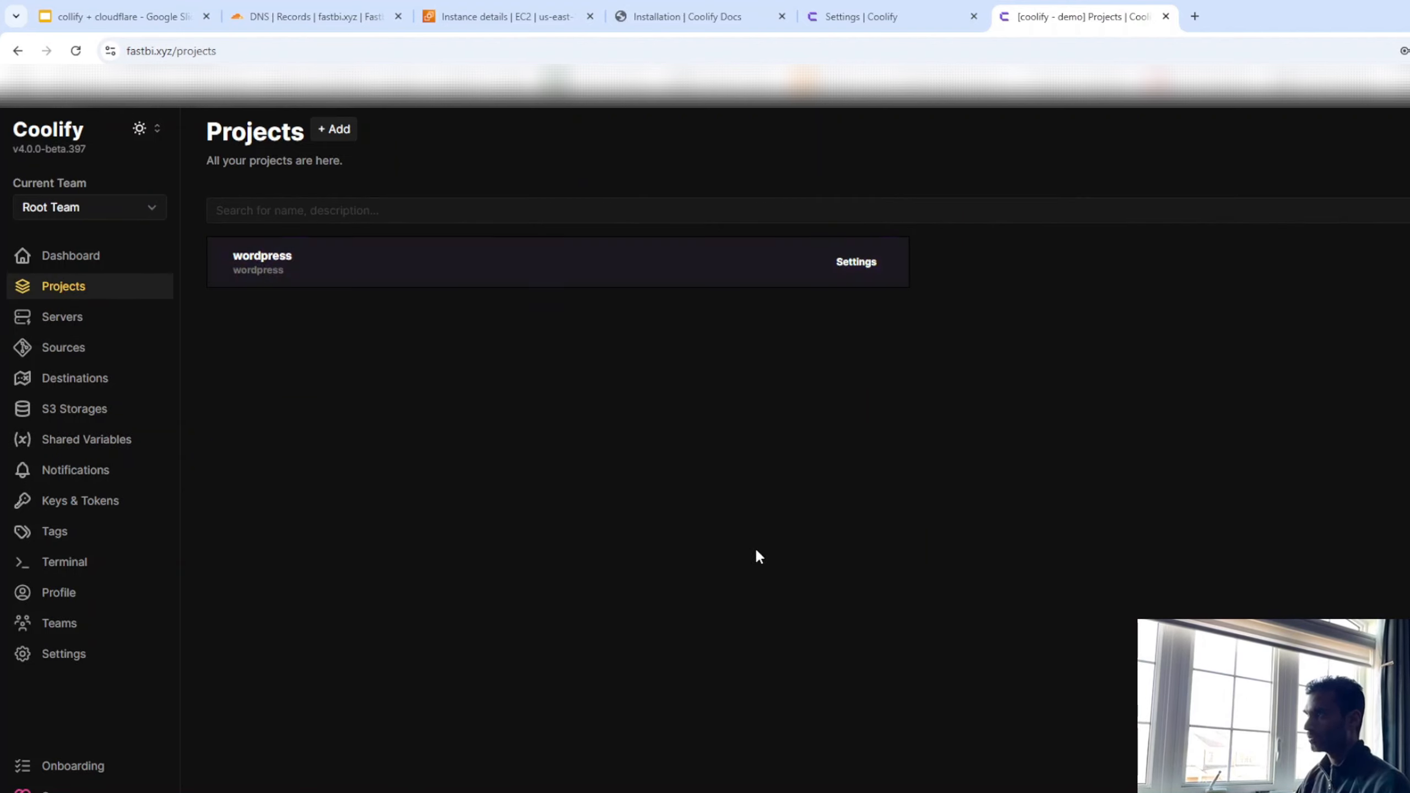
pyautogui.click(910, 233)
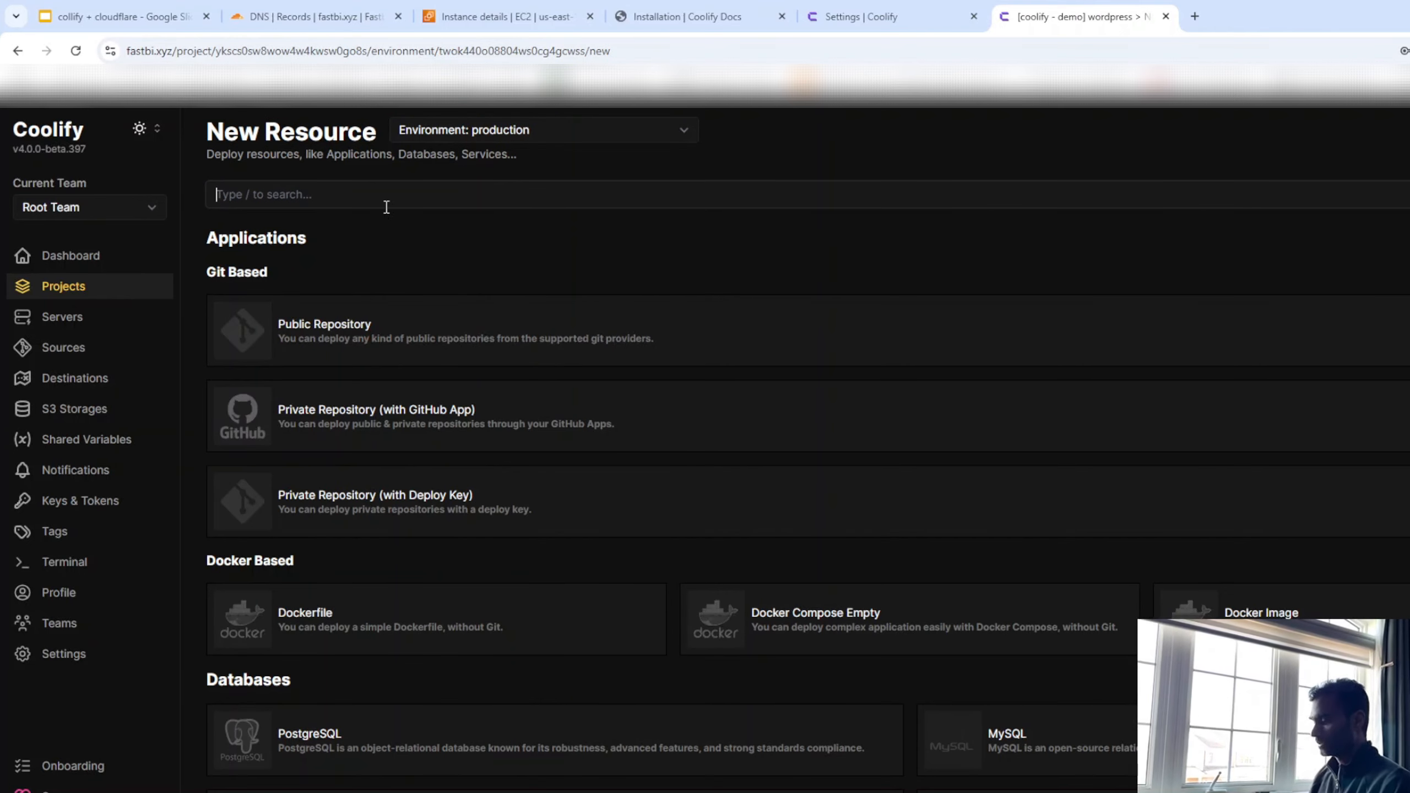
# Look through the catalogue of databases and one-click services that can be deployed as a new resource.
pyautogui.scroll(-3, 754, 672)
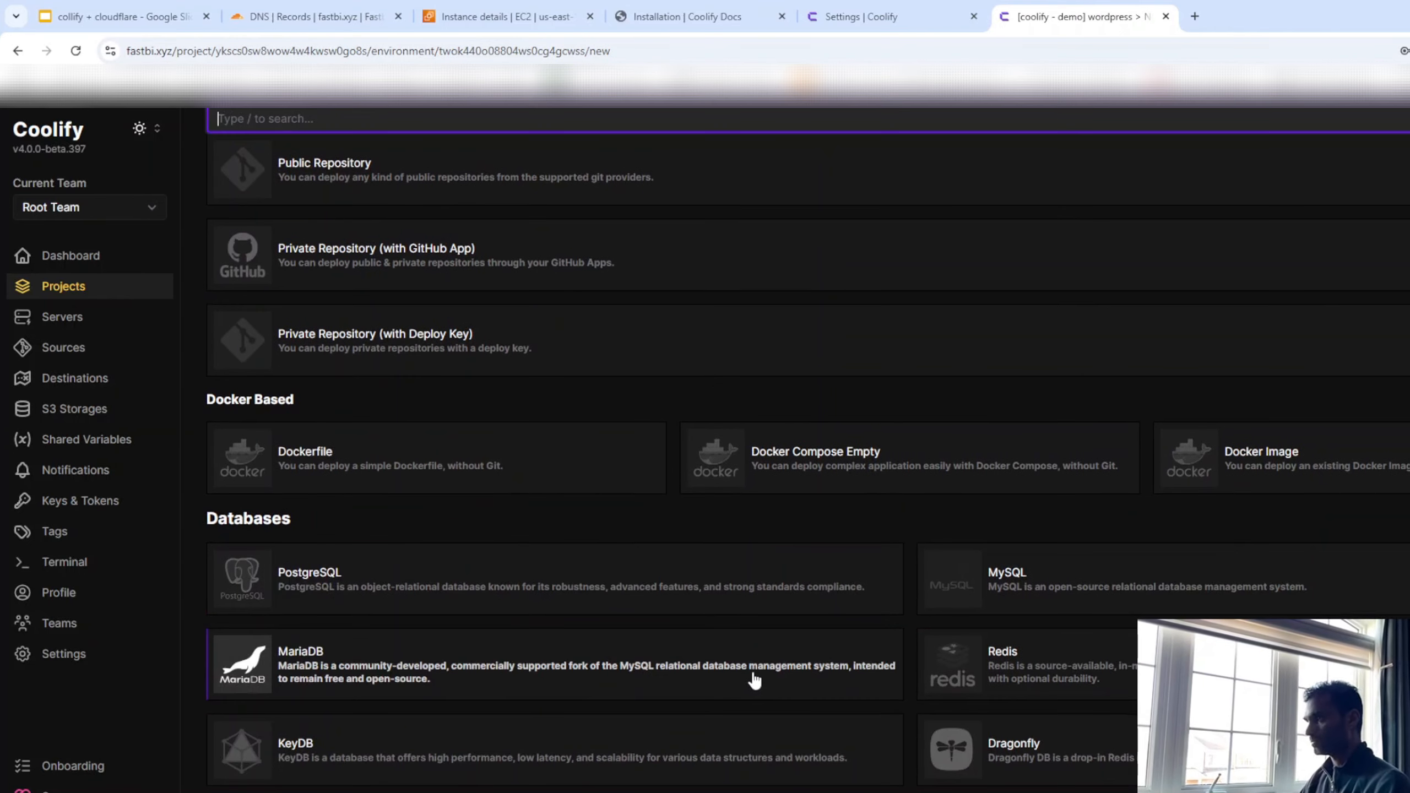
pyautogui.scroll(-10, 755, 677)
pyautogui.scroll(-11, 756, 689)
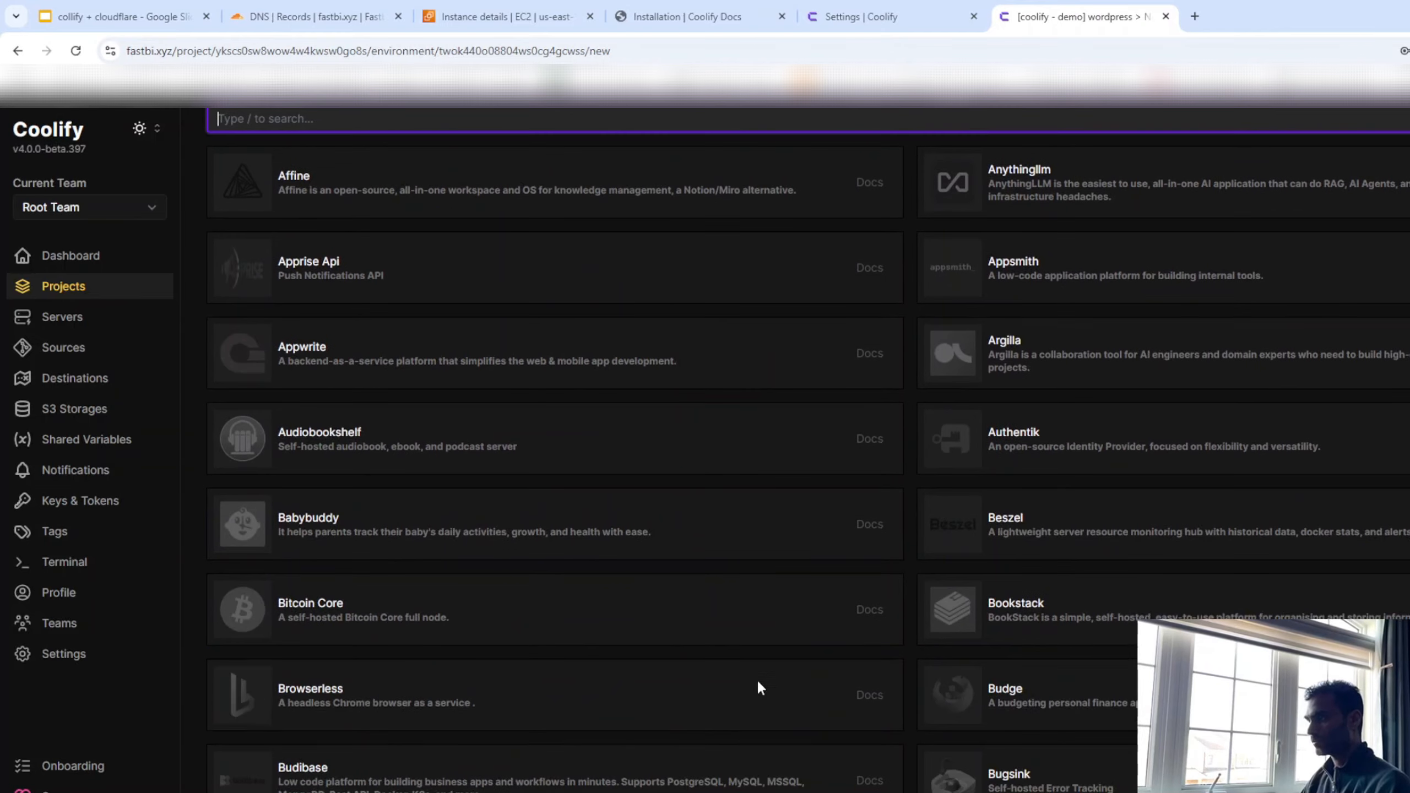
pyautogui.scroll(-20, 763, 689)
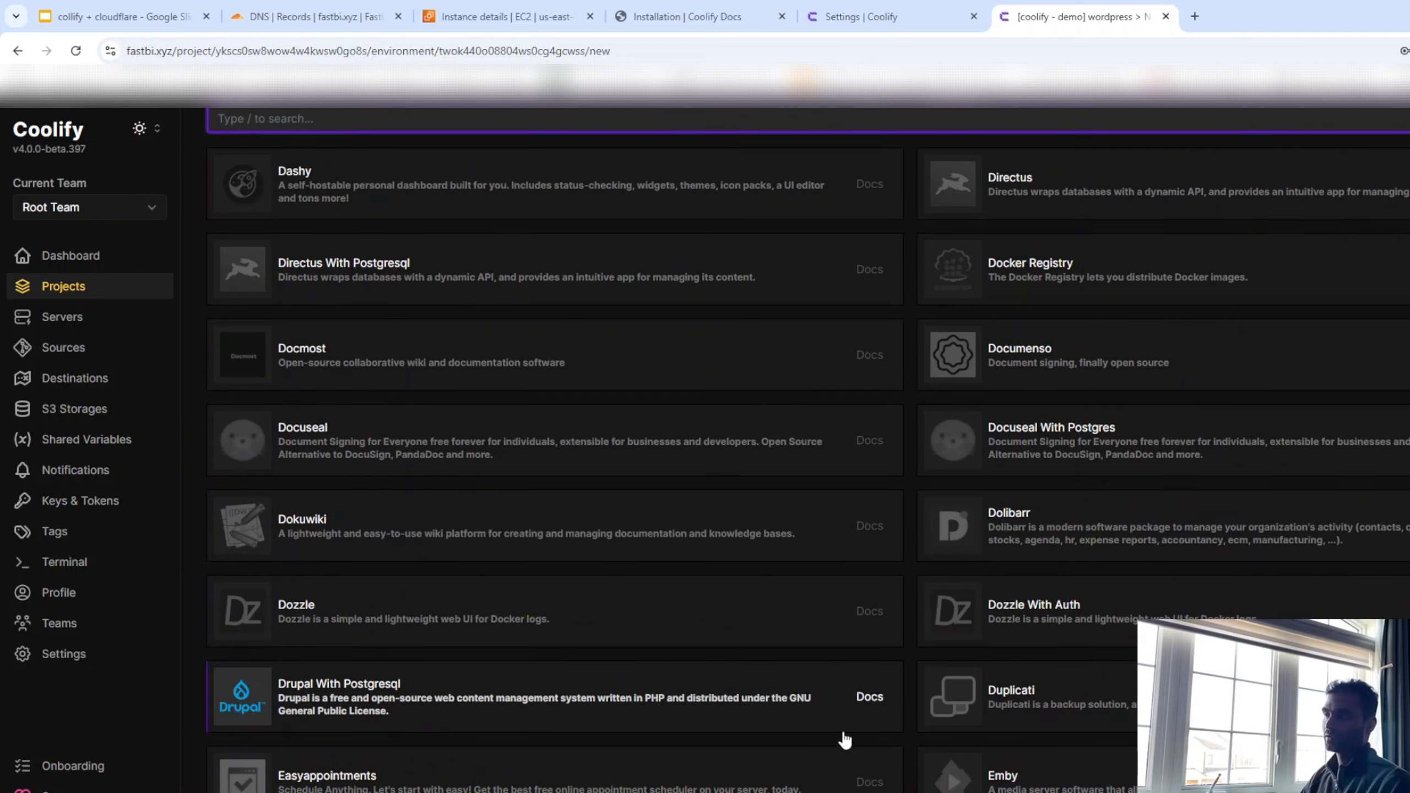
pyautogui.scroll(-3, 844, 739)
pyautogui.scroll(-4, 844, 740)
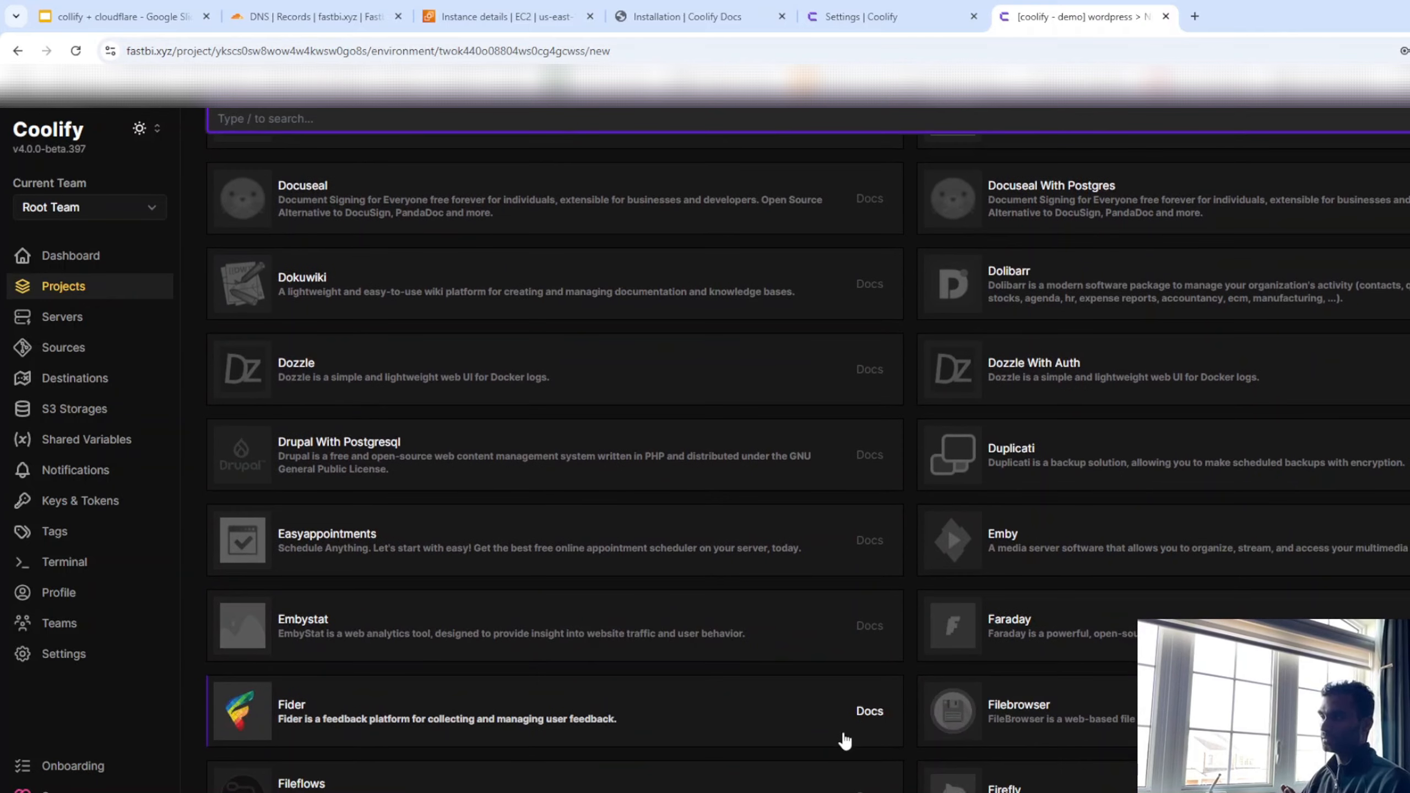
pyautogui.scroll(-3, 844, 741)
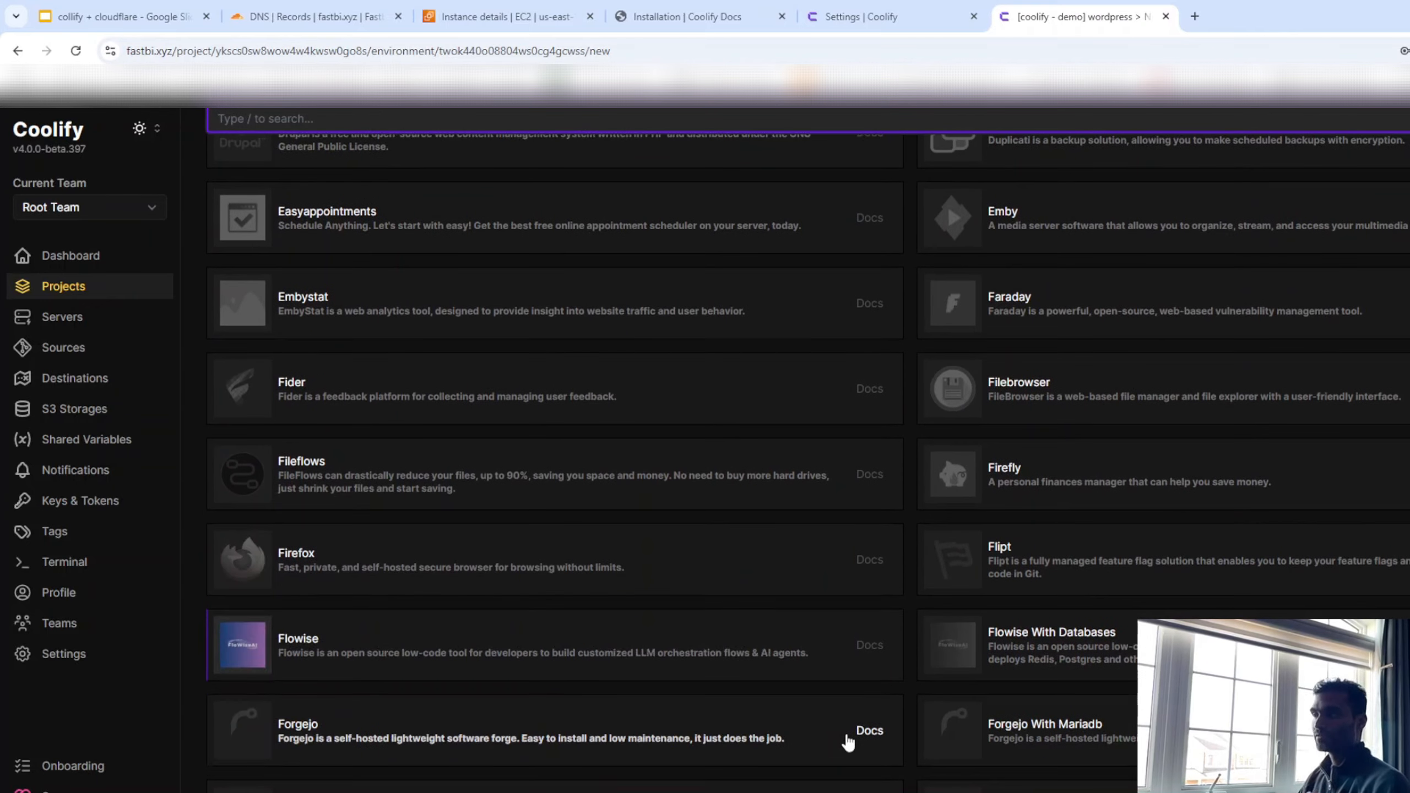
pyautogui.scroll(-1, 848, 742)
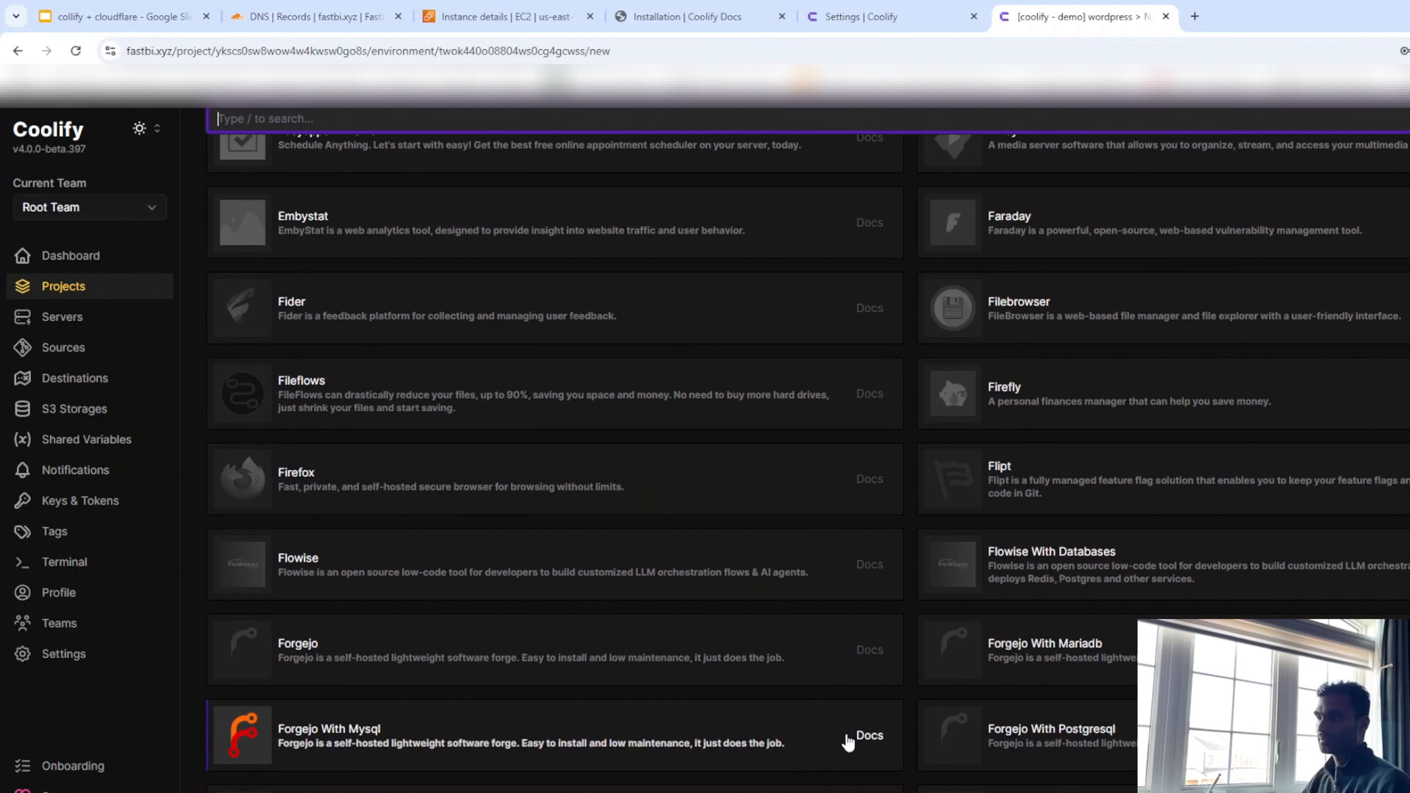
pyautogui.scroll(-4, 848, 743)
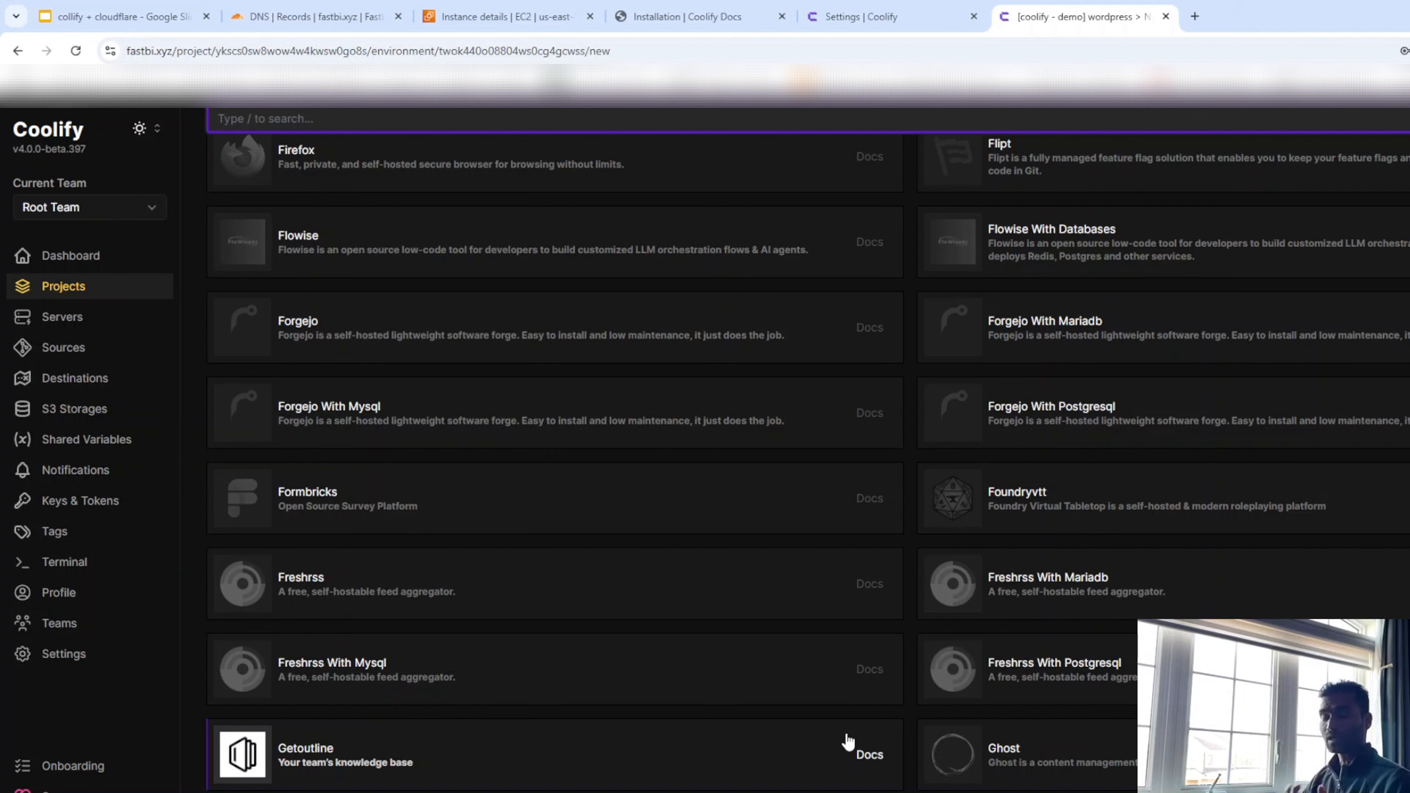
pyautogui.scroll(-1, 842, 711)
pyautogui.scroll(-5, 841, 708)
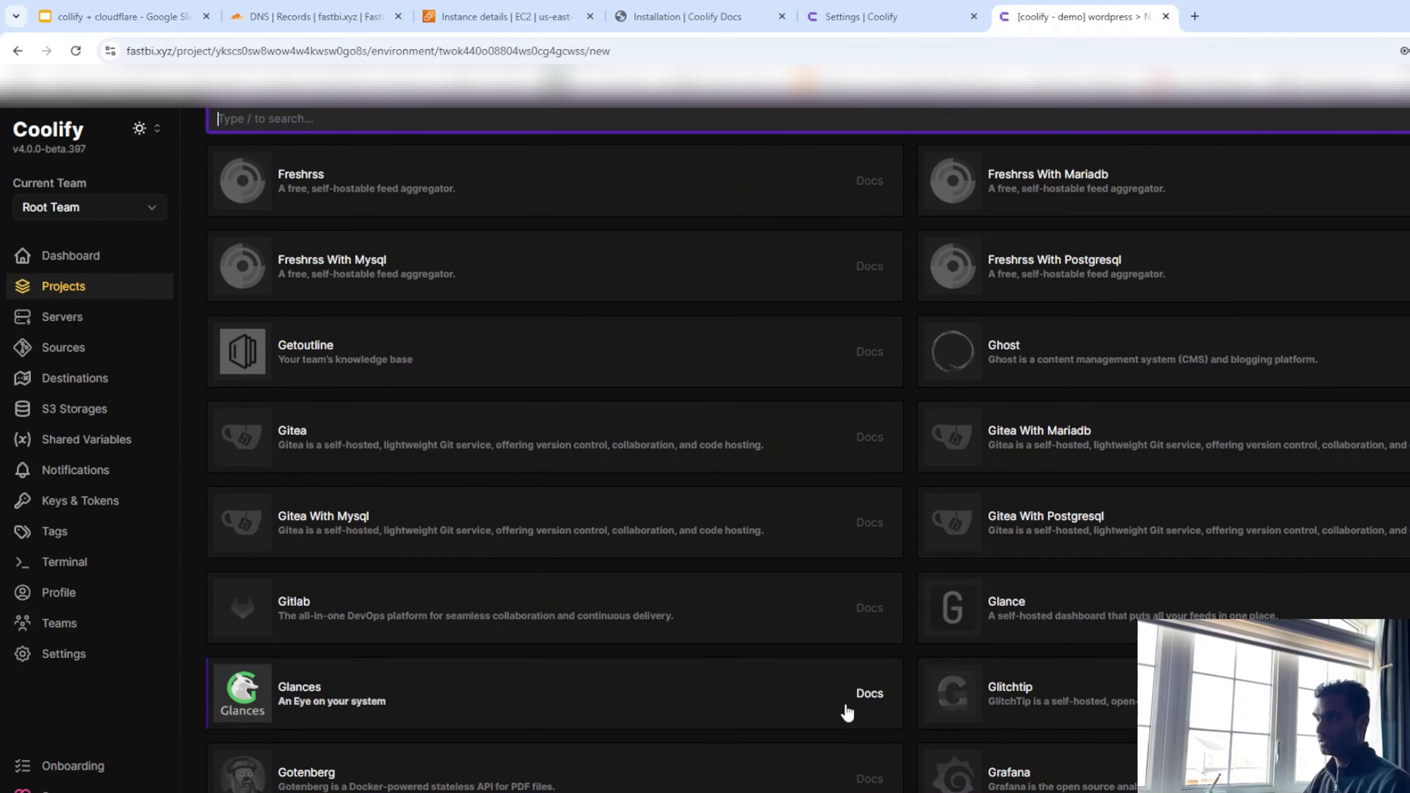
pyautogui.scroll(-2, 847, 712)
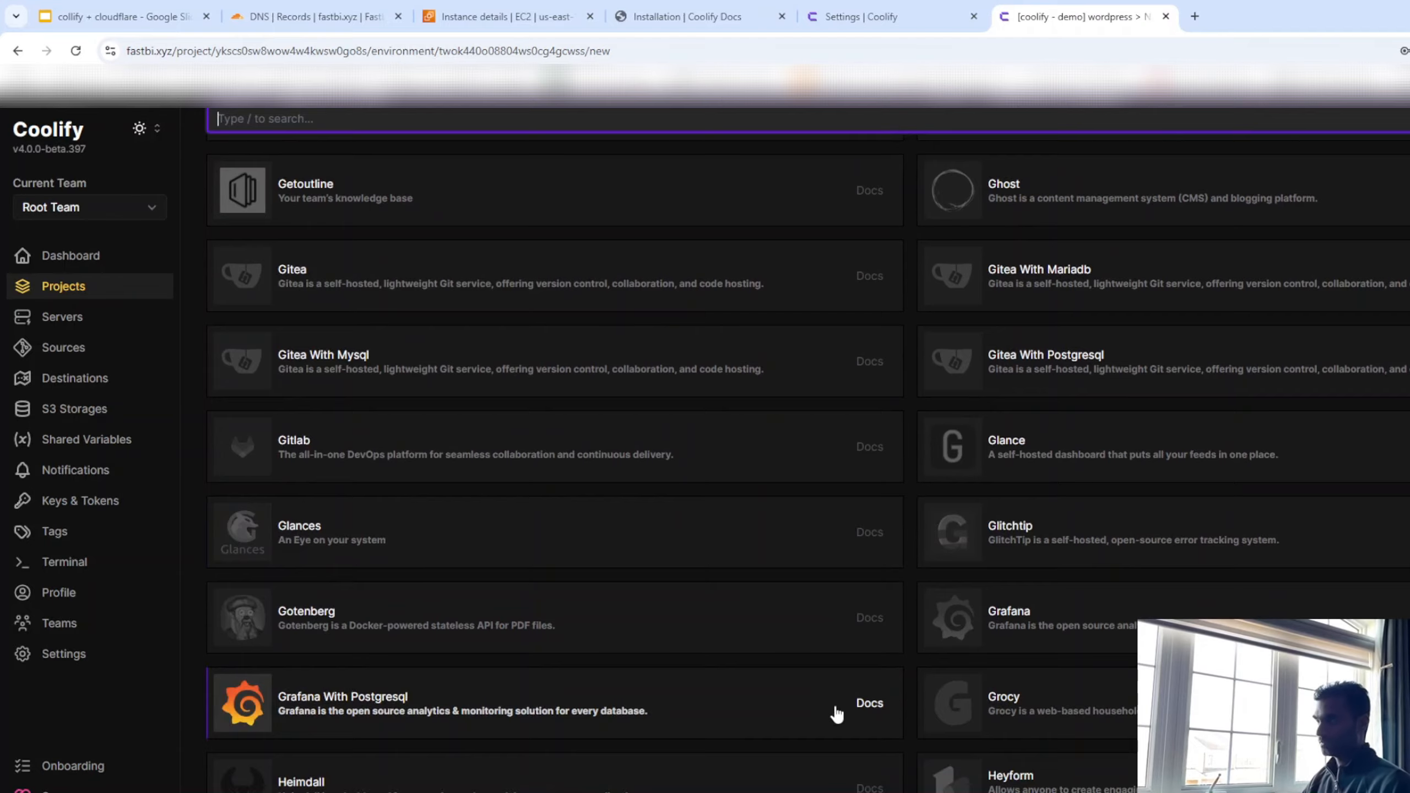
pyautogui.scroll(-2, 838, 714)
pyautogui.scroll(-5, 836, 713)
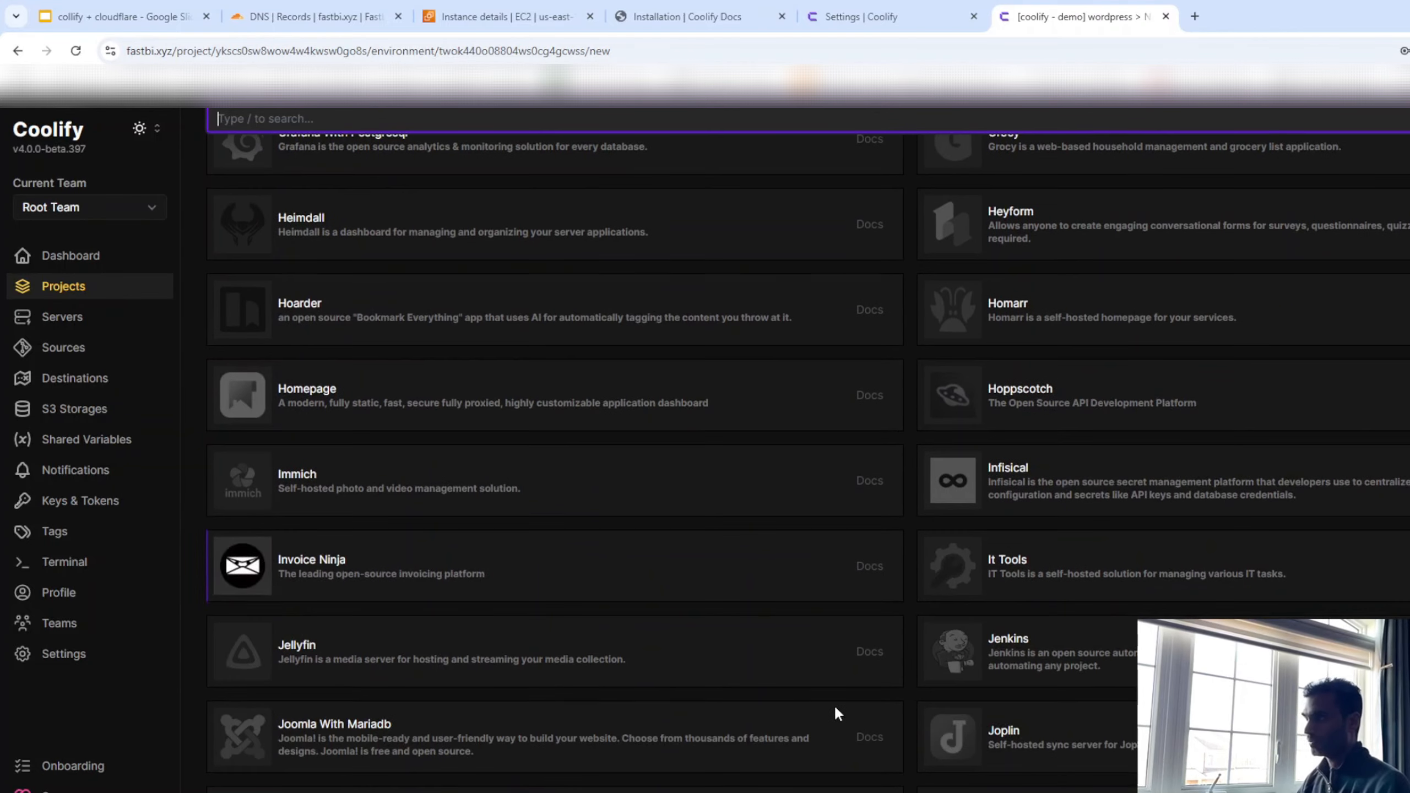
pyautogui.scroll(-8, 836, 717)
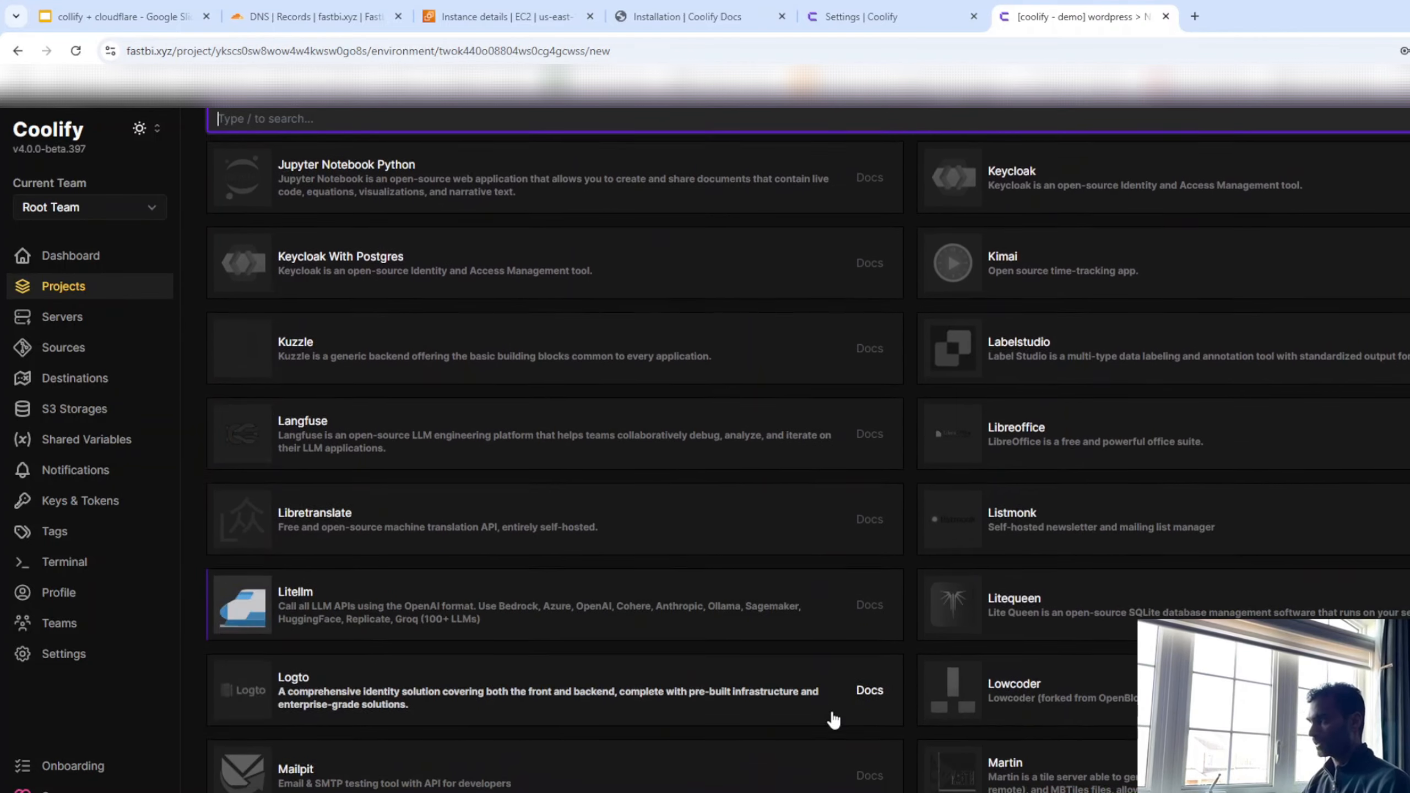
pyautogui.scroll(-11, 833, 721)
pyautogui.scroll(5, 841, 714)
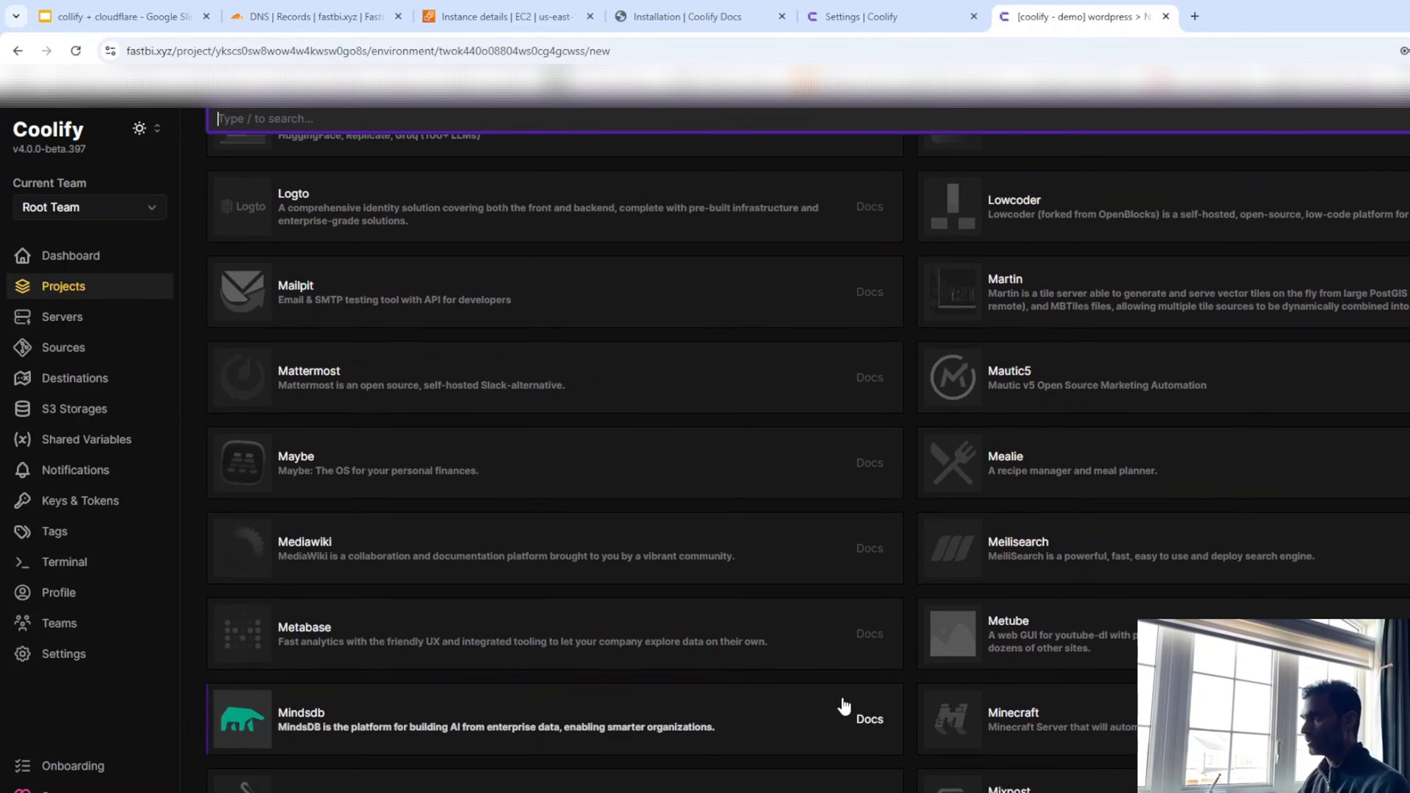
pyautogui.scroll(-1, 694, 733)
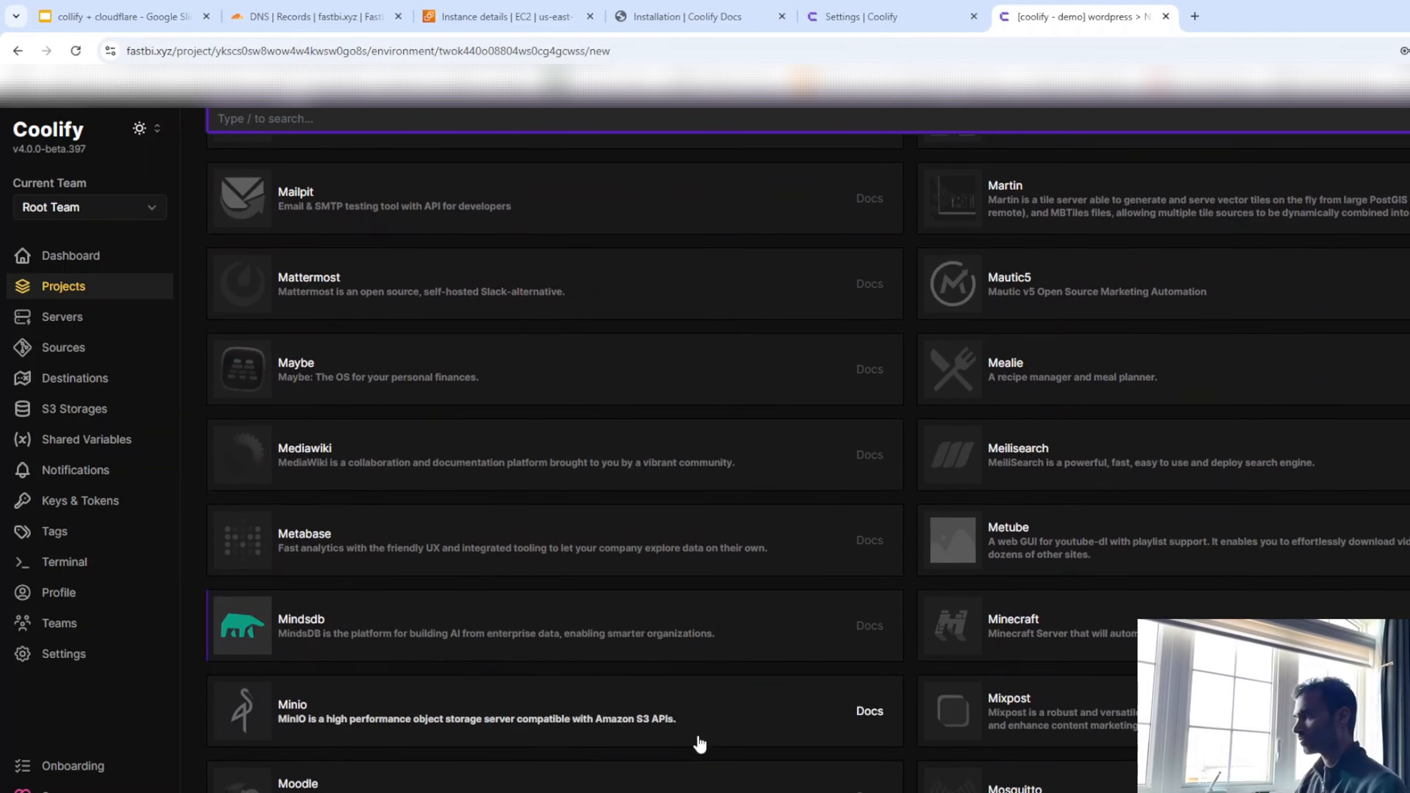
pyautogui.scroll(-1, 699, 744)
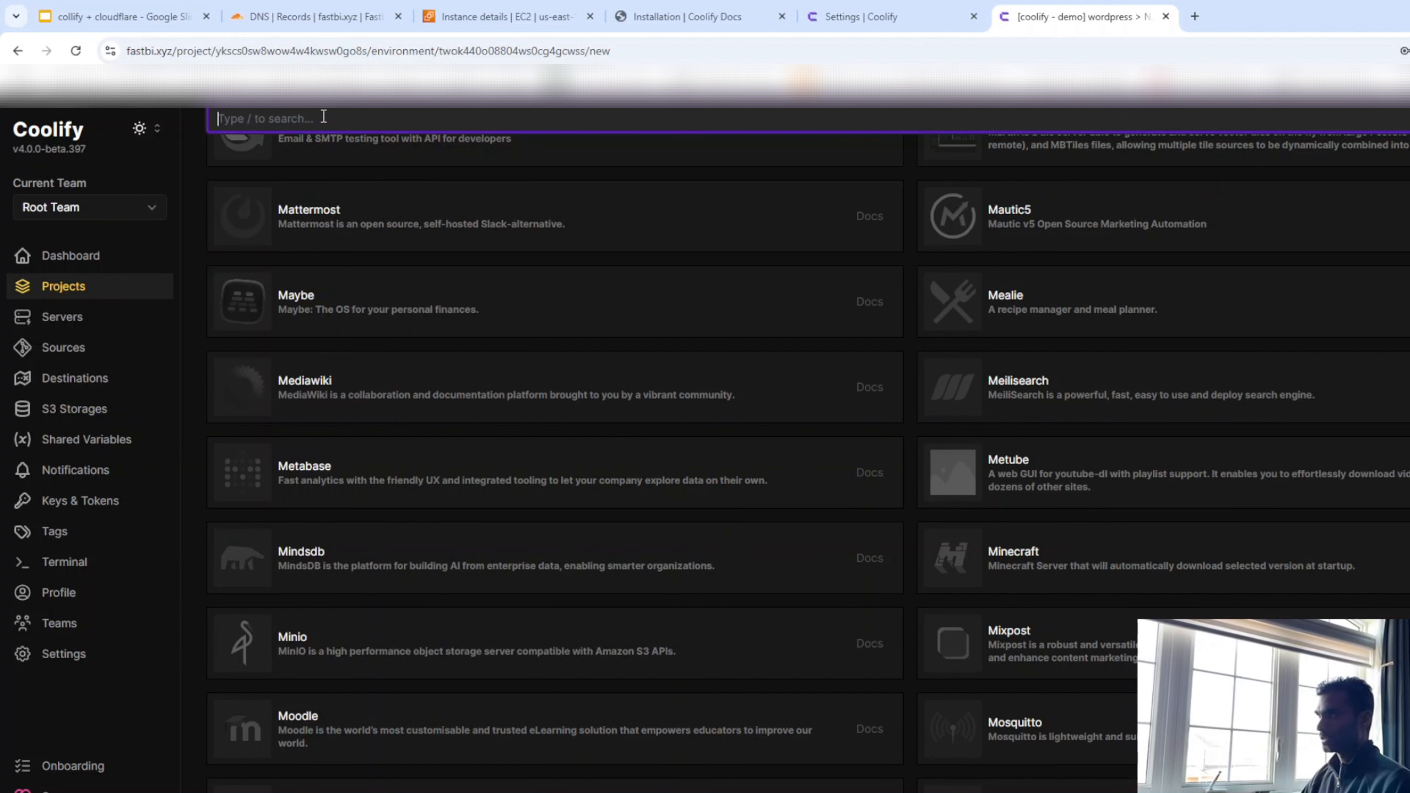
# Search the resource catalogue for wordpress and add the Wordpress With Mariadb service.
pyautogui.write('wor')
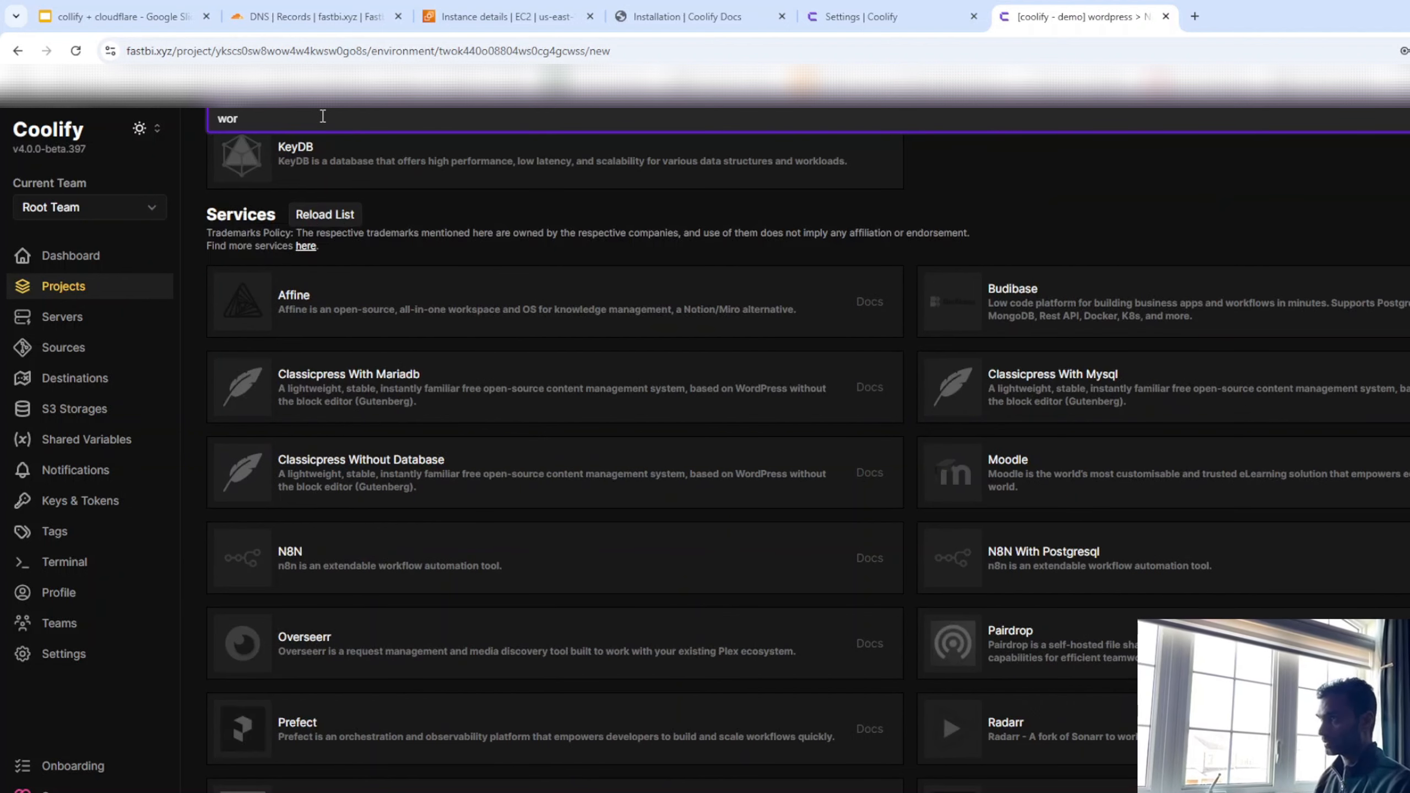
pyautogui.write('dpress')
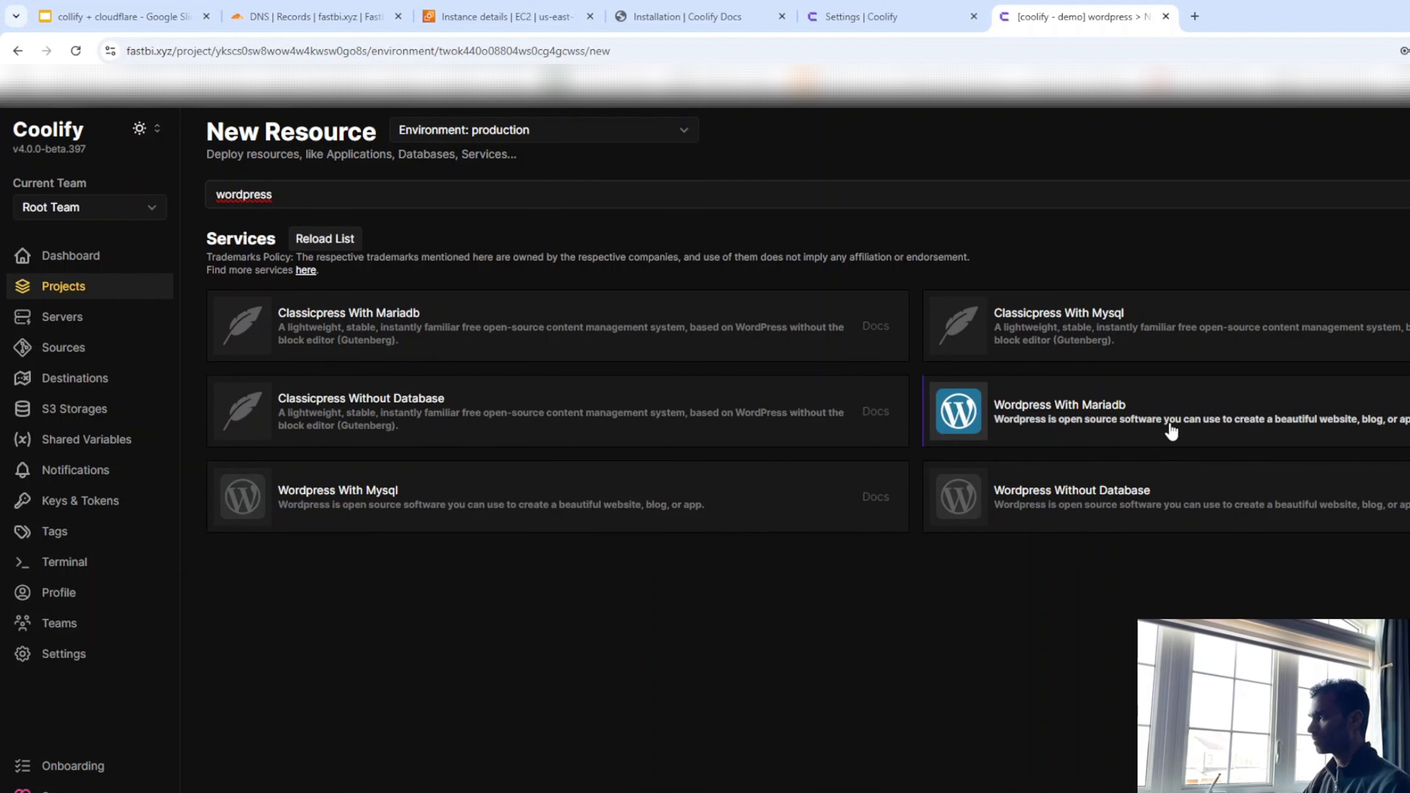
pyautogui.click(1118, 416)
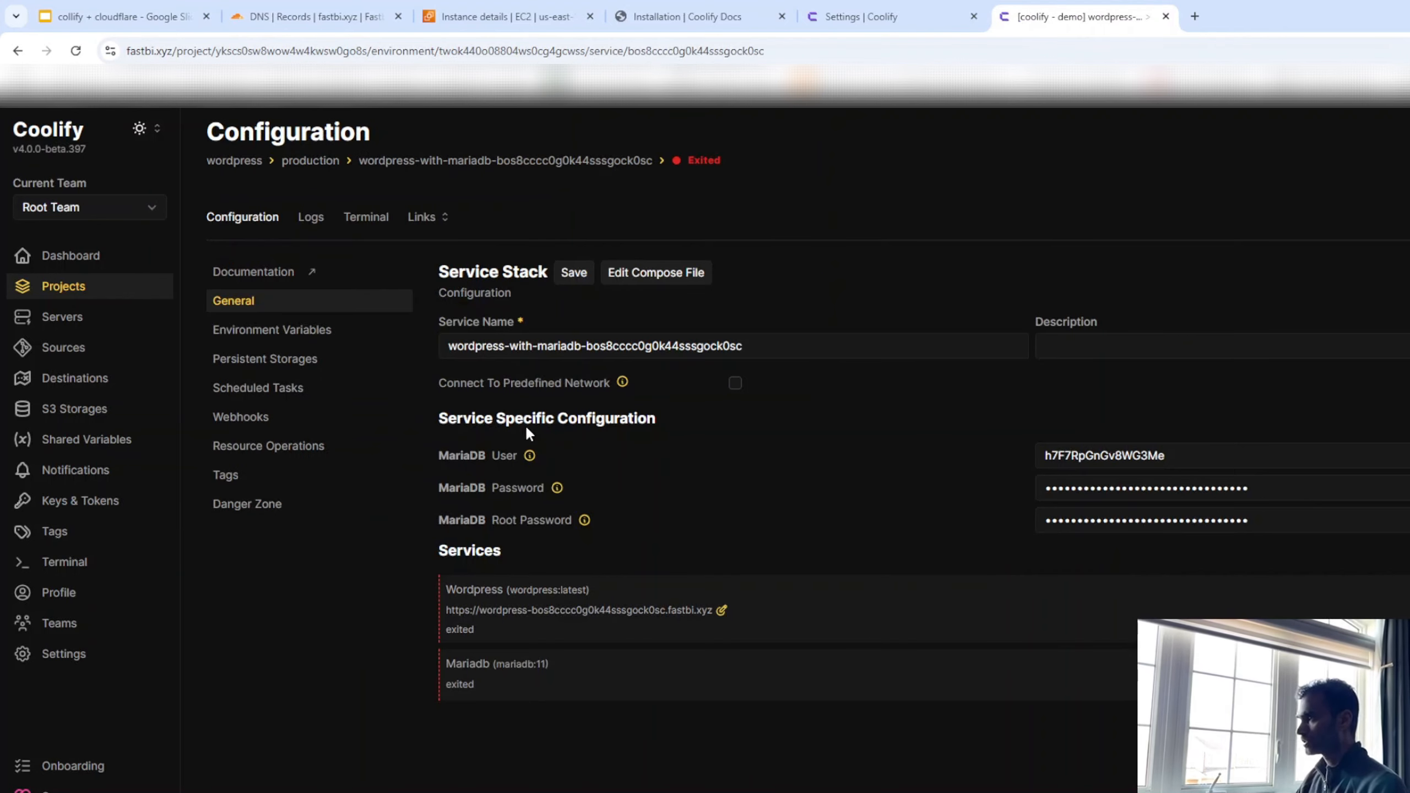
pyautogui.click(720, 609)
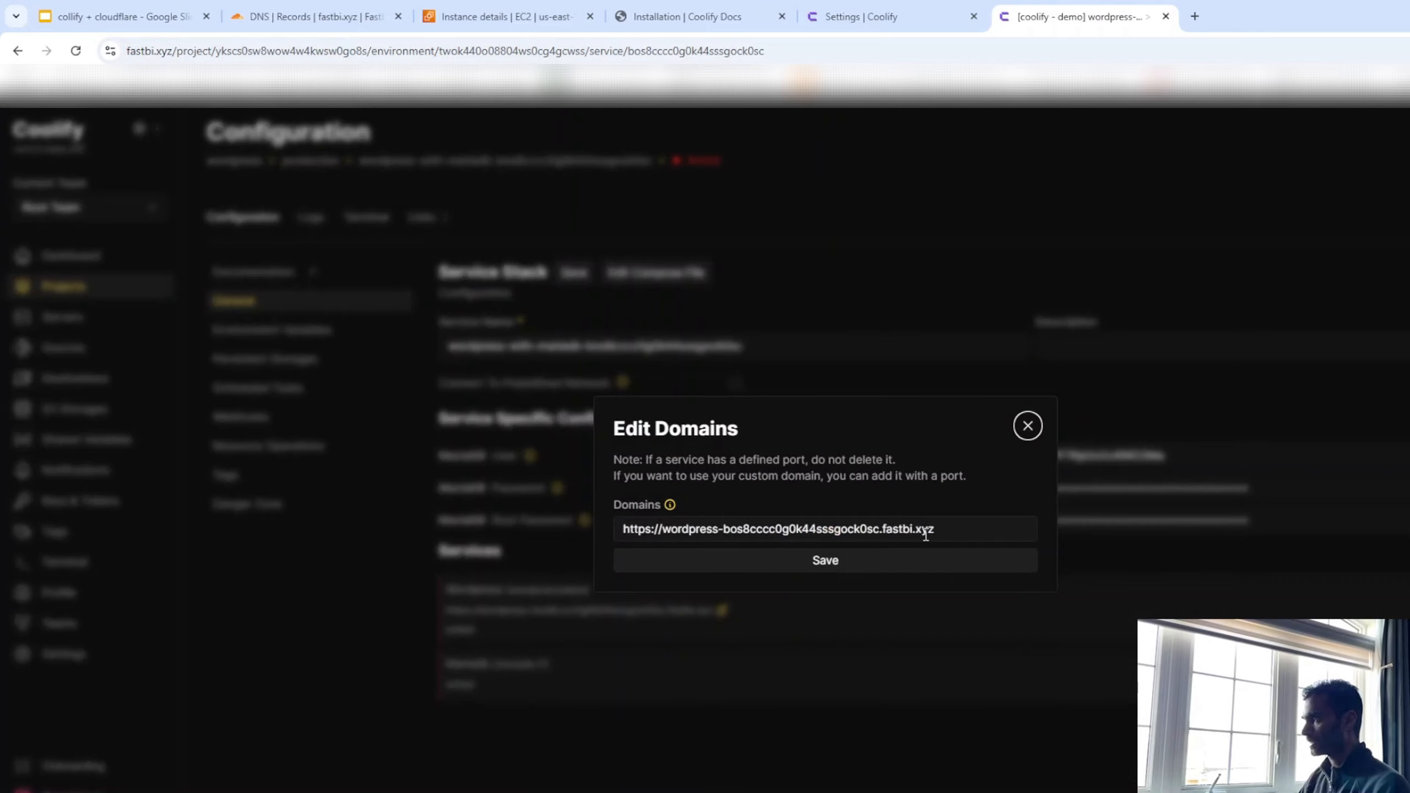
pyautogui.click(880, 531)
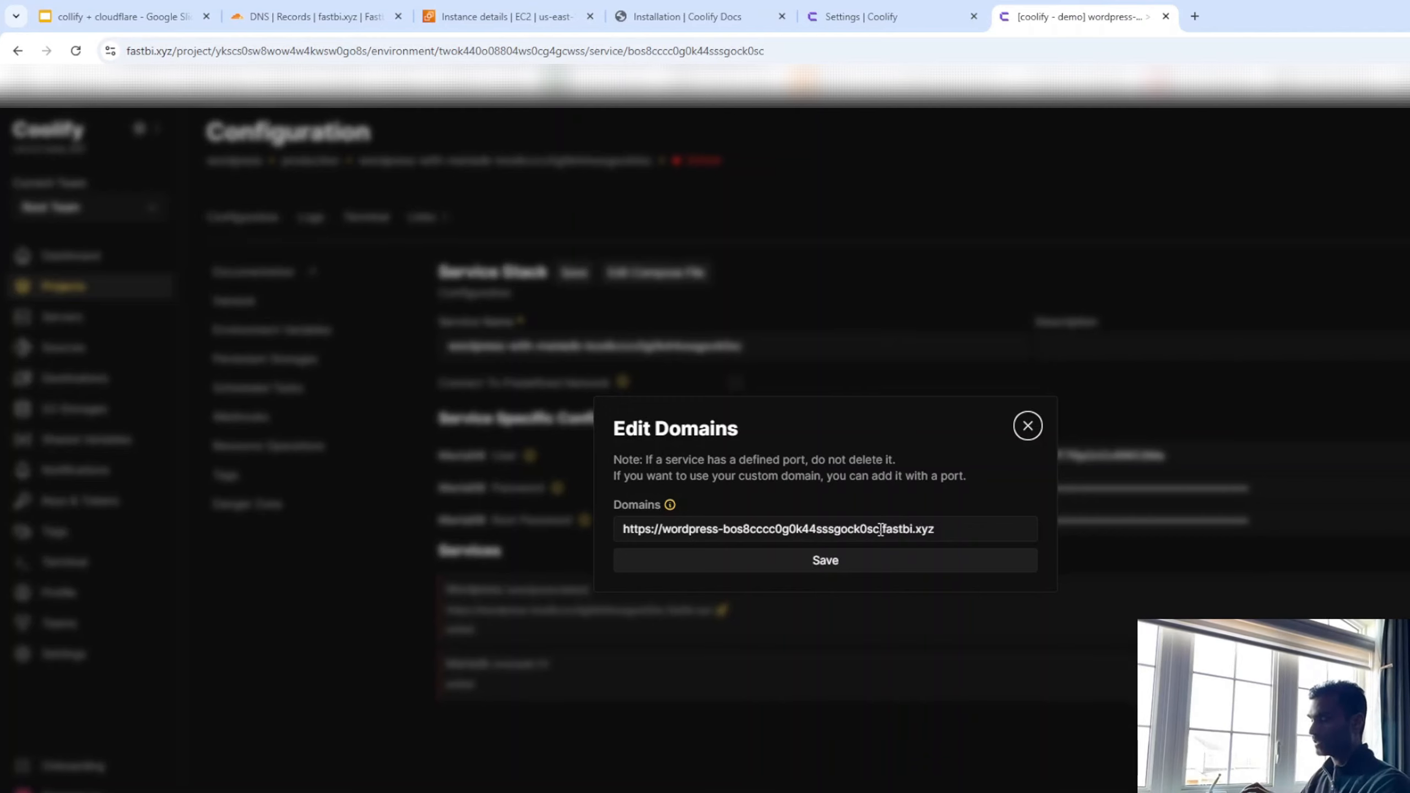
pyautogui.moveTo(880, 530); pyautogui.dragTo(720, 528)
pyautogui.press('BackSpace')
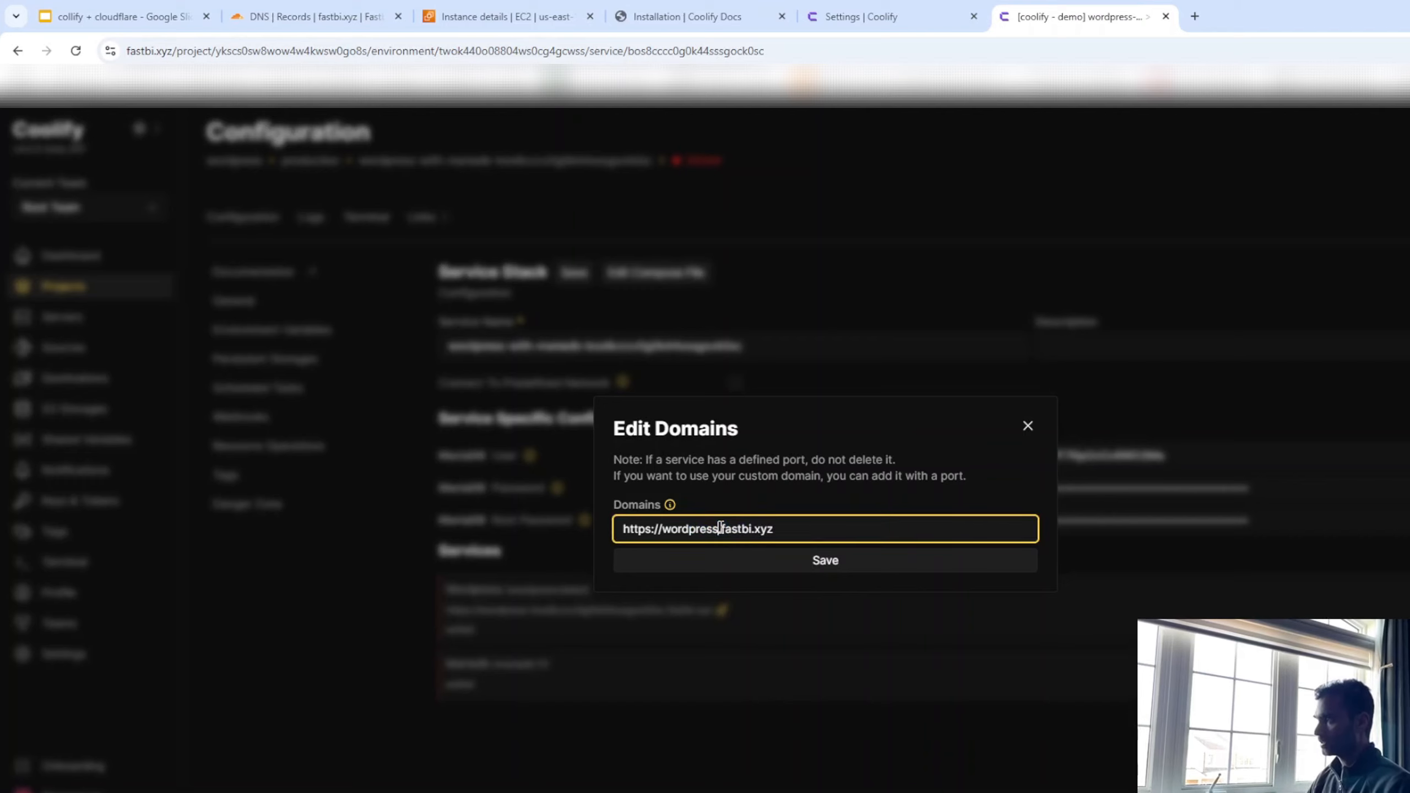
pyautogui.click(848, 576)
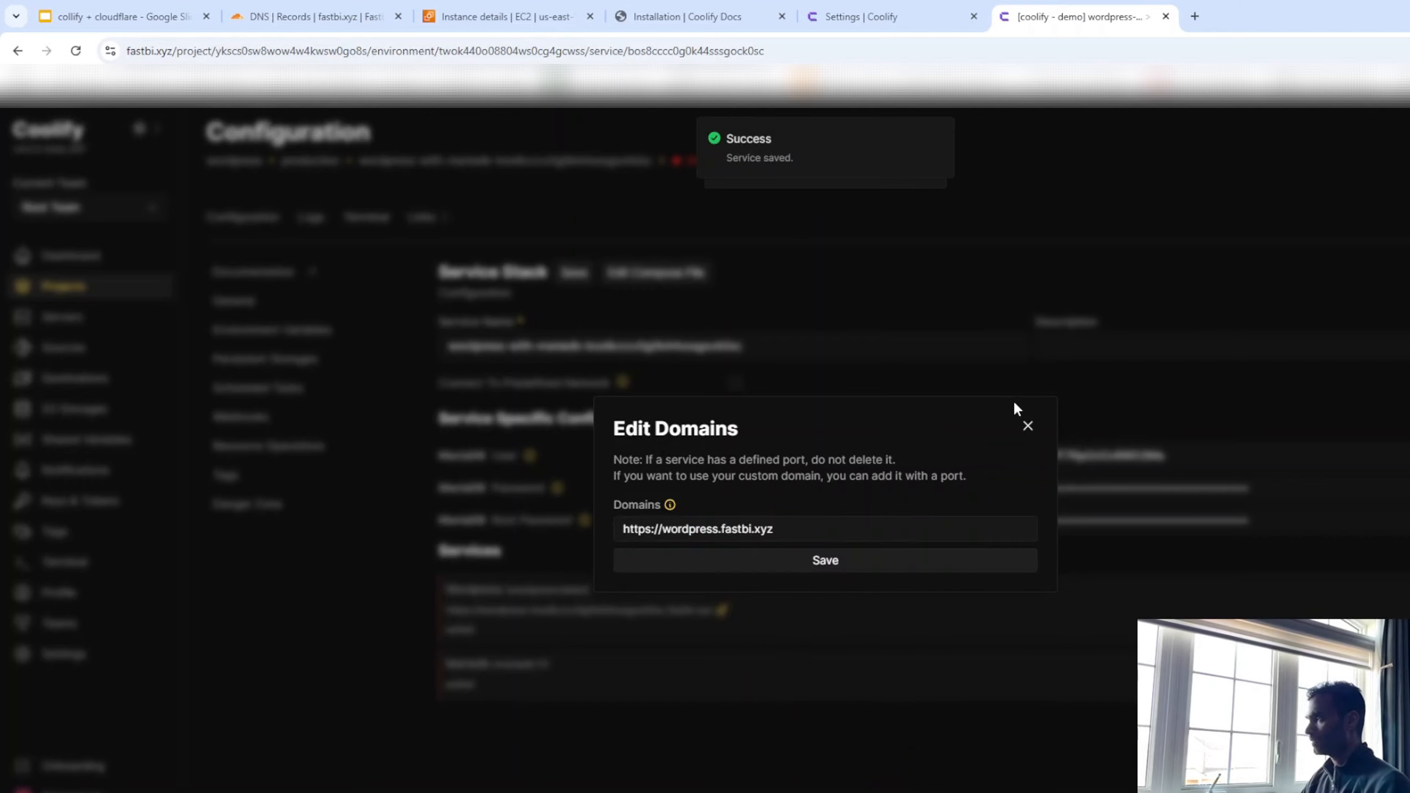
pyautogui.click(1027, 428)
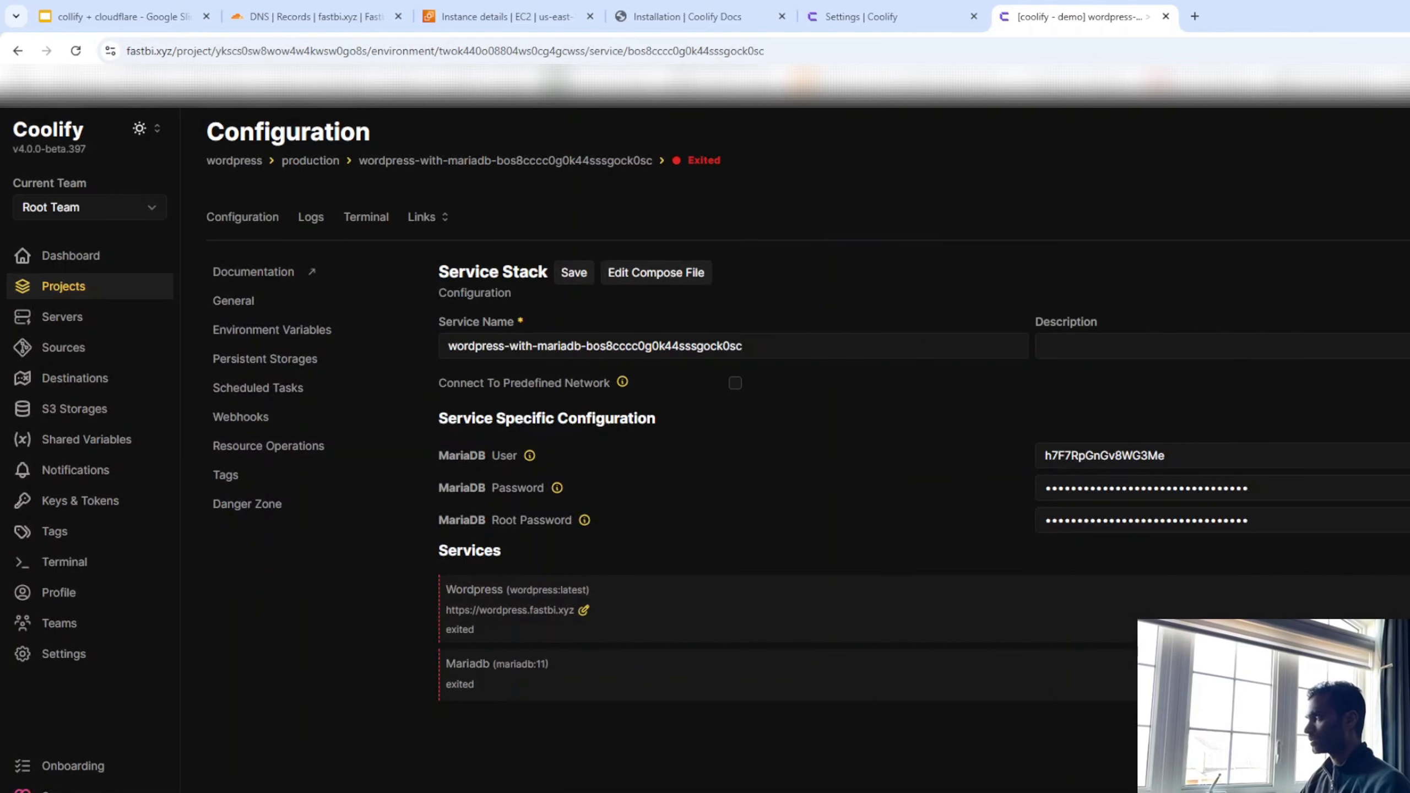
pyautogui.click(1405, 217)
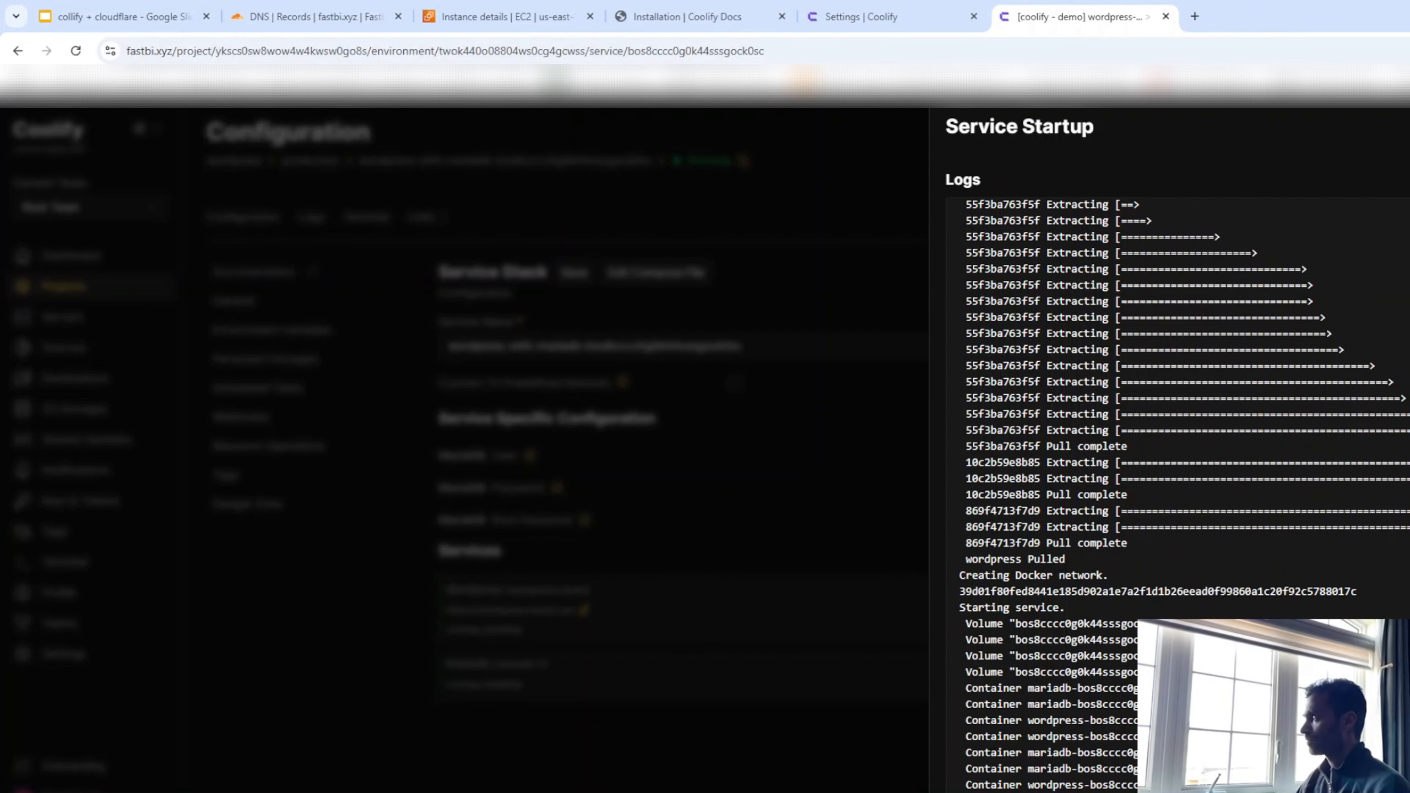
# Refresh the deployed service's status and check whether wordpress.fastbi.xyz loads in a new browser tab.
pyautogui.click(875, 299)
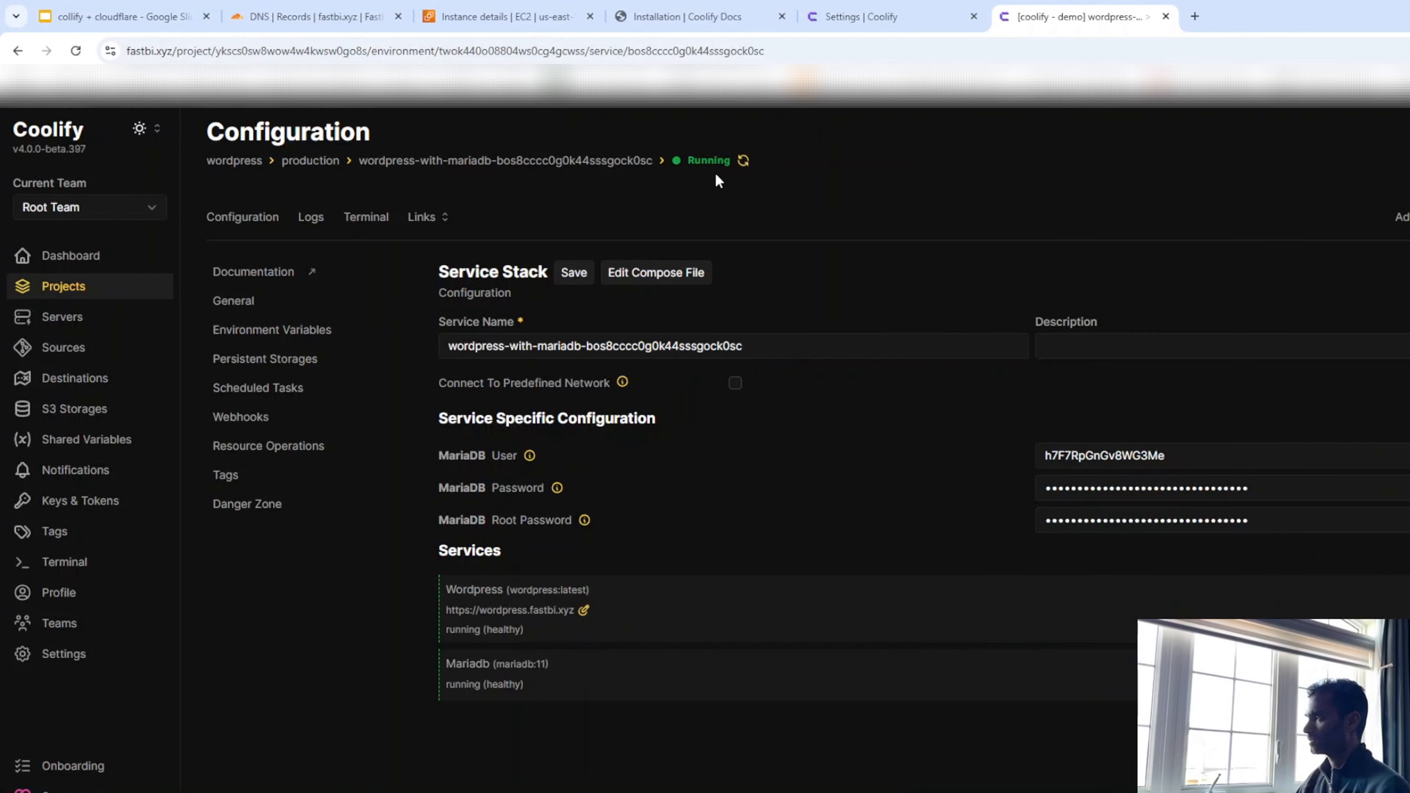
pyautogui.click(743, 160)
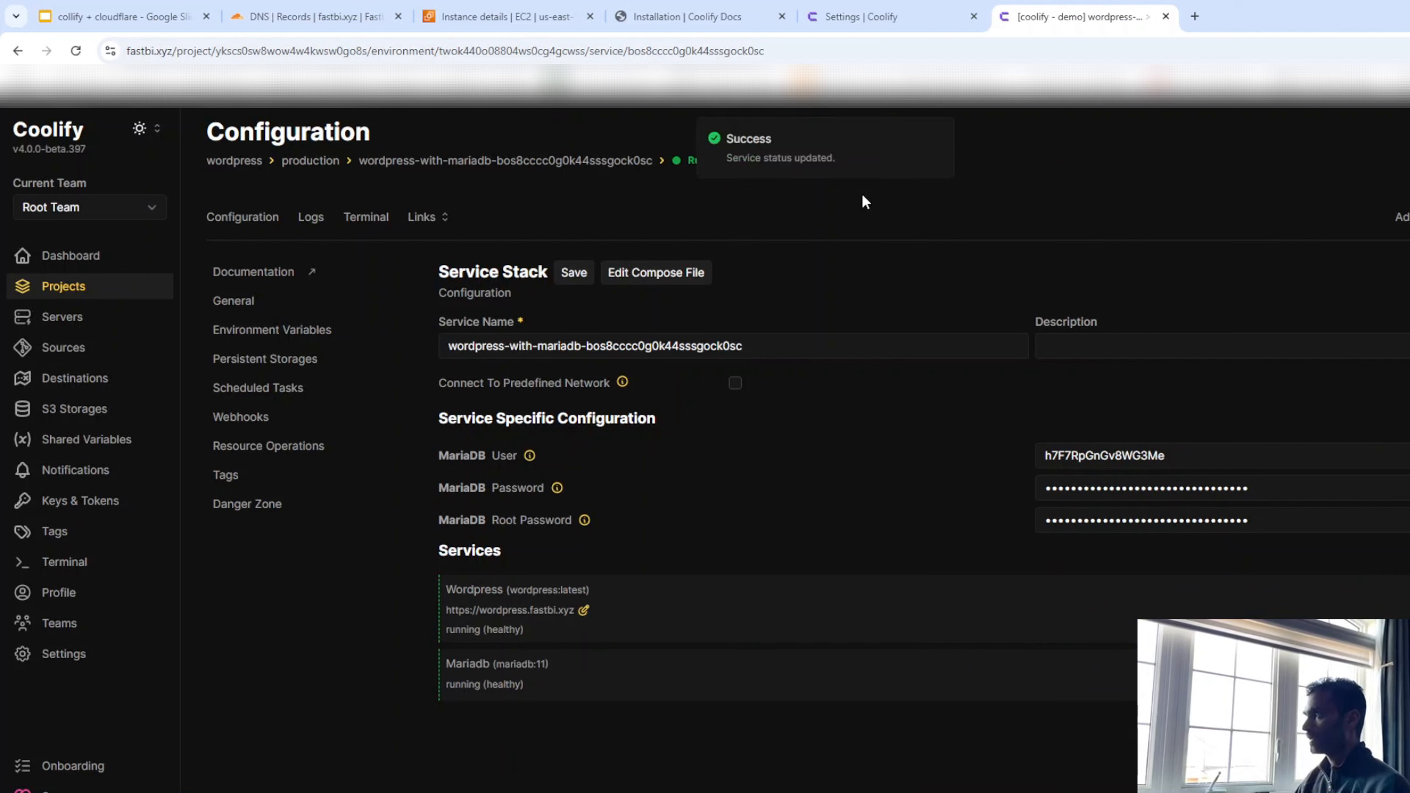
pyautogui.click(1194, 17)
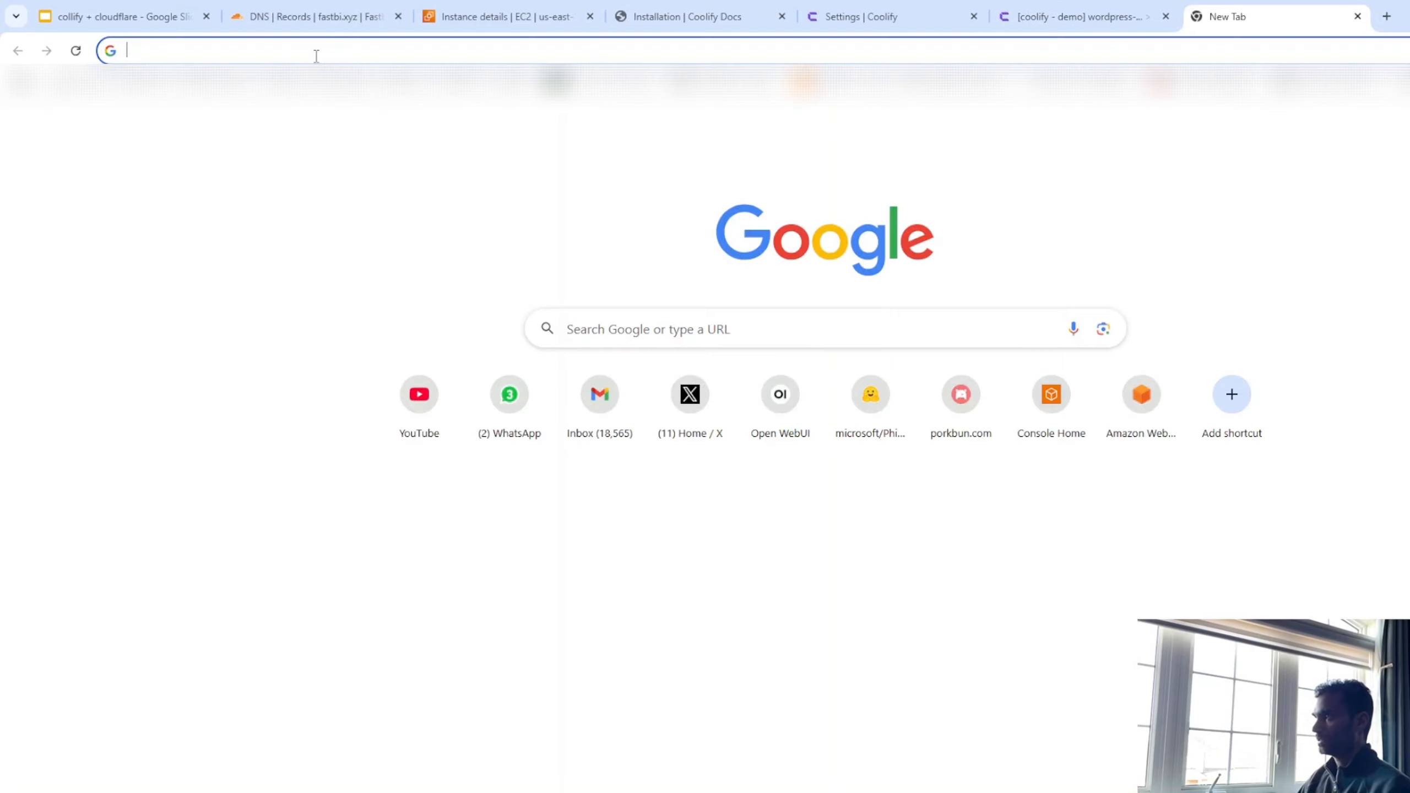
pyautogui.write('wordpre')
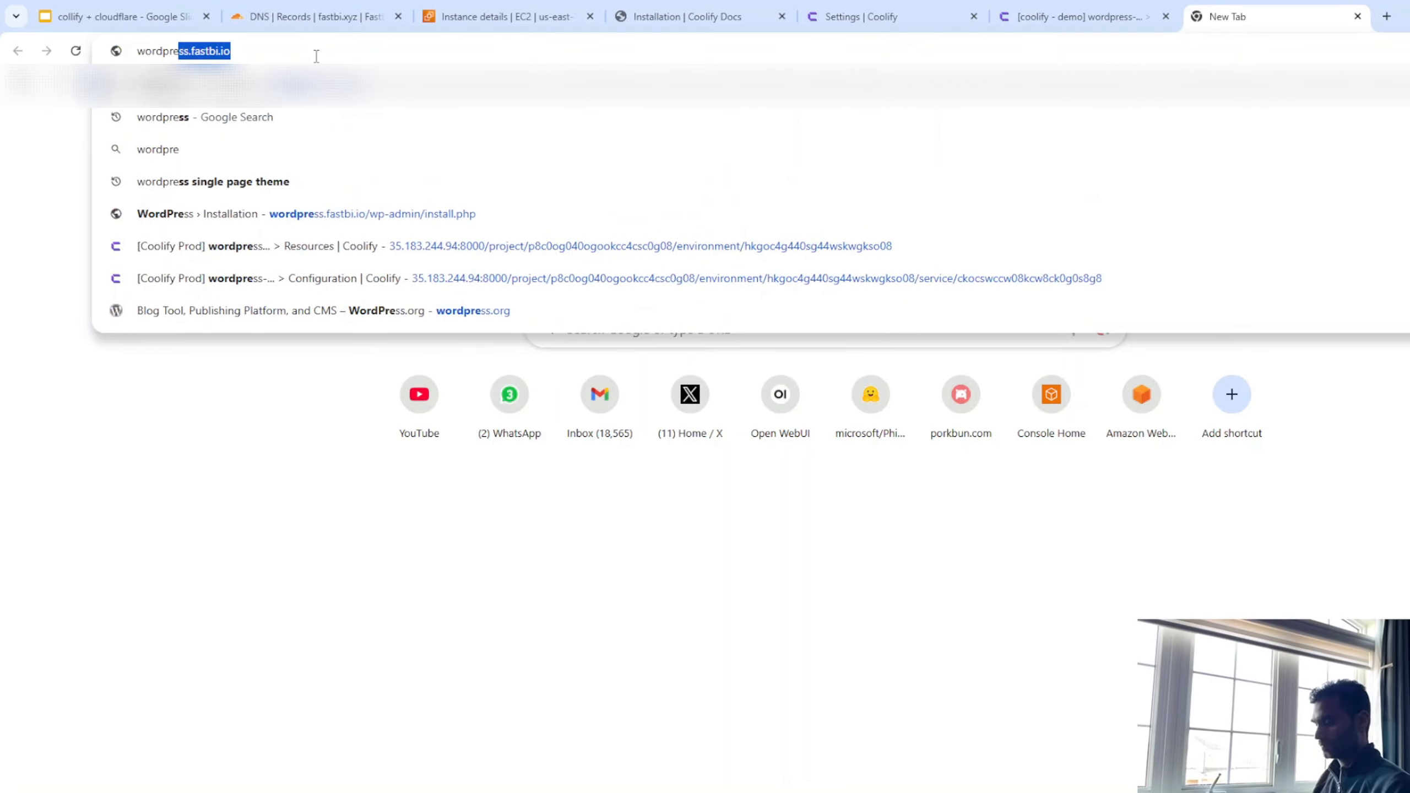
pyautogui.write('ss.fastbi')
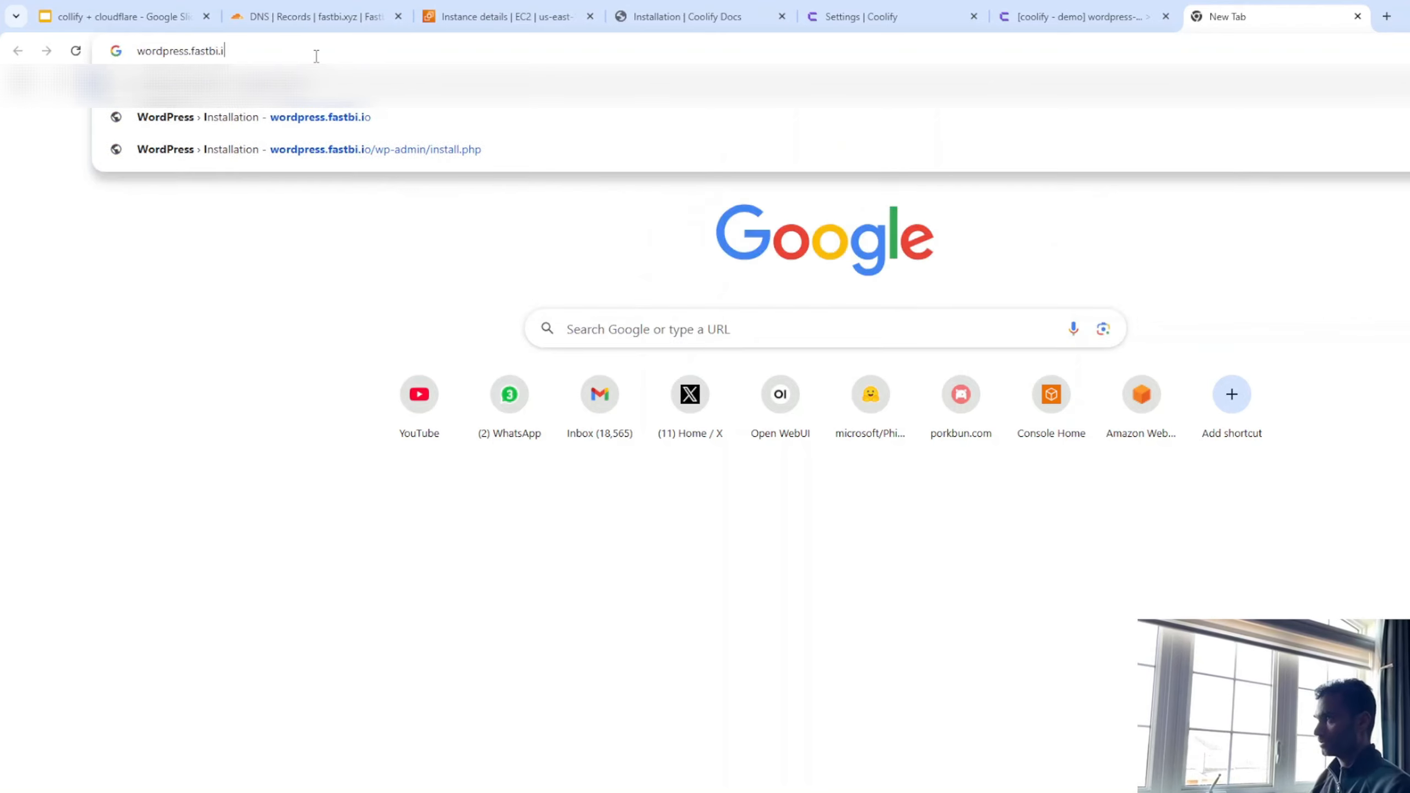
pyautogui.write('.xyz')
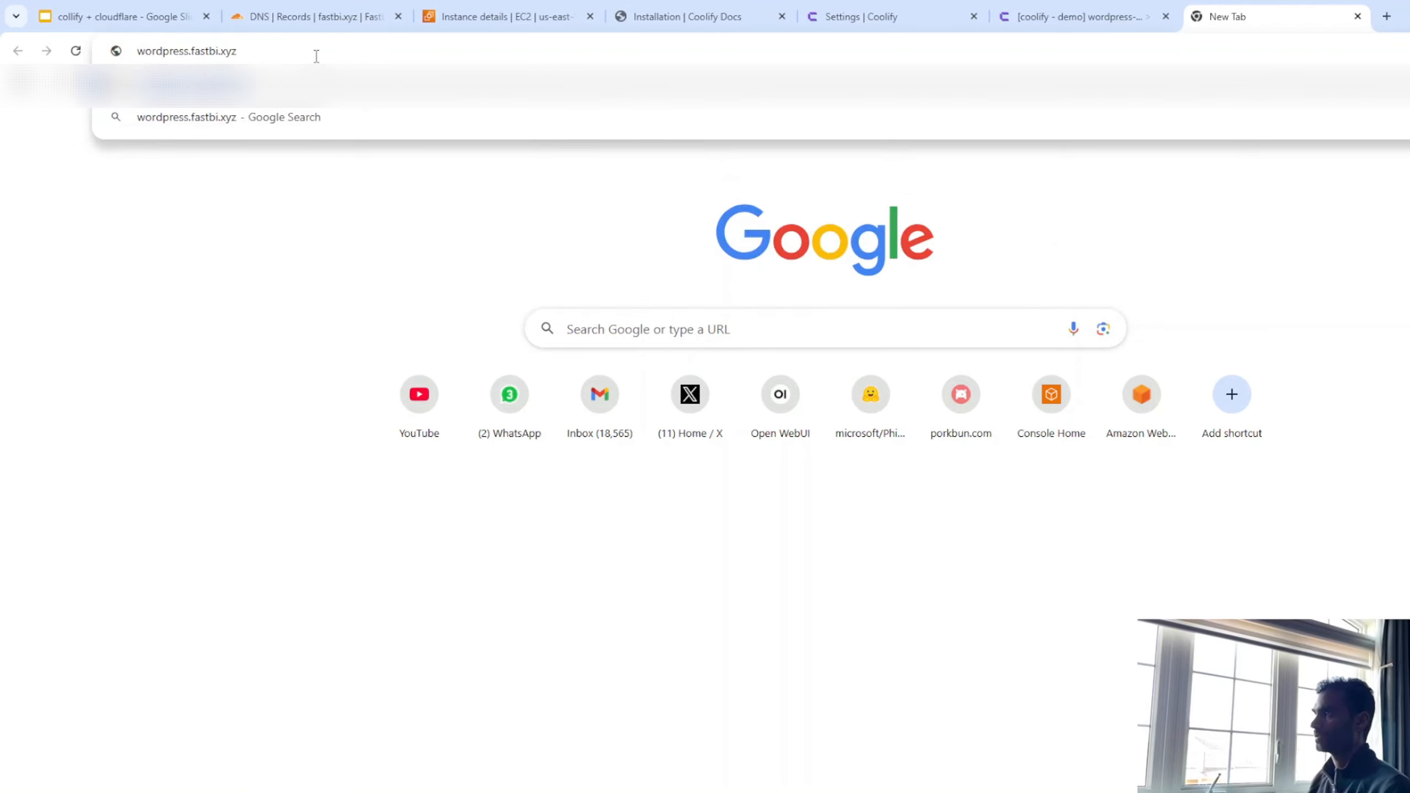
pyautogui.press('Return')
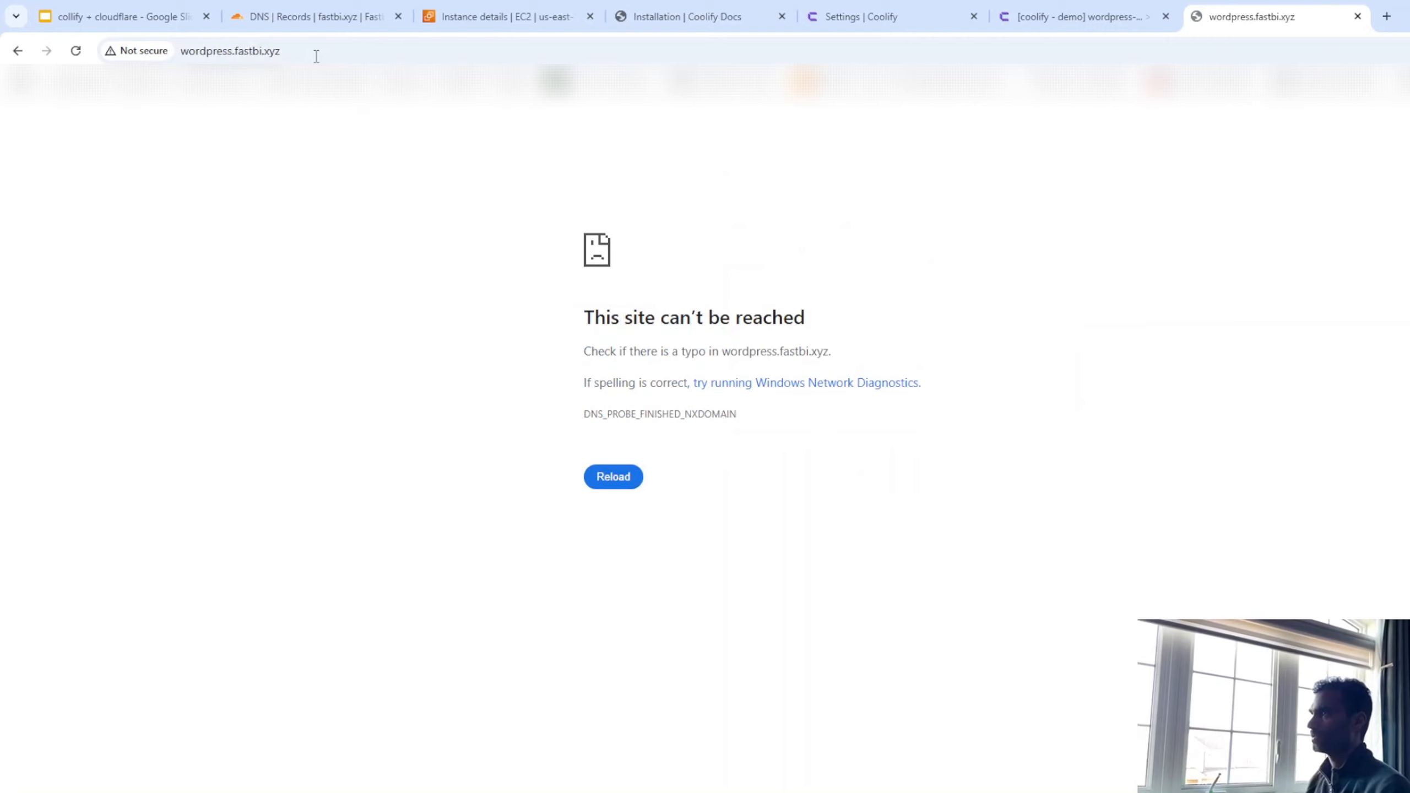
pyautogui.click(625, 488)
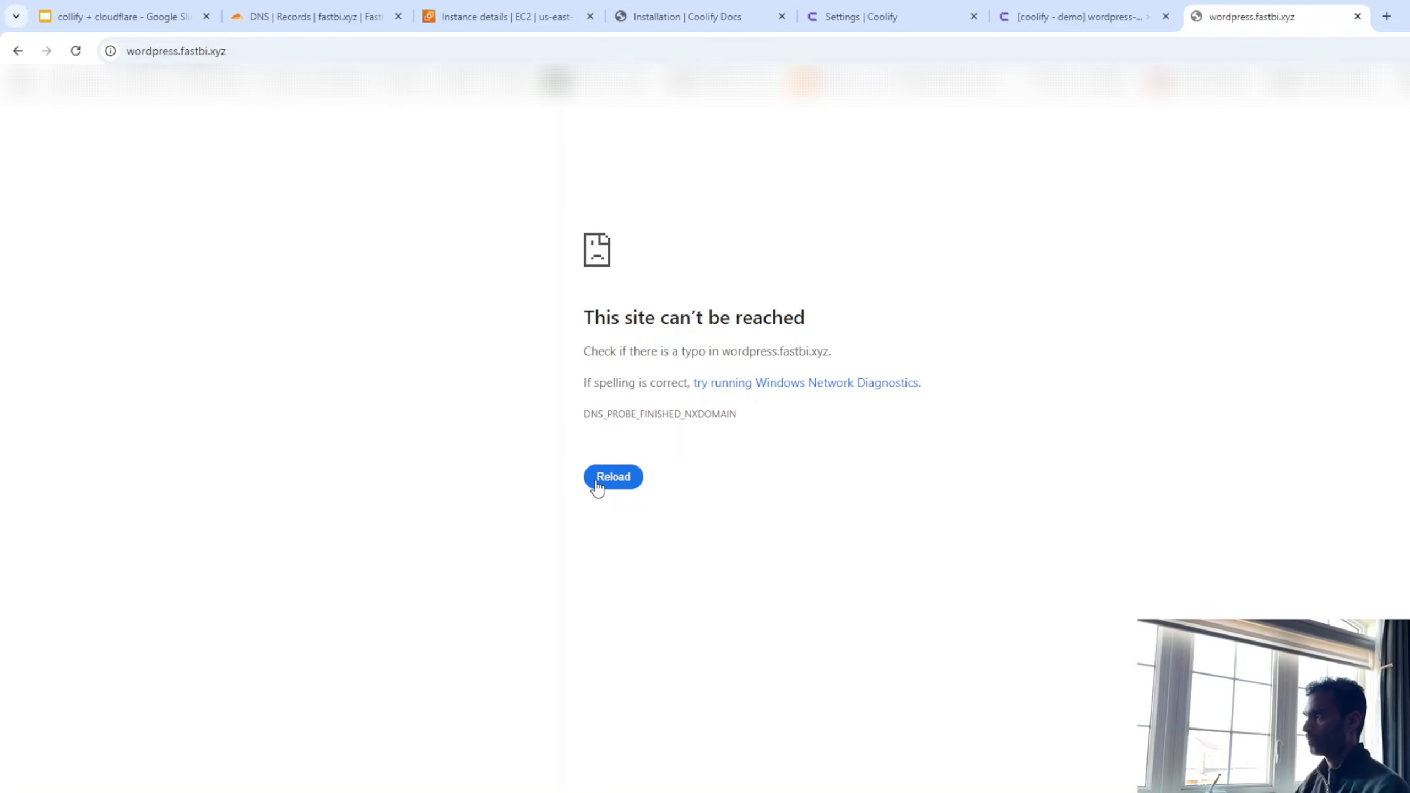
# In Cloudflare, add a proxied A record named wordpress pointing to 98.82.173.131 for fastbi.xyz.
pyautogui.click(359, 25)
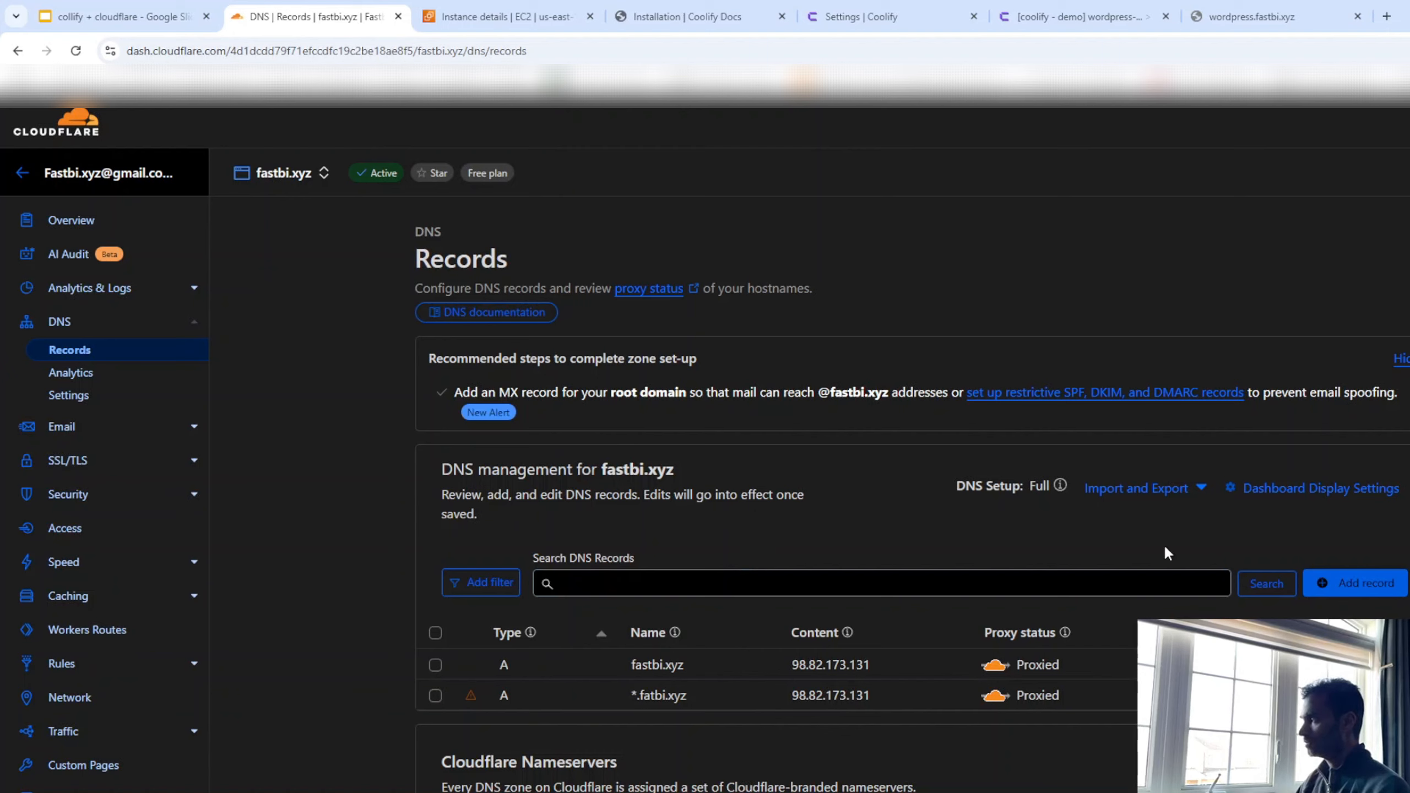
pyautogui.click(648, 583)
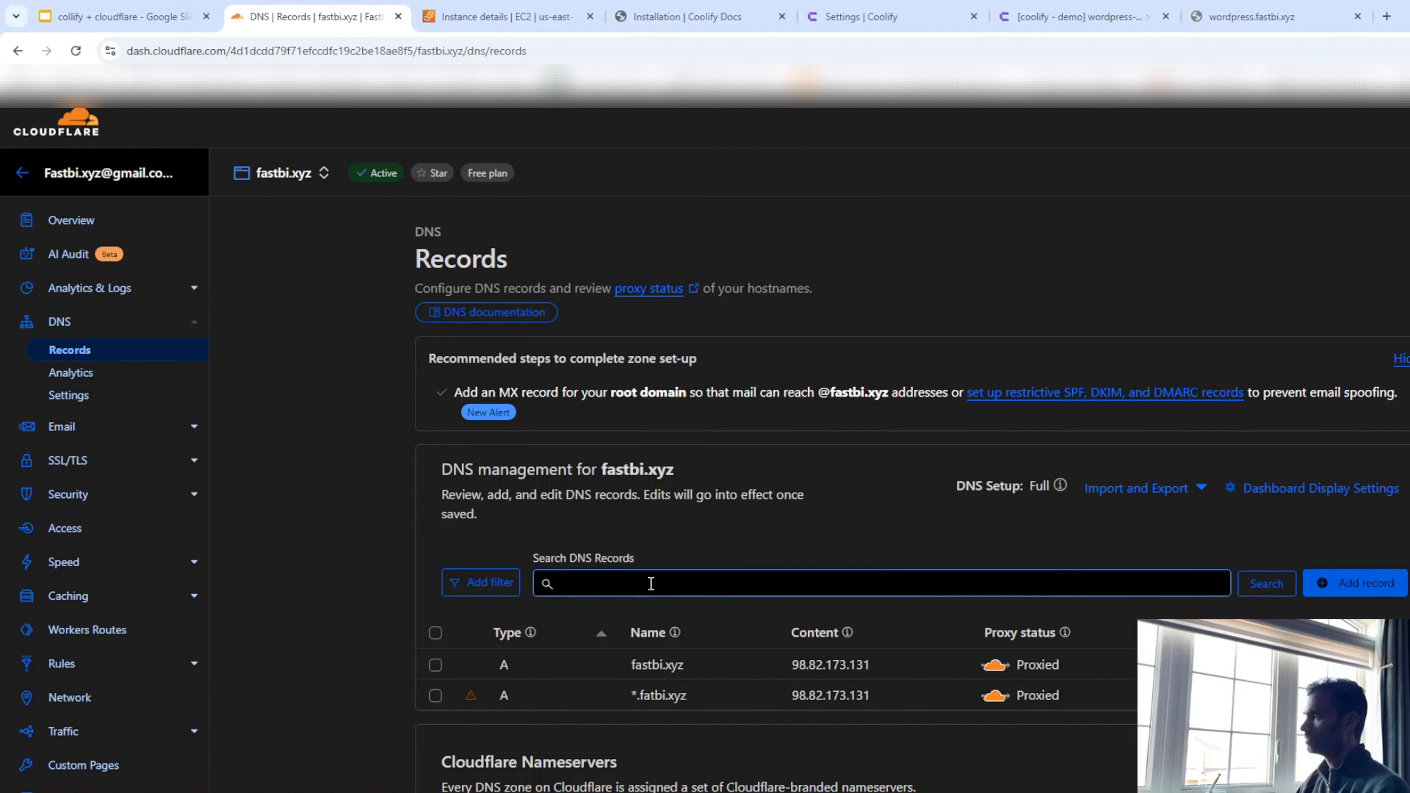
pyautogui.click(1353, 585)
pyautogui.click(613, 703)
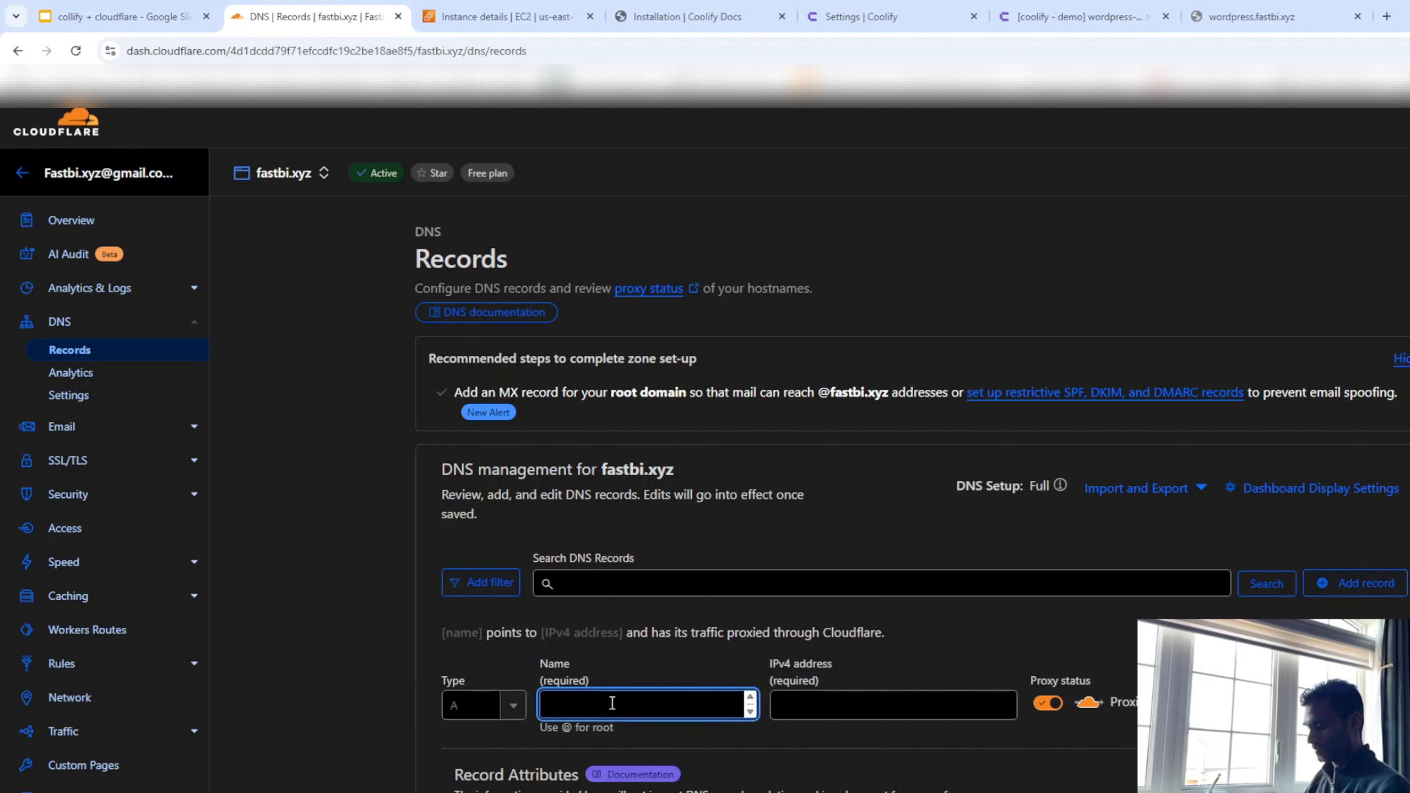
pyautogui.write('wordpress')
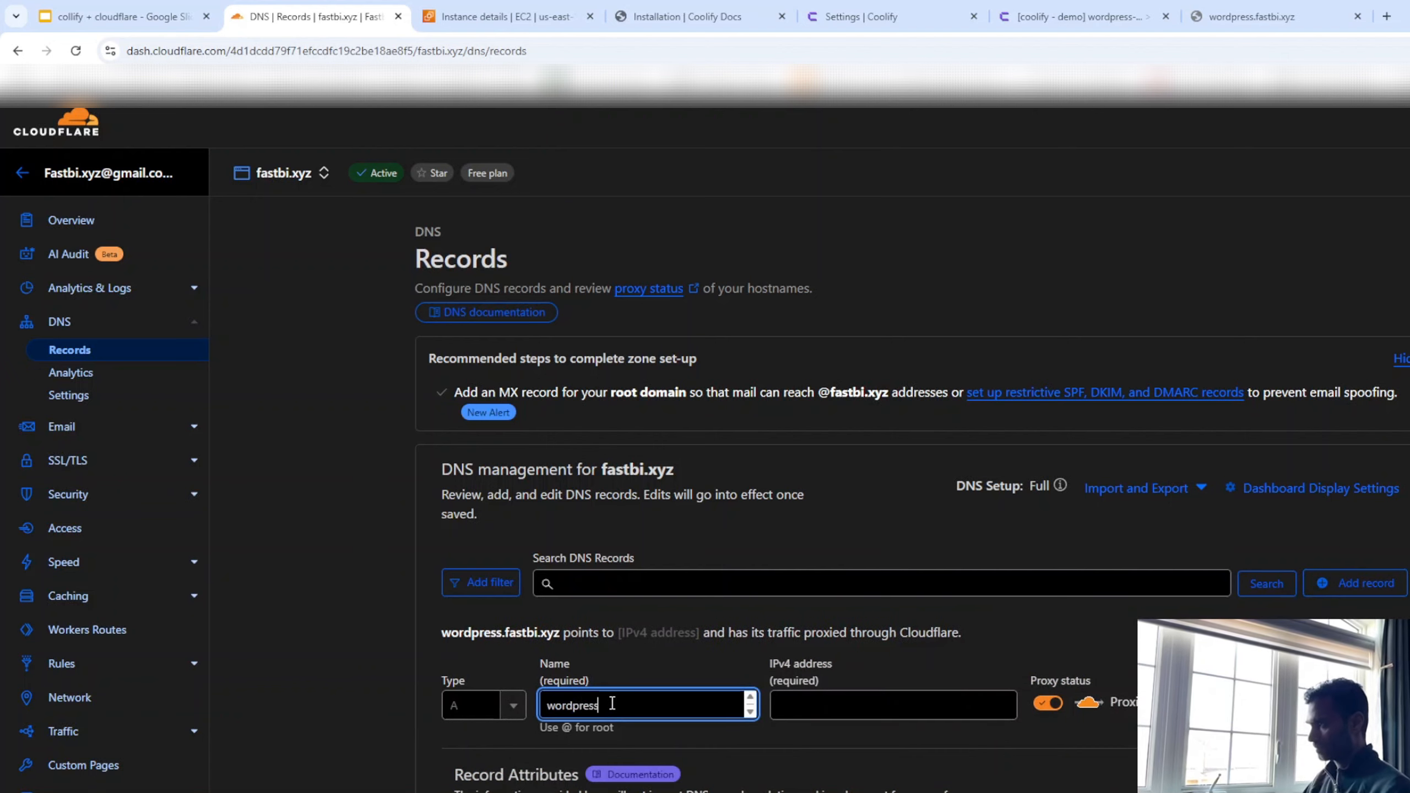
pyautogui.click(826, 704)
pyautogui.scroll(-3, 828, 706)
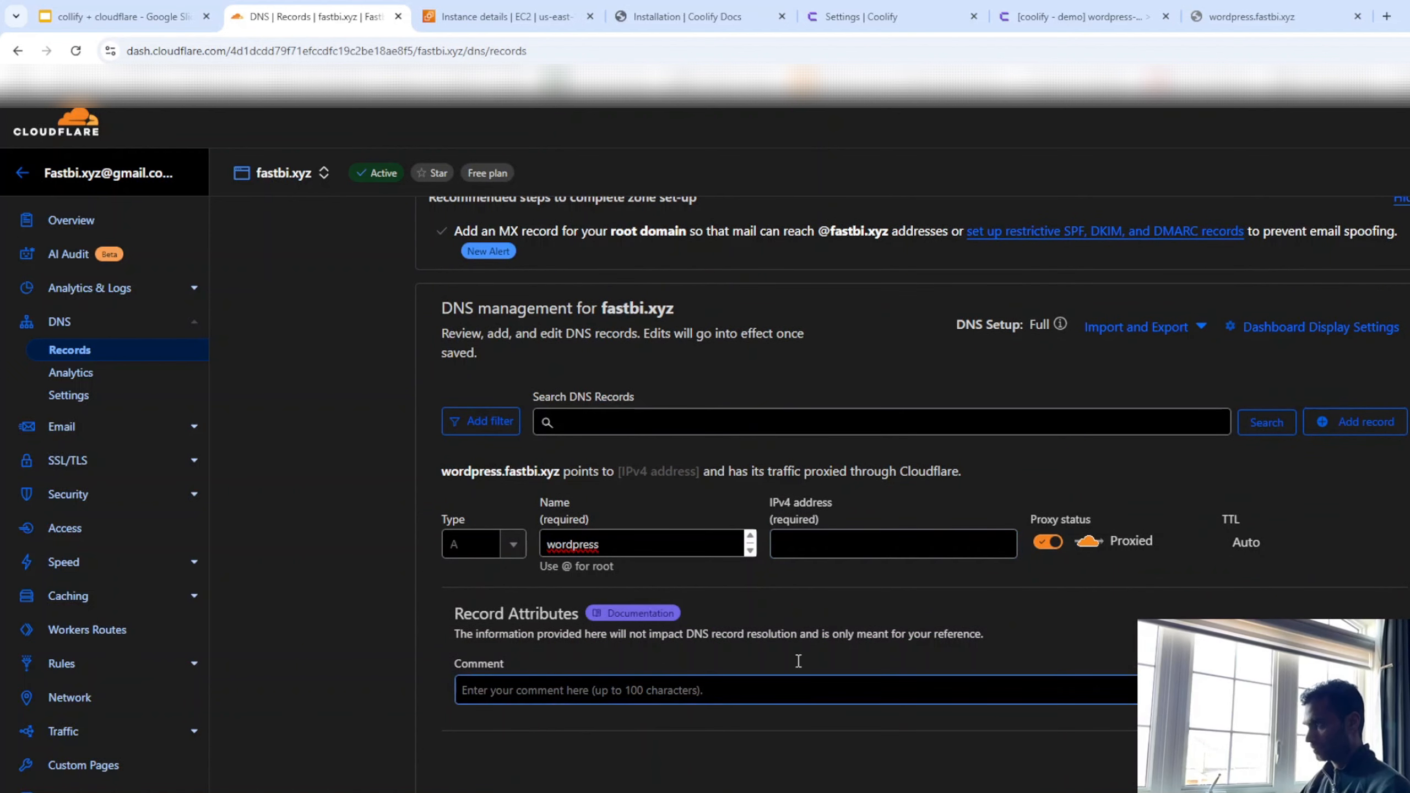
pyautogui.click(836, 539)
pyautogui.write('98.82.173.131')
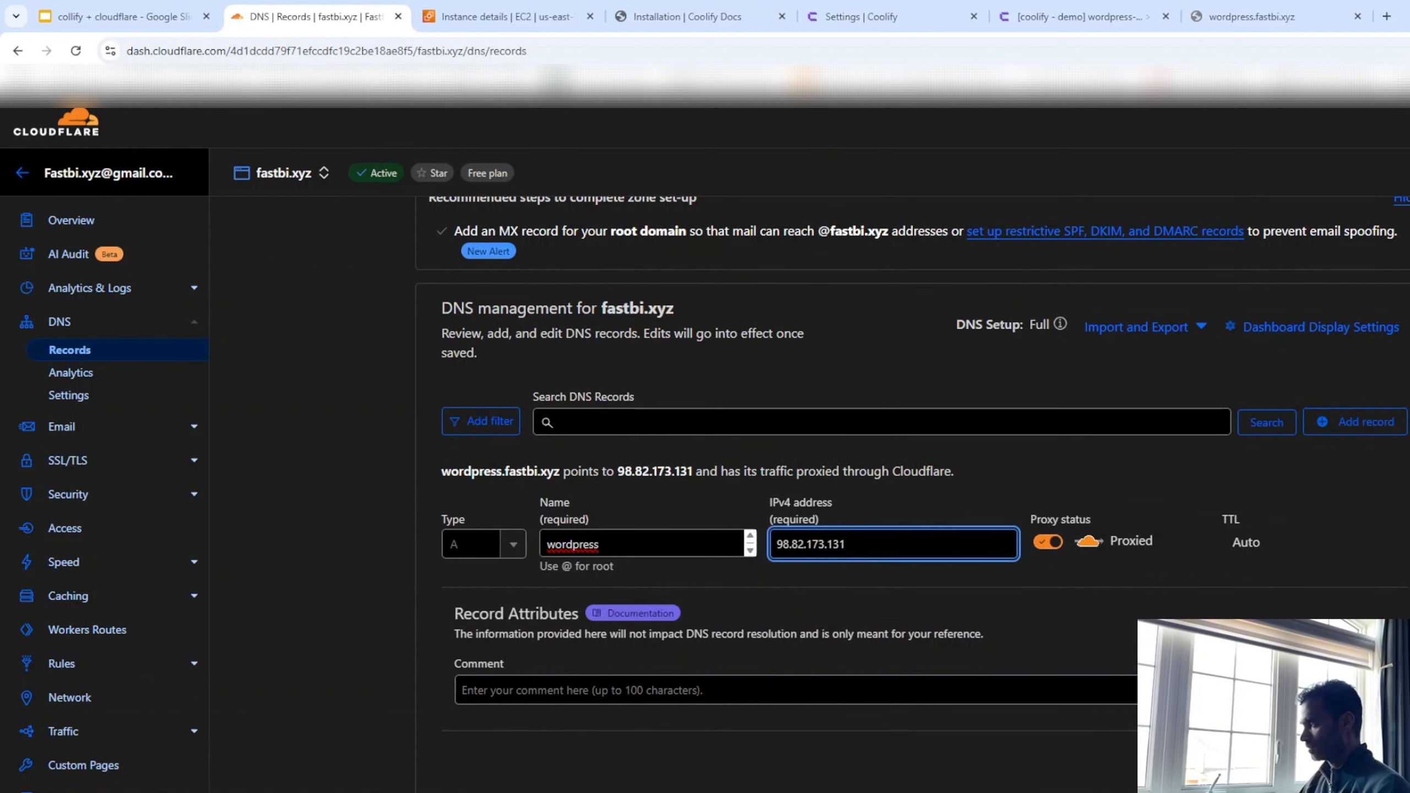
pyautogui.press('Return')
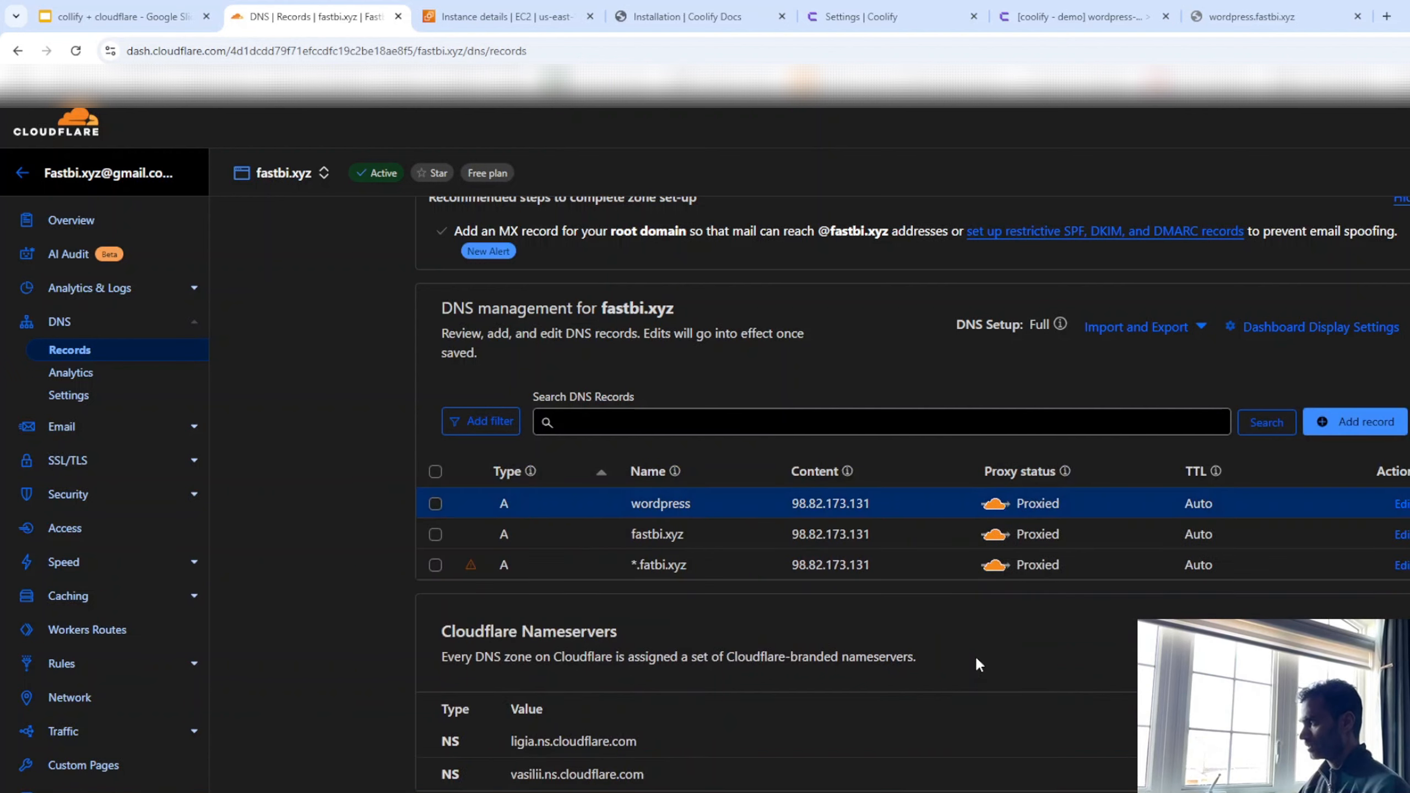
pyautogui.click(1268, 8)
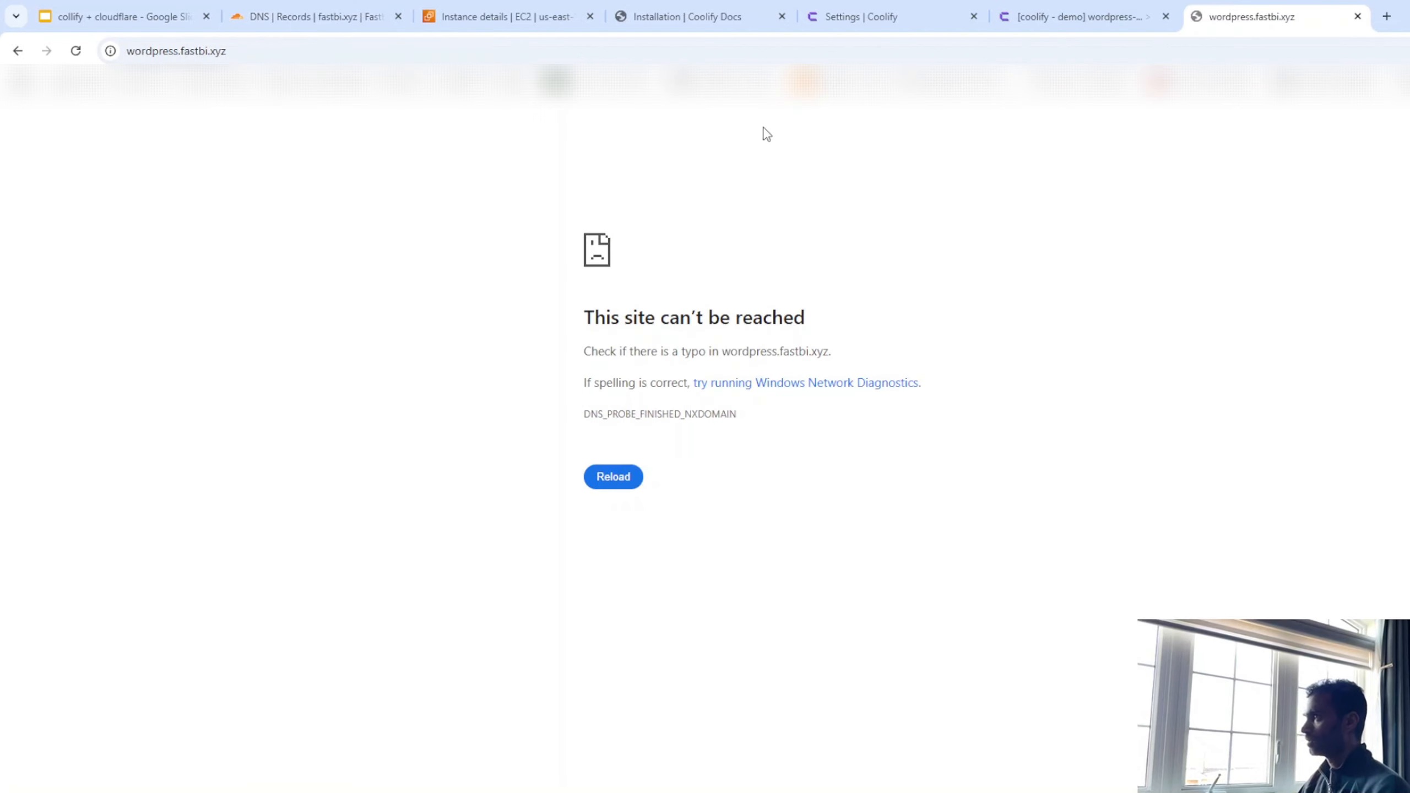
pyautogui.click(76, 50)
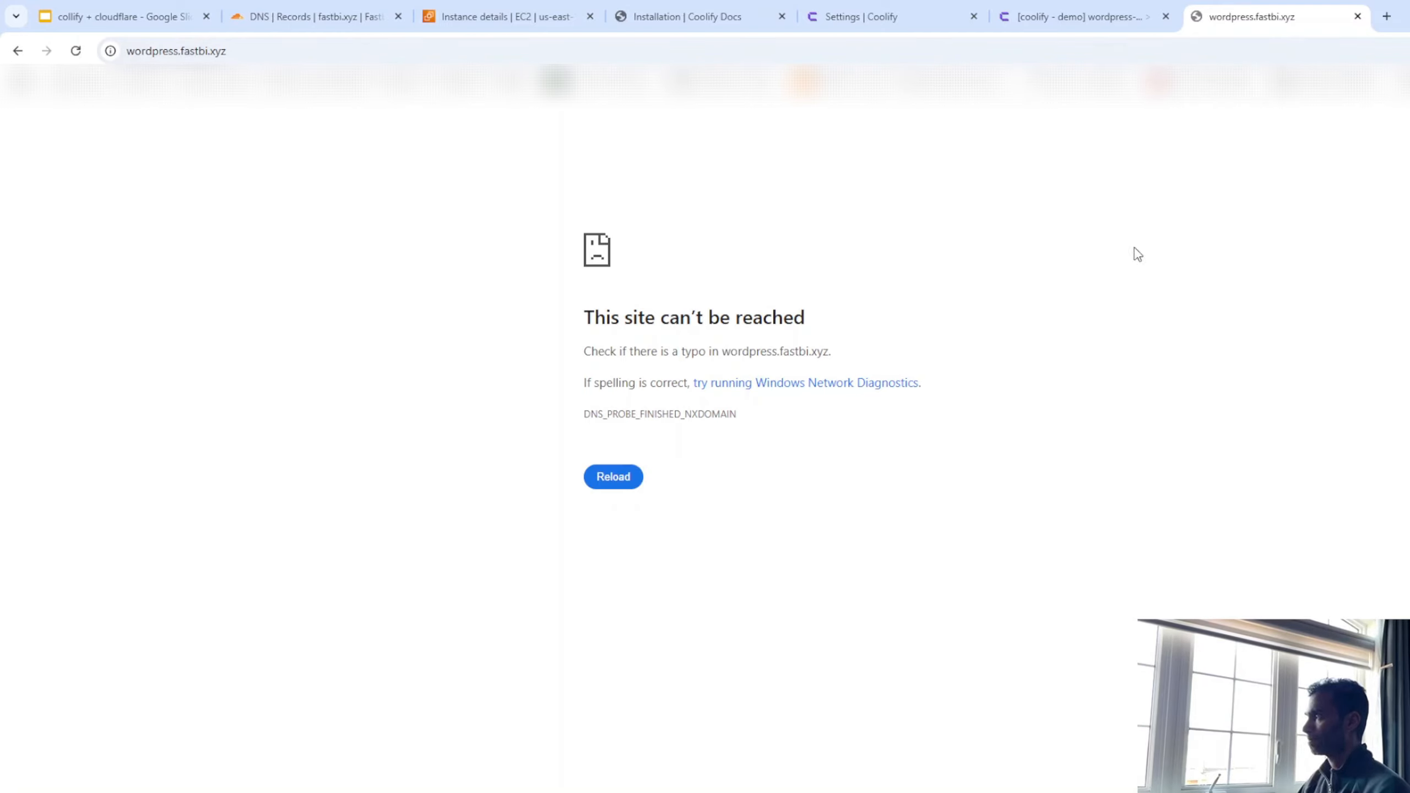
pyautogui.click(1358, 16)
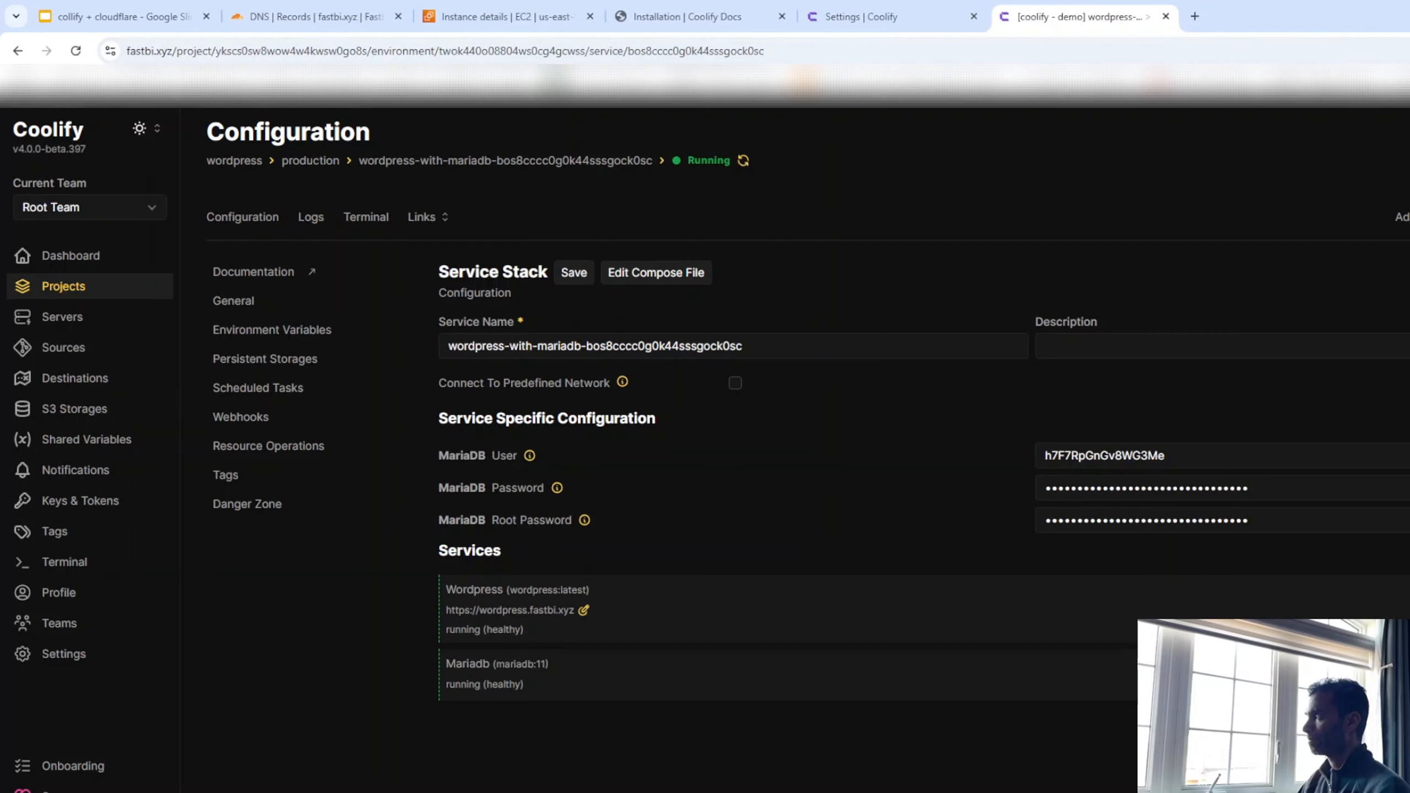
pyautogui.click(1197, 17)
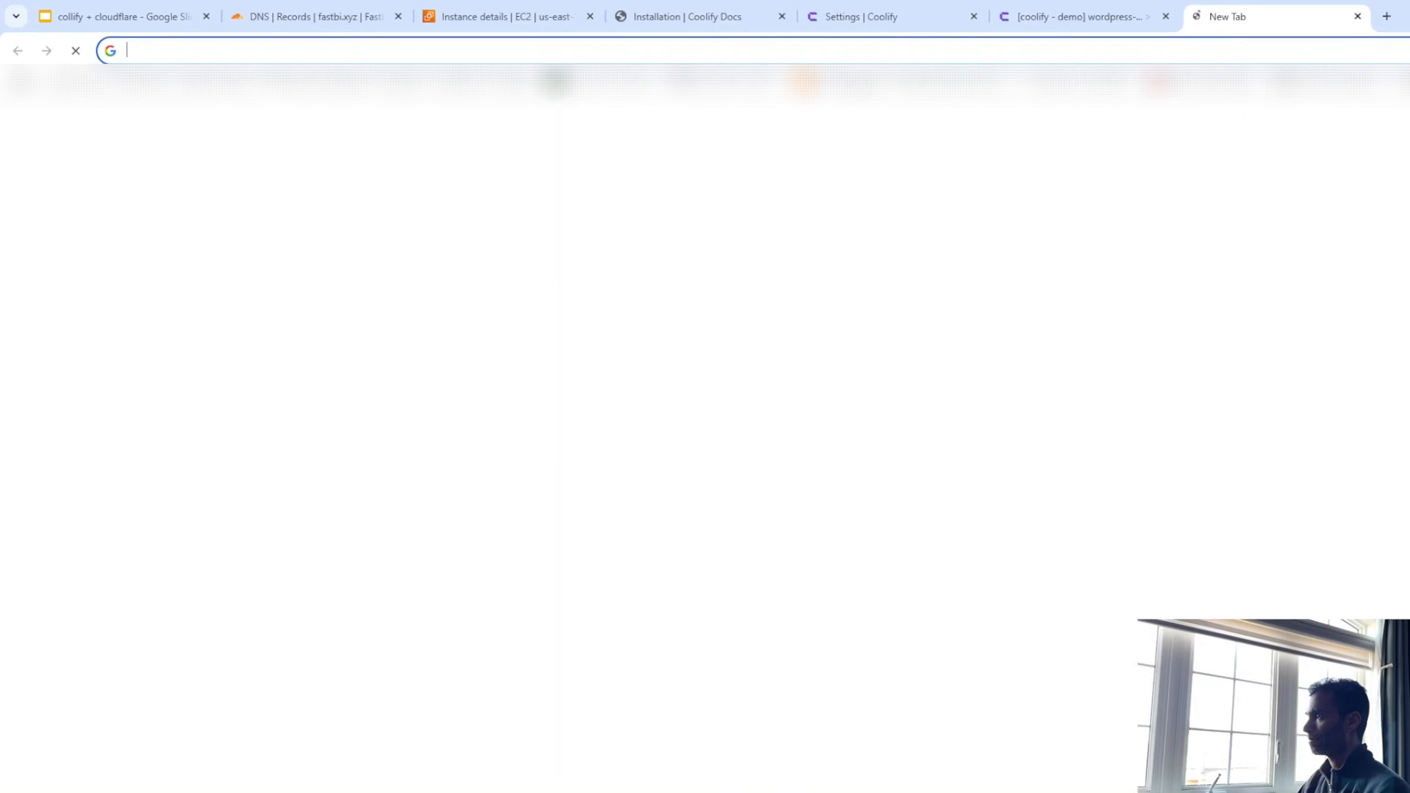
pyautogui.click(1049, 16)
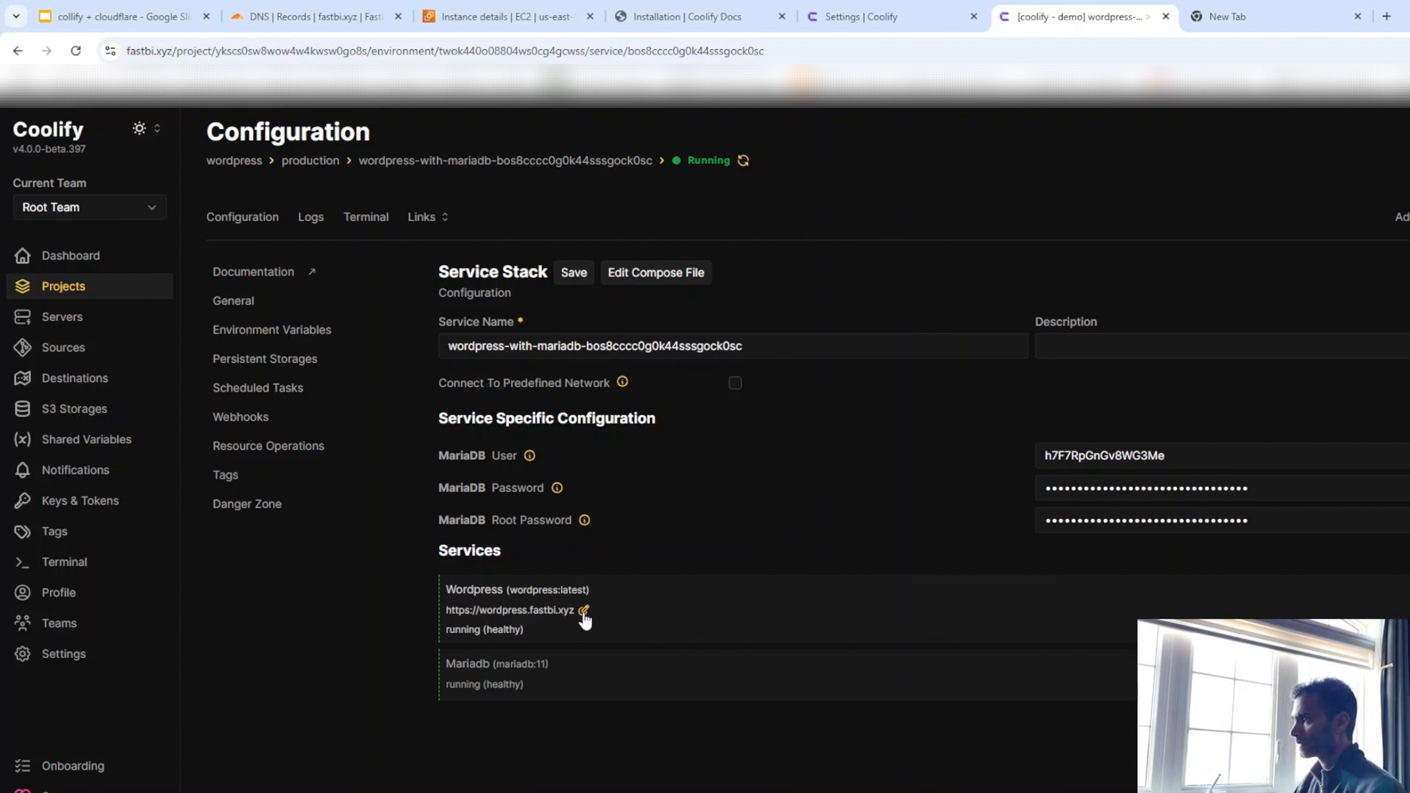
pyautogui.click(415, 217)
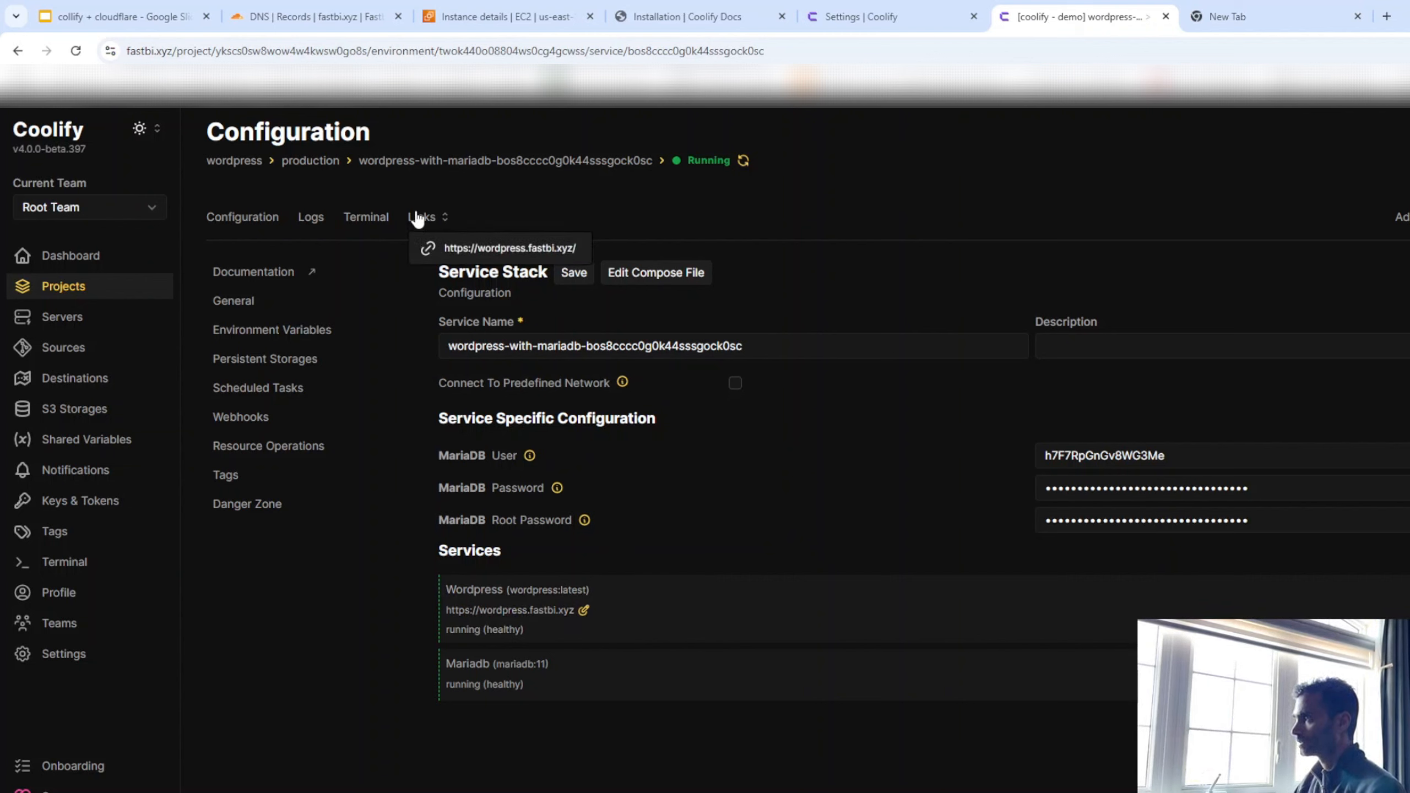
pyautogui.click(437, 248)
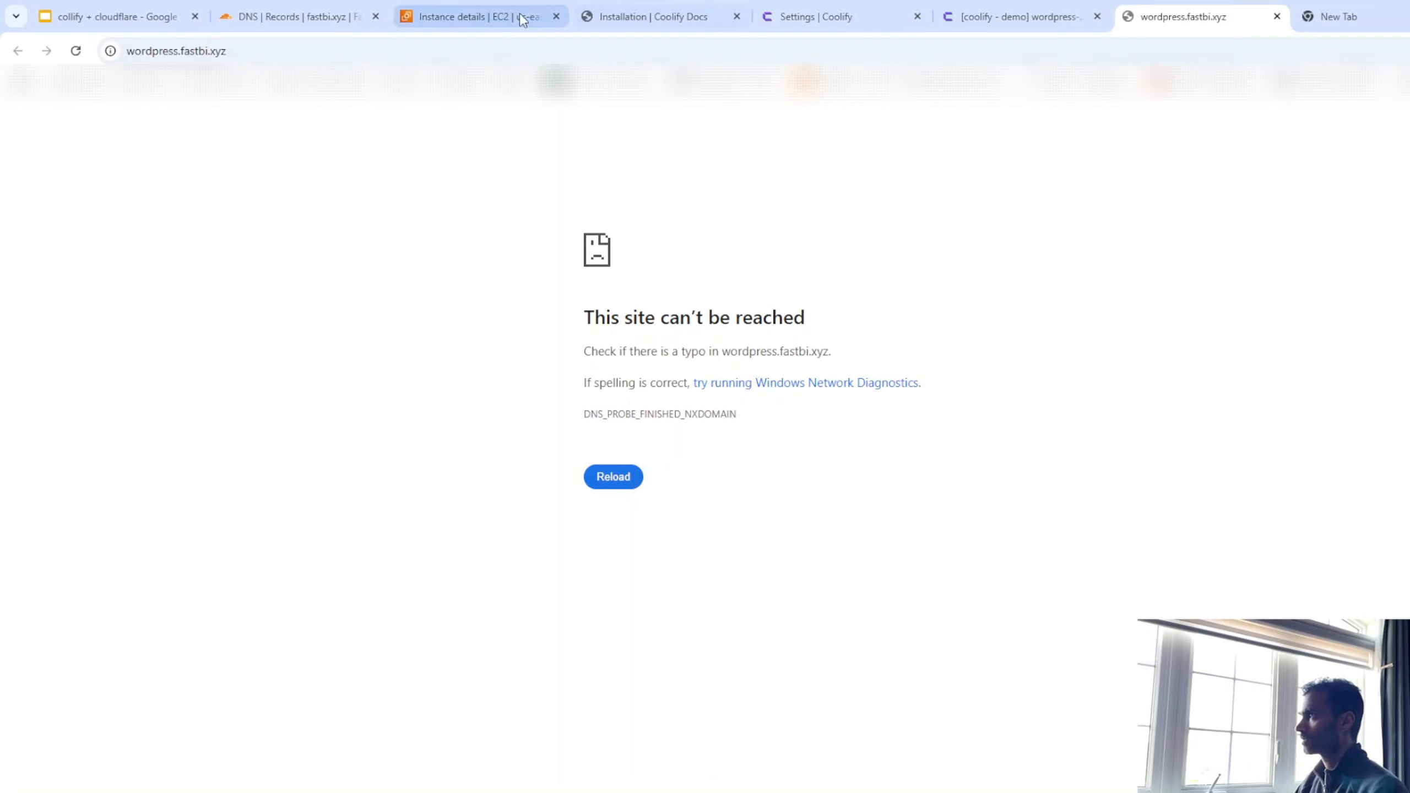
# Review the wordpress record in the Cloudflare DNS list and reload wordpress.fastbi.xyz.
pyautogui.click(314, 16)
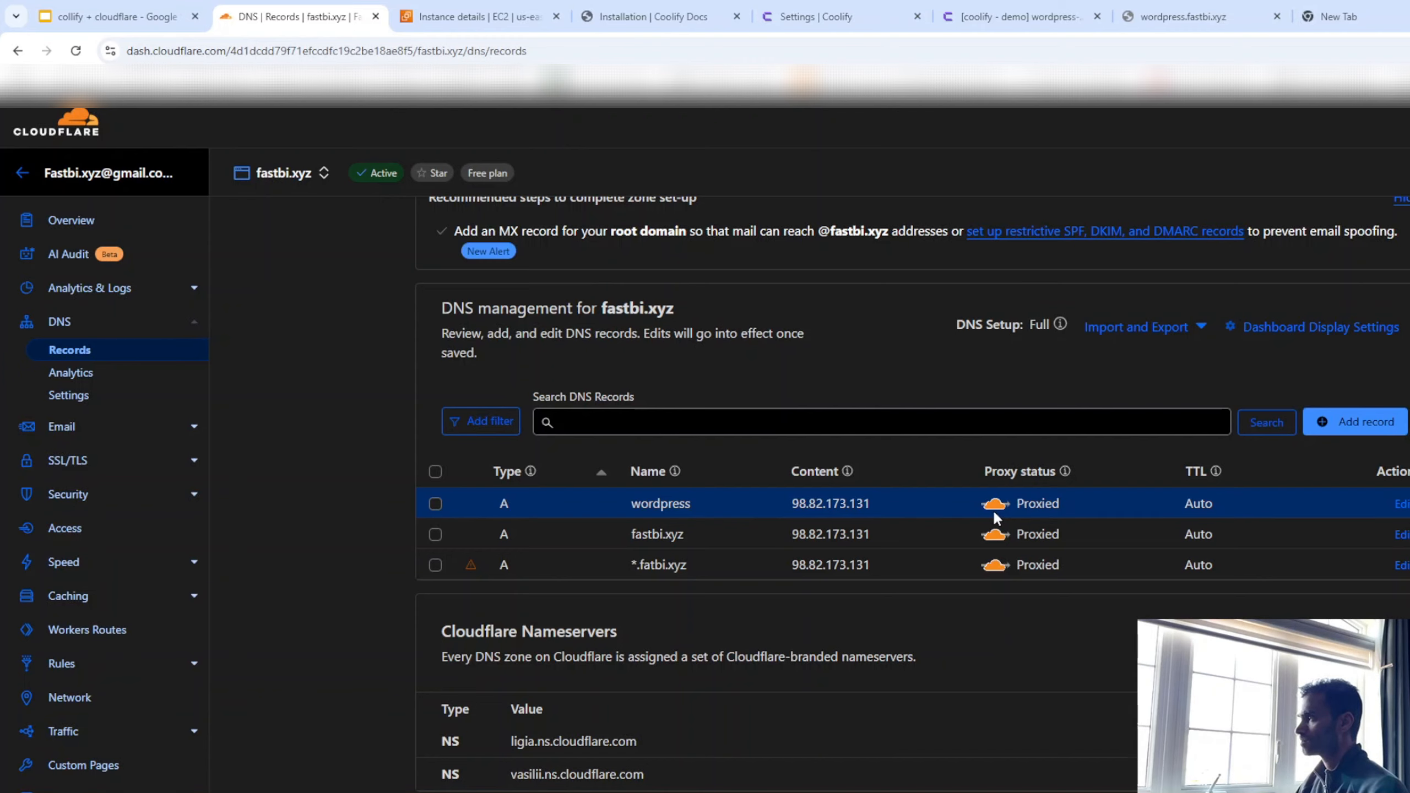
pyautogui.click(1213, 17)
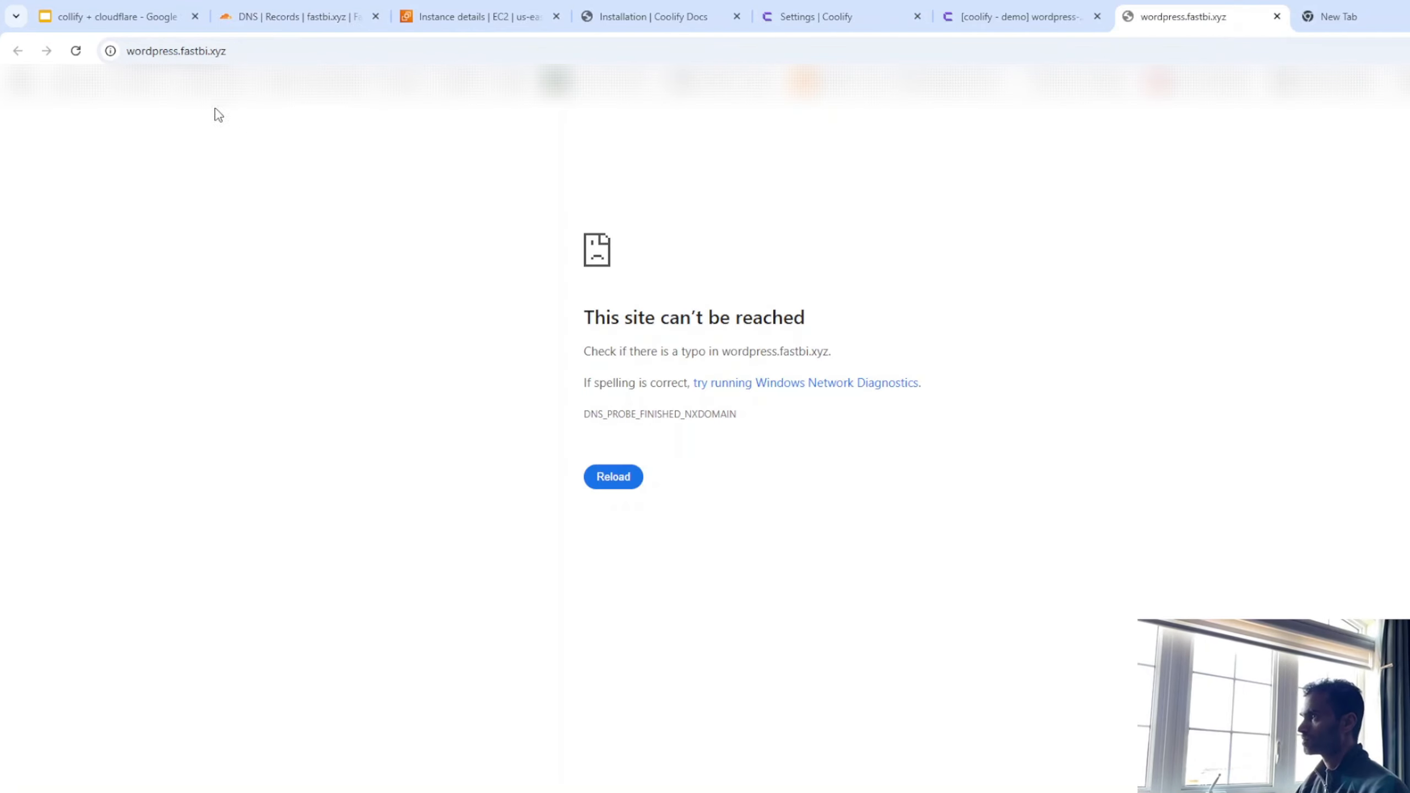
pyautogui.click(73, 56)
pyautogui.click(619, 483)
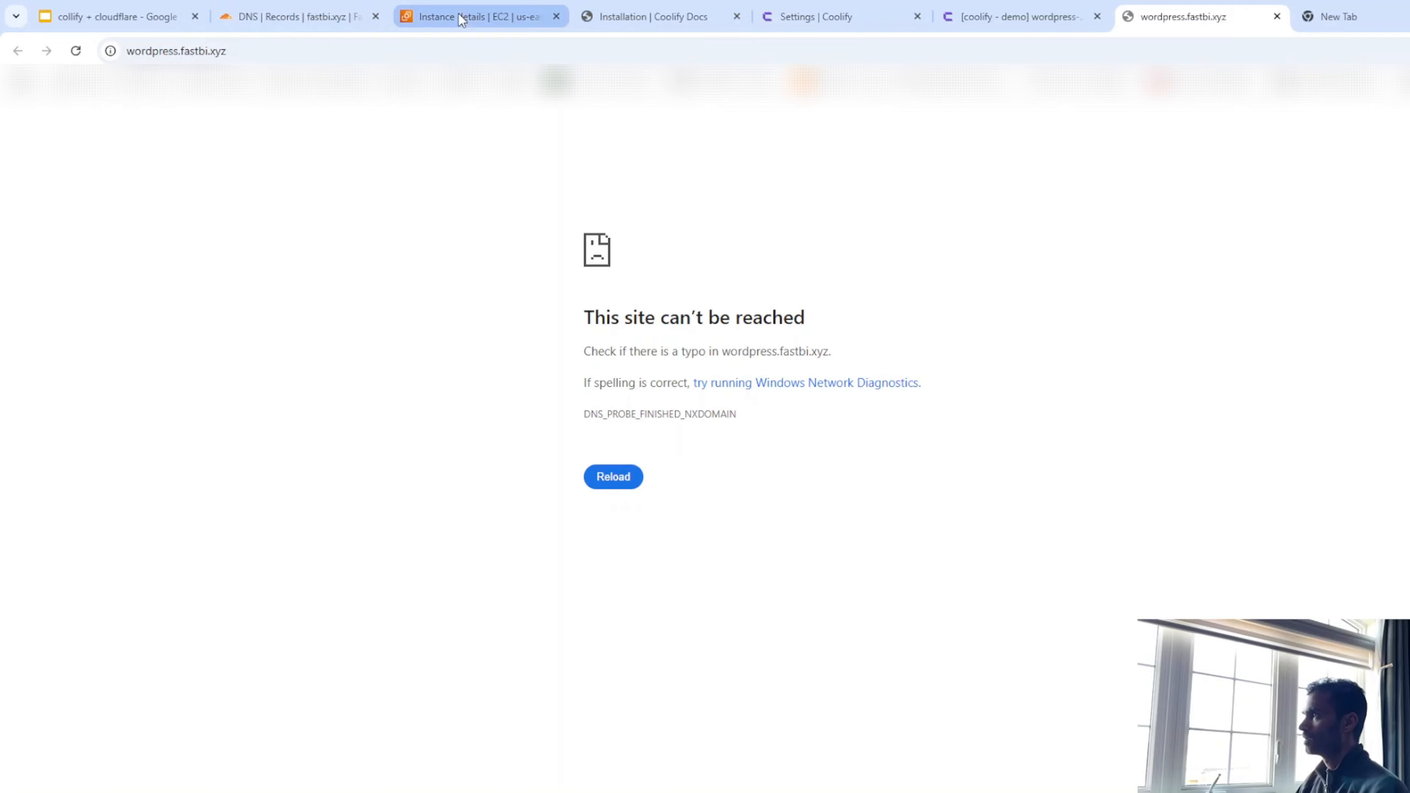
# Copy the wordpress record's IP address 98.82.173.131 from Cloudflare and open it directly in the empty browser tab.
pyautogui.click(350, 17)
pyautogui.moveTo(867, 504); pyautogui.dragTo(792, 510)
pyautogui.hotkey('ctrl', 'c')
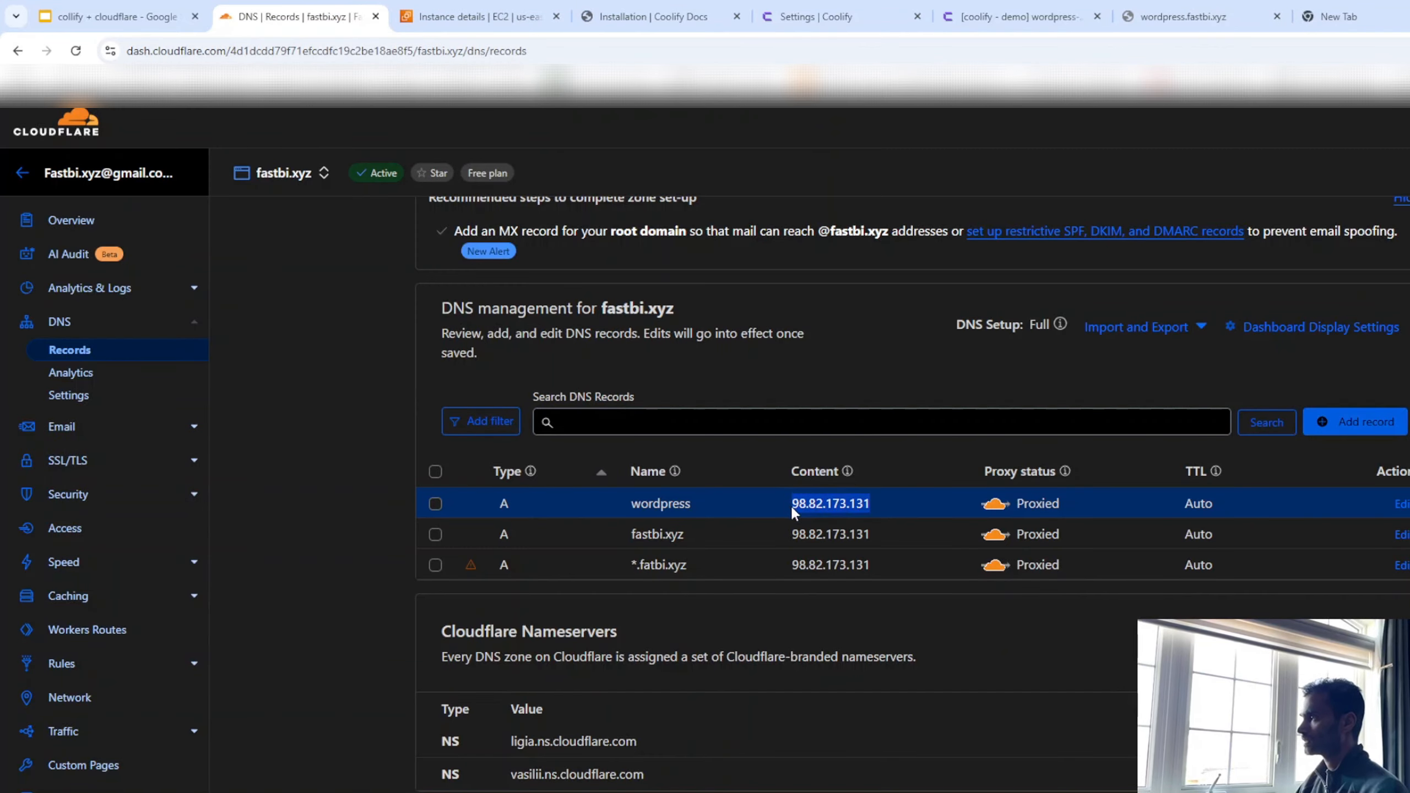
pyautogui.hotkey('ctrl', '9')
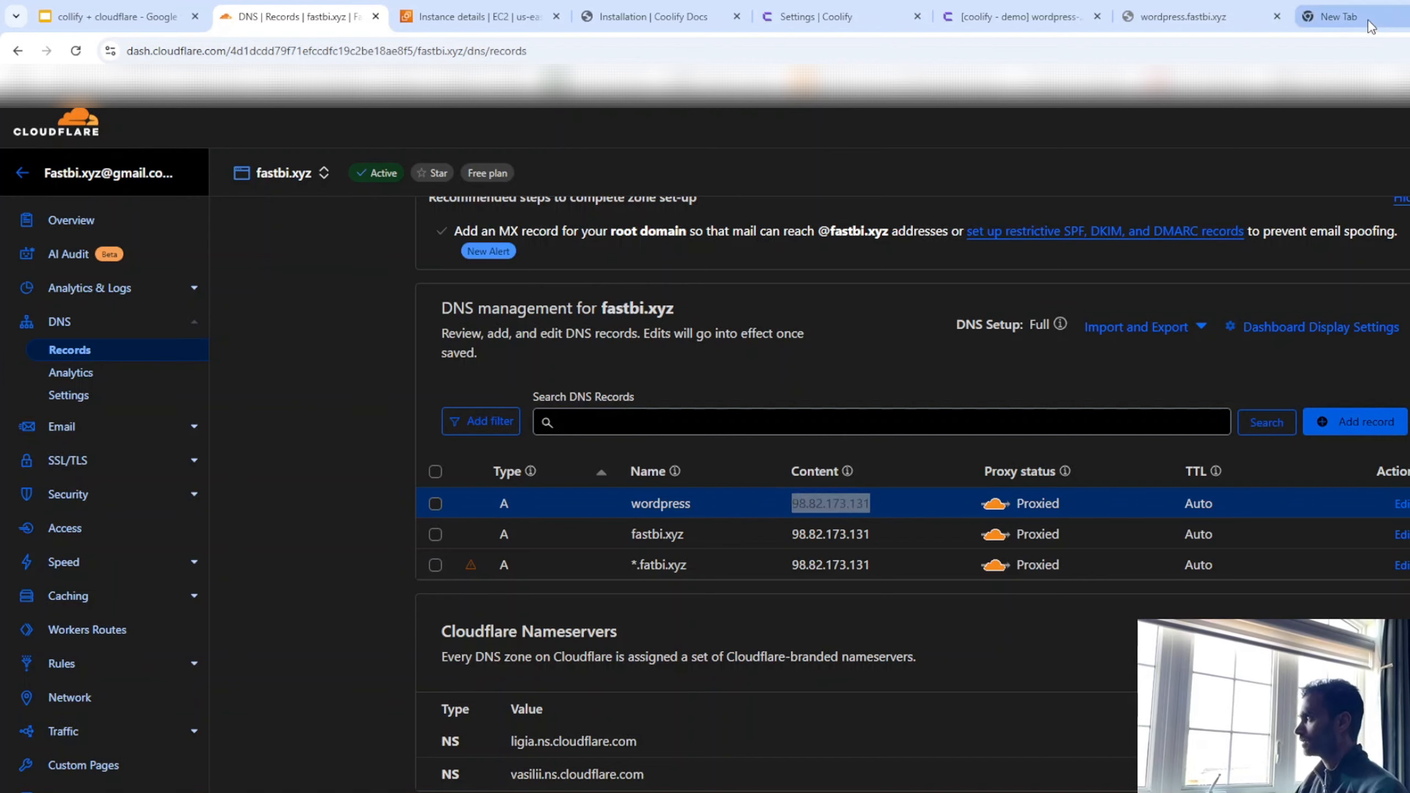
pyautogui.hotkey('ctrl', 'v')
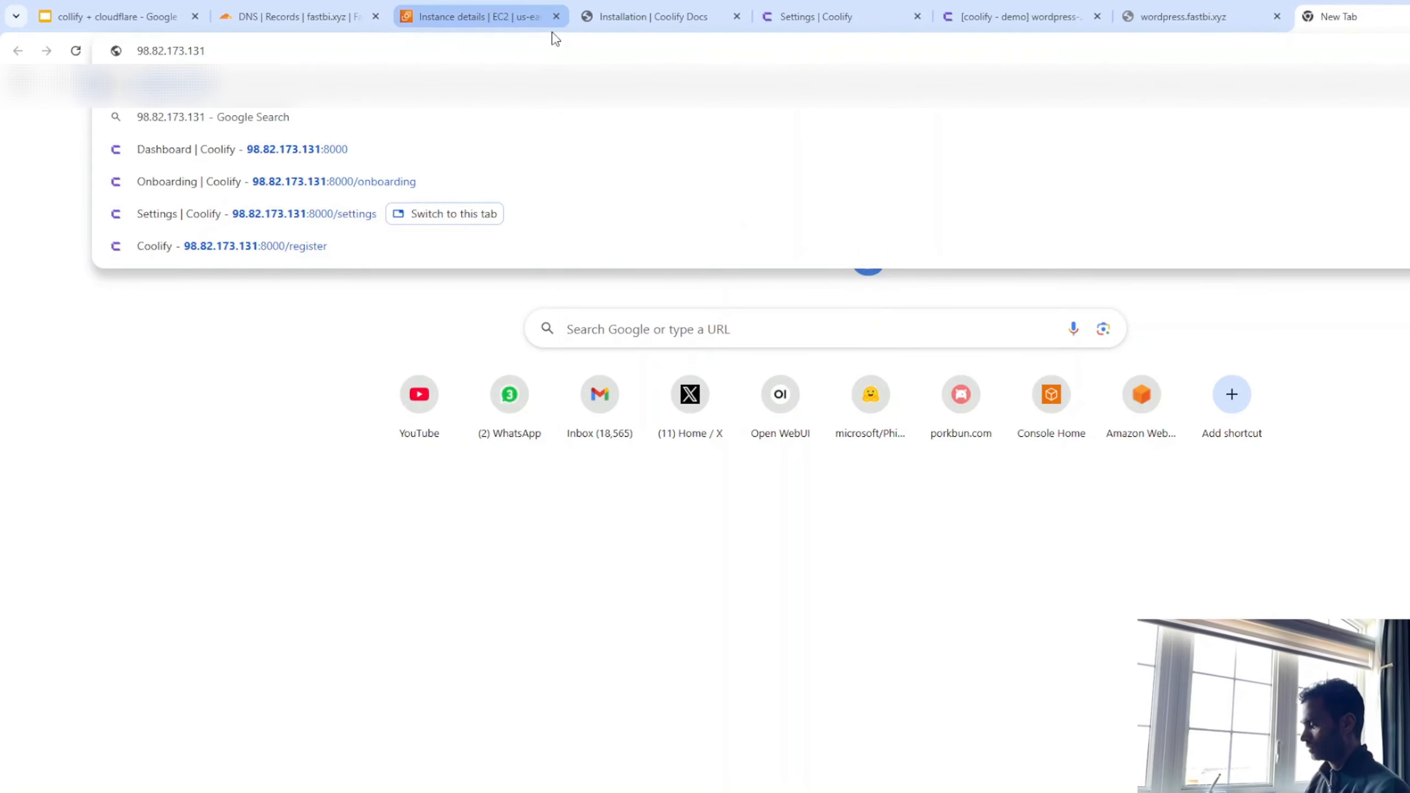
pyautogui.press('Return')
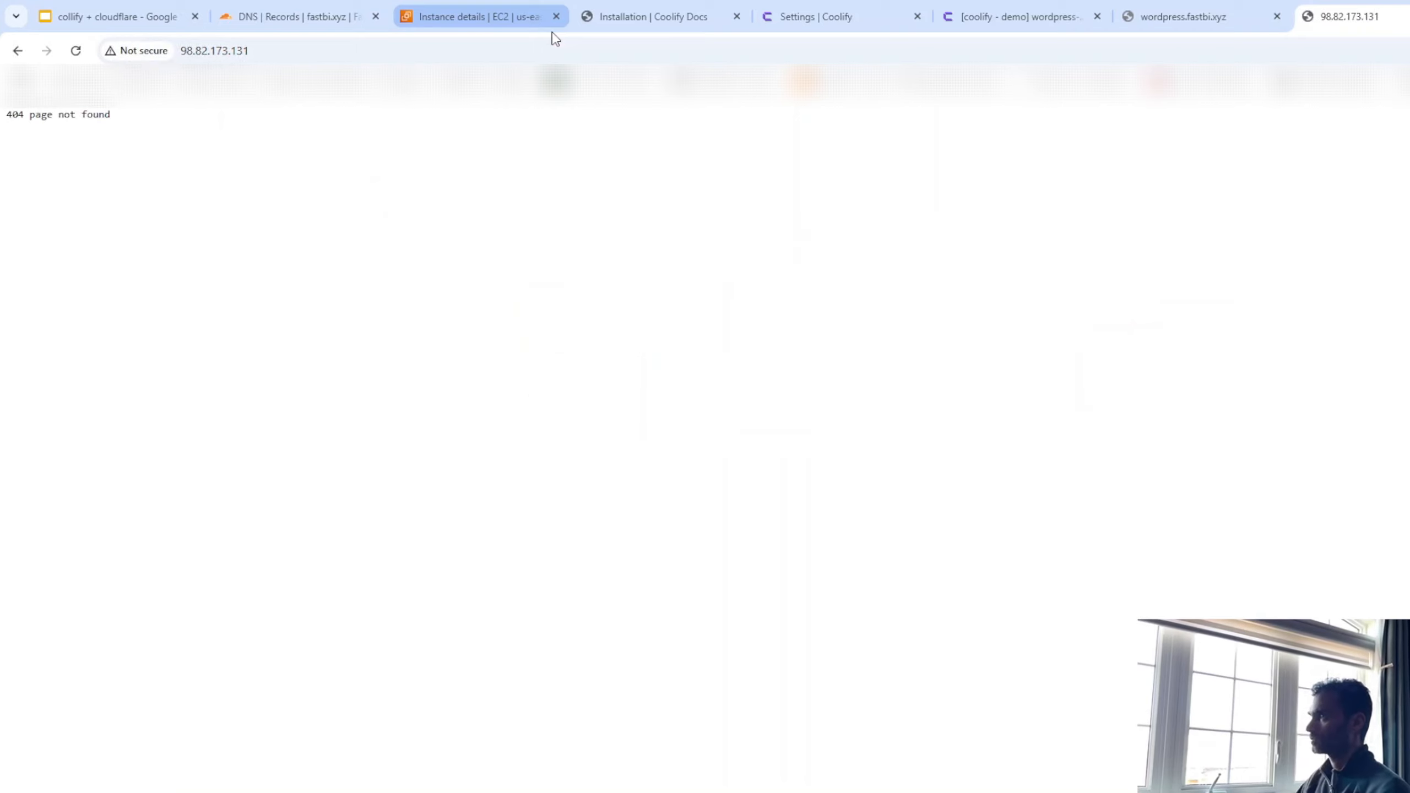
# Check the server at 98.82.173.131 on port 8000.
pyautogui.click(292, 50)
pyautogui.click(292, 50)
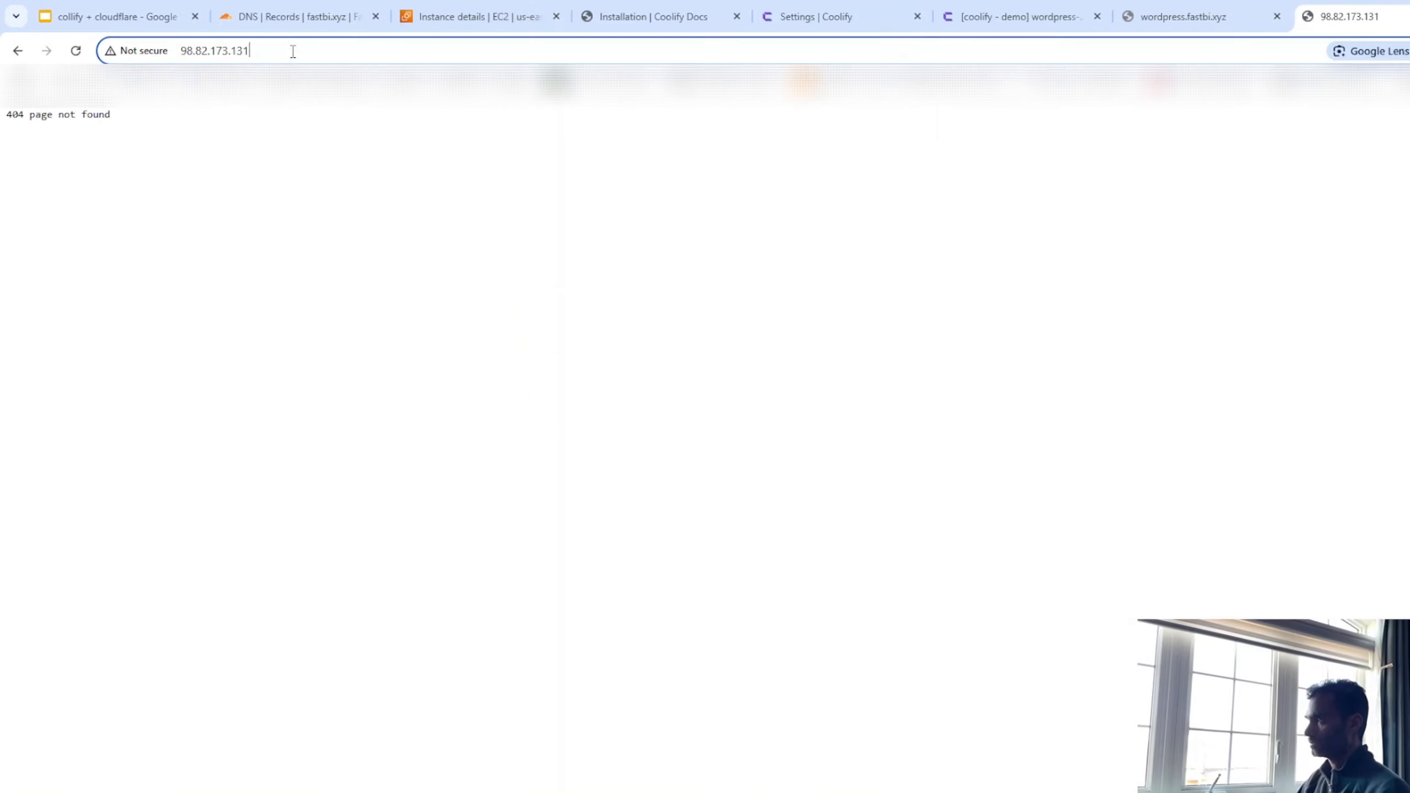
pyautogui.write(':')
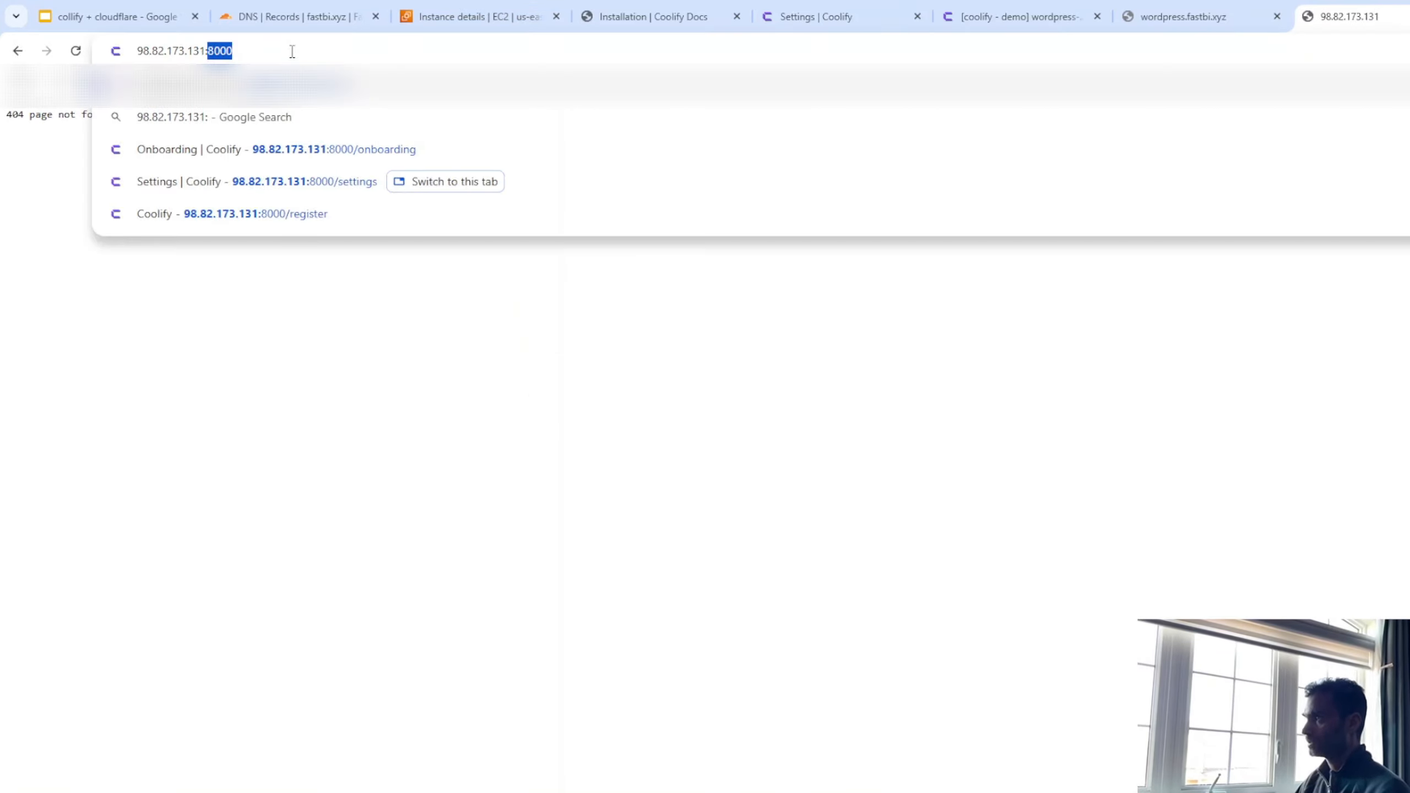
pyautogui.press('Return')
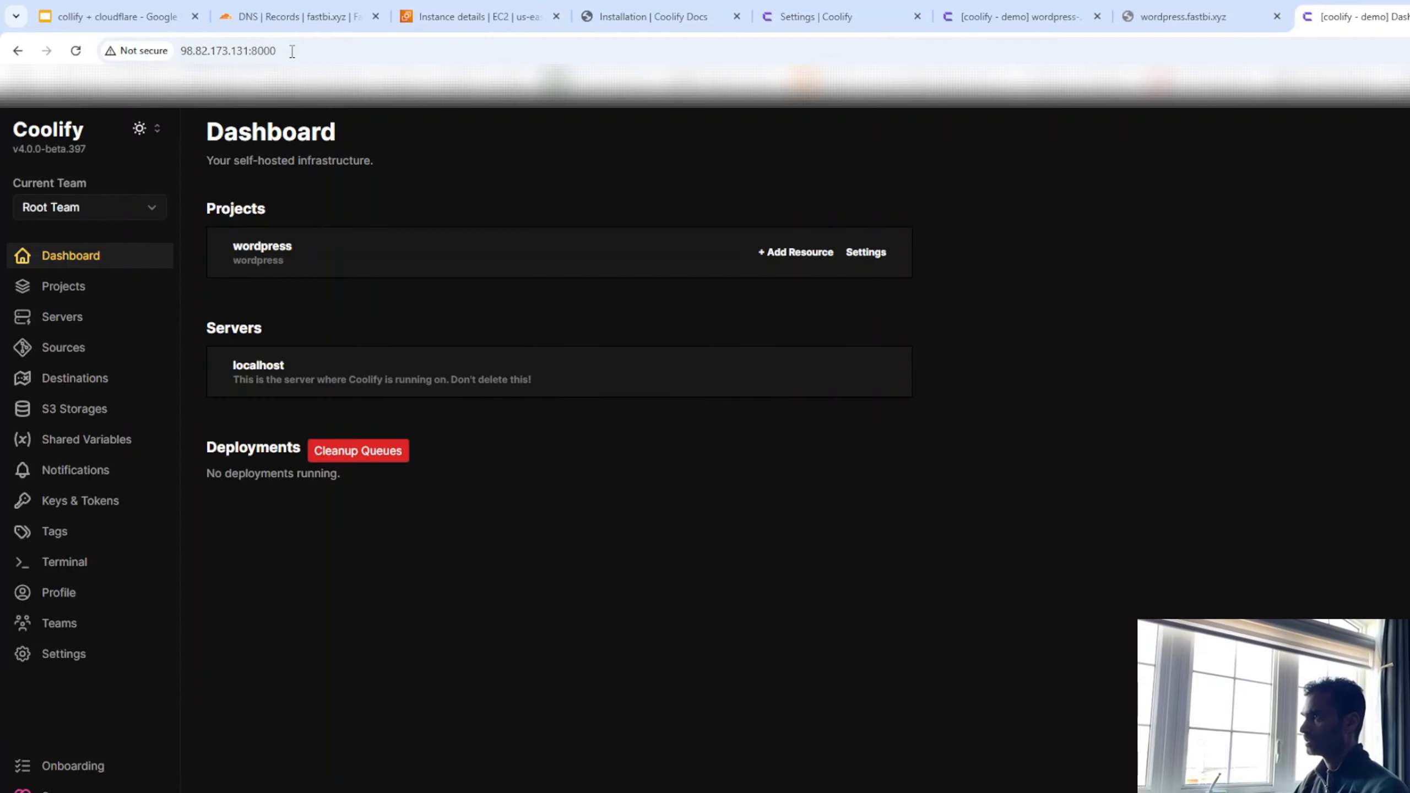
# Check the server at 98.82.173.131 on port 80.
pyautogui.click(299, 50)
pyautogui.click(314, 51)
pyautogui.press('BackSpace')
pyautogui.press('BackSpace')
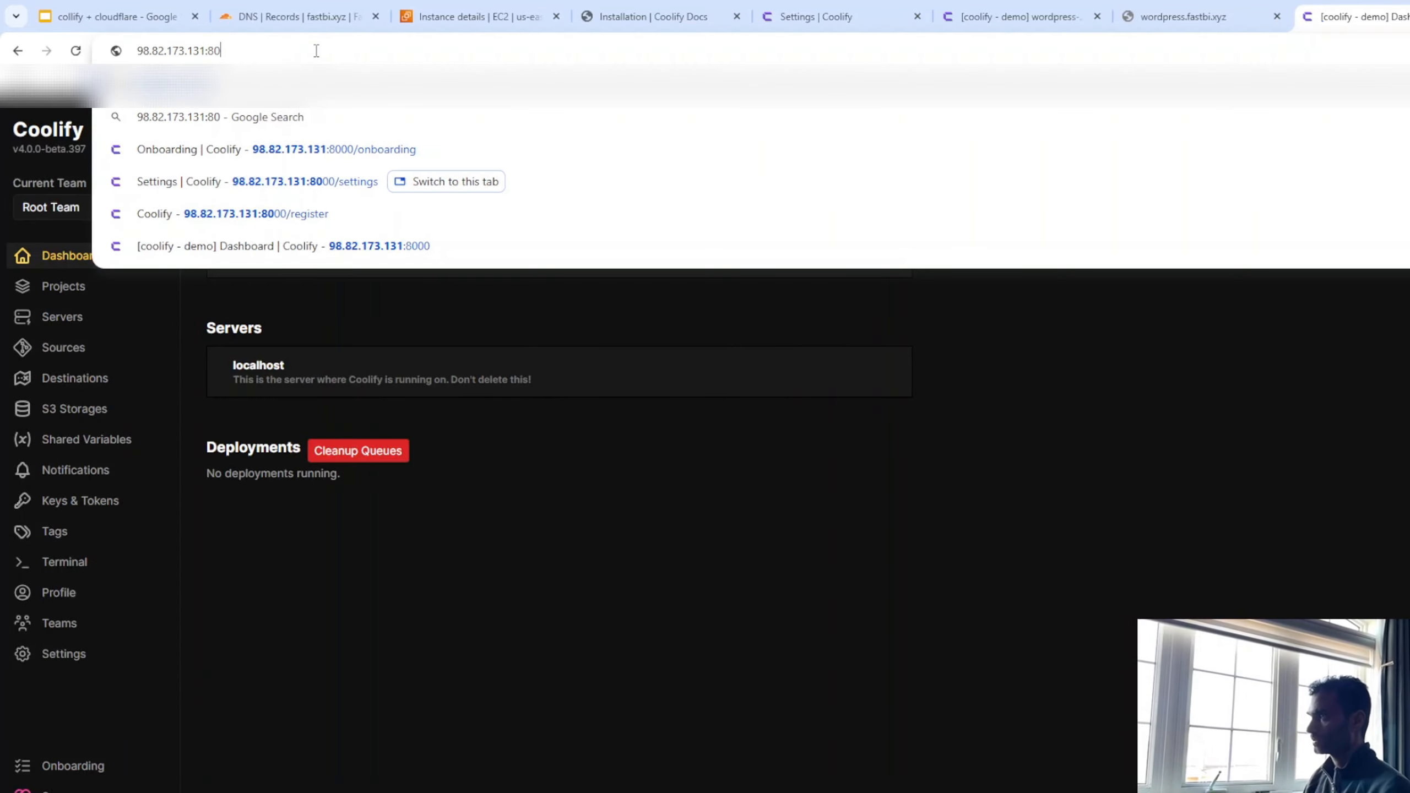
pyautogui.press('Return')
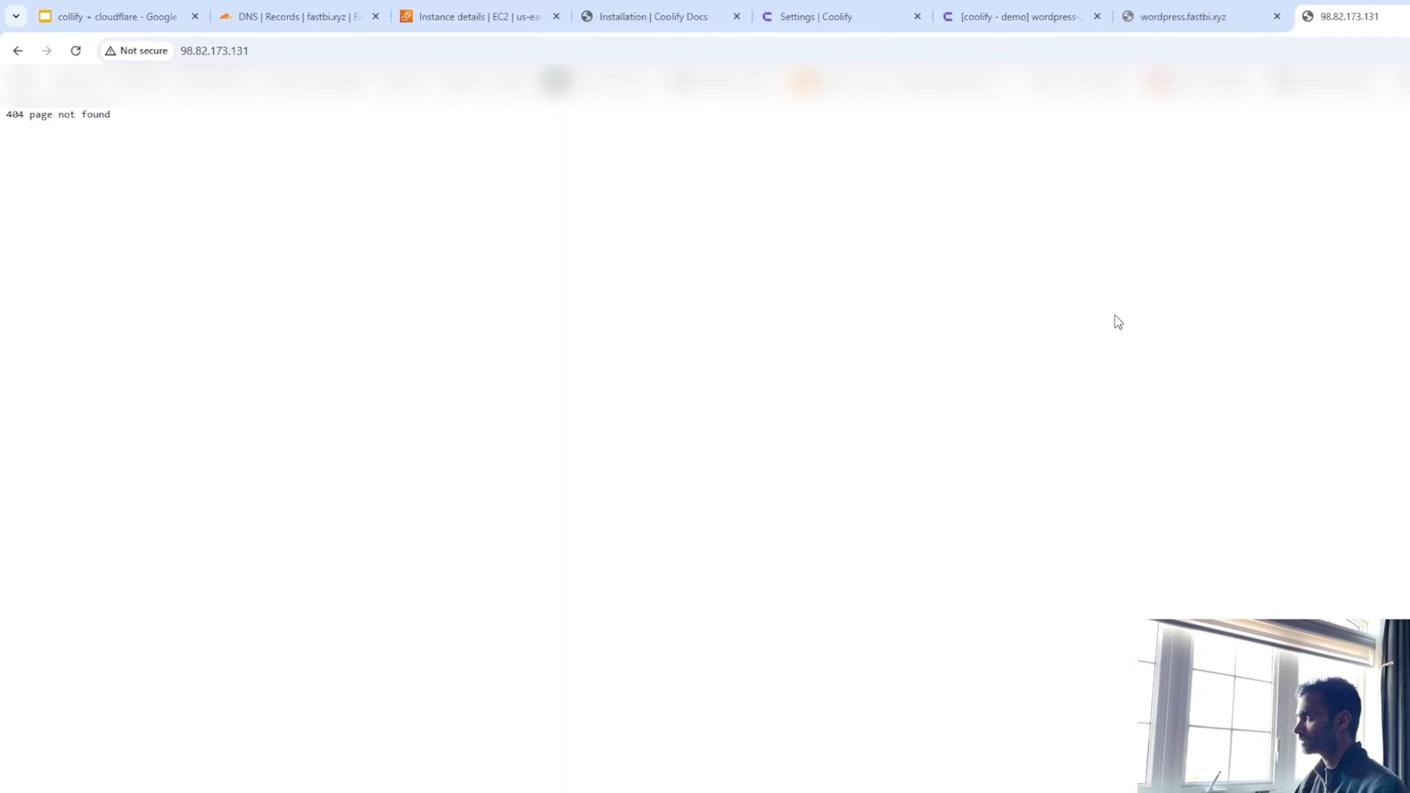
# Go back to the EC2 instance details and the Cloudflare DNS records for fastbi.xyz.
pyautogui.click(467, 16)
pyautogui.click(316, 11)
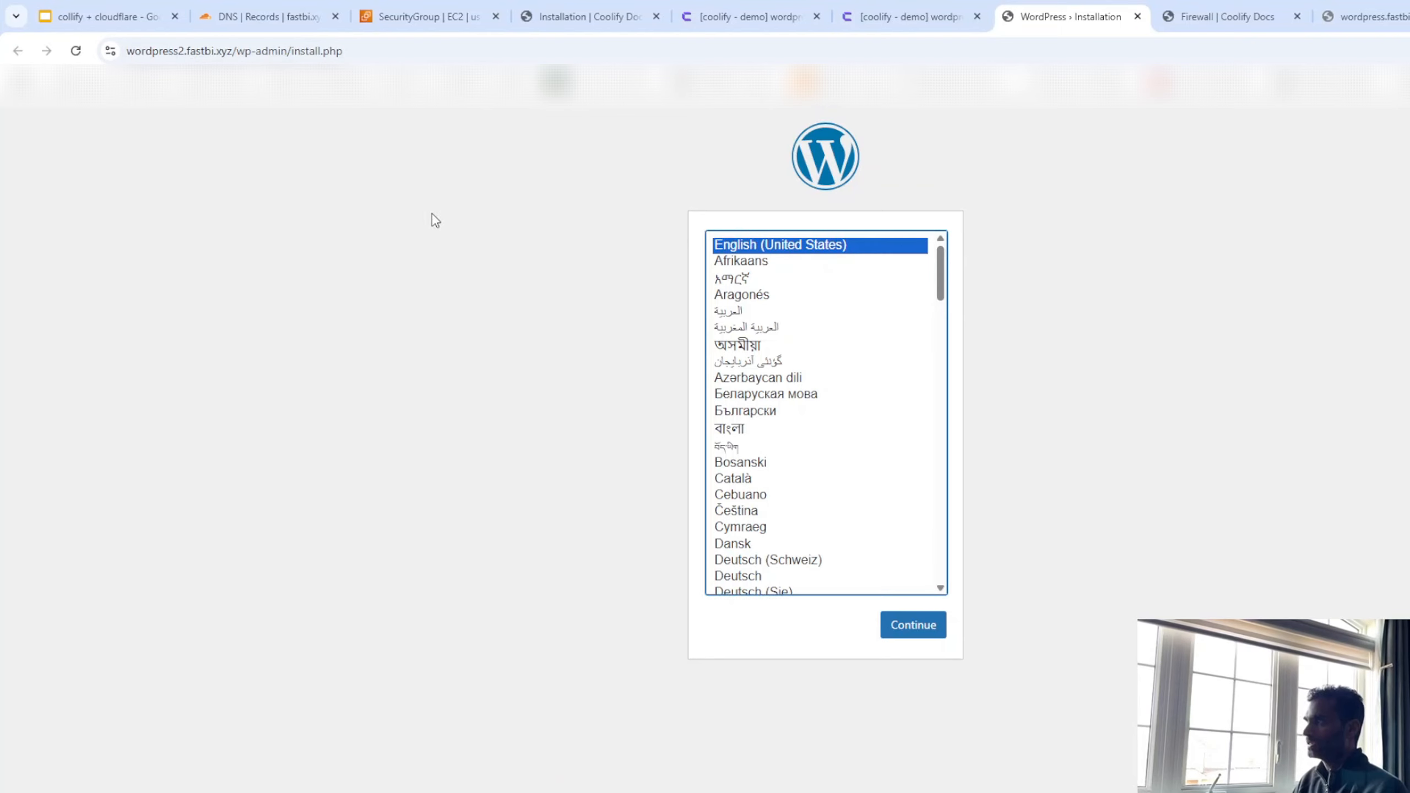
# Review the fastbi.xyz DNS records, and reopen the WordPress with MariaDB service configuration from Coolify's wordpress-demo project, production environment.
pyautogui.click(279, 11)
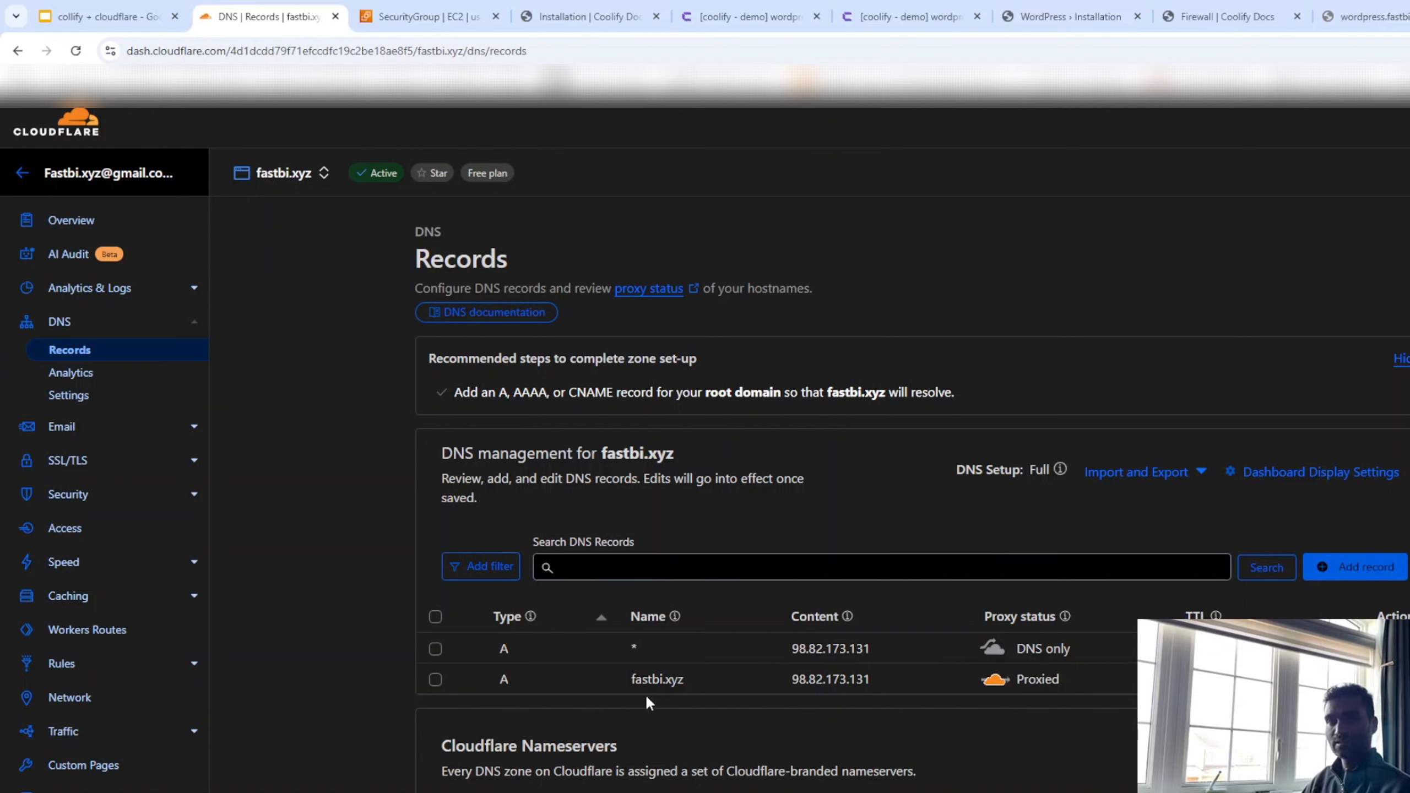
pyautogui.click(901, 21)
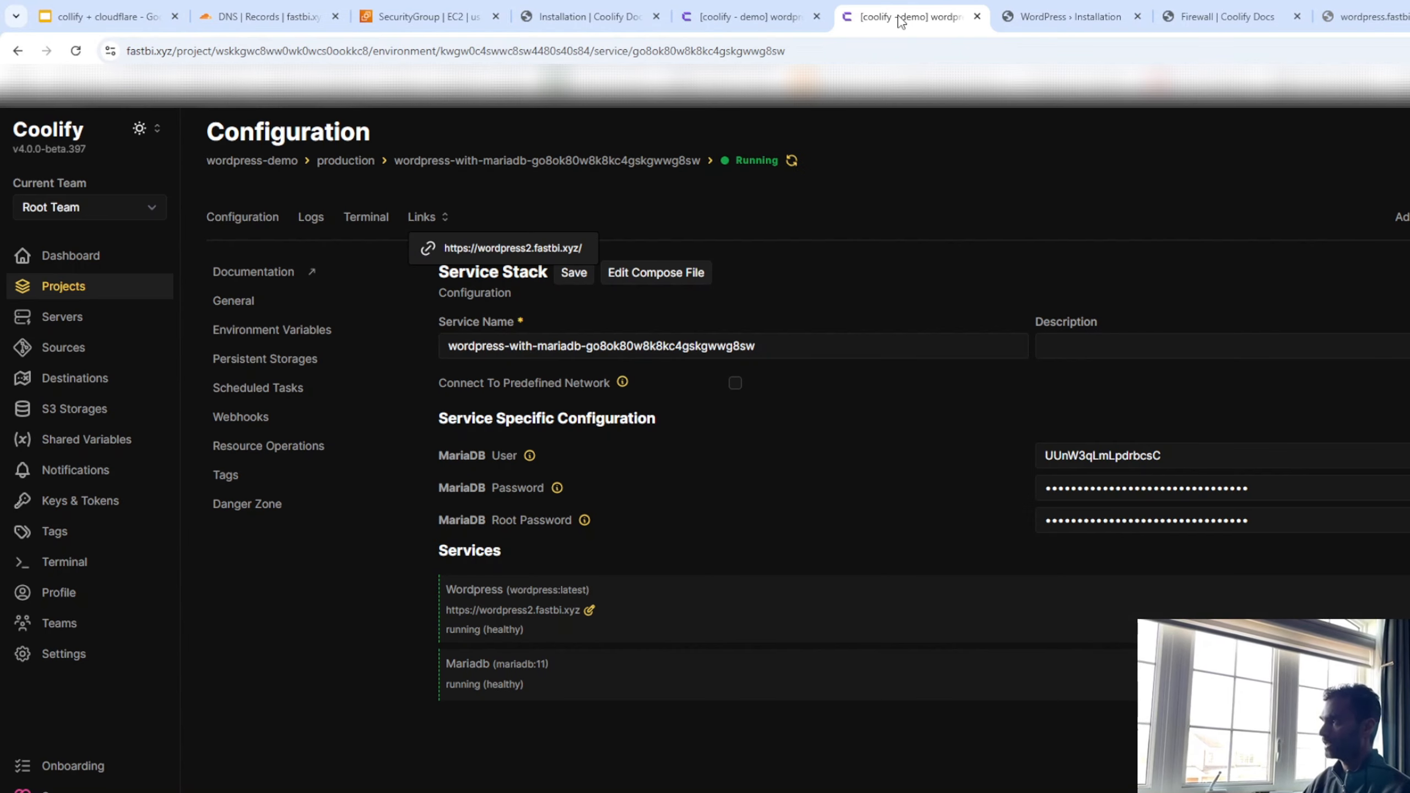
pyautogui.click(255, 161)
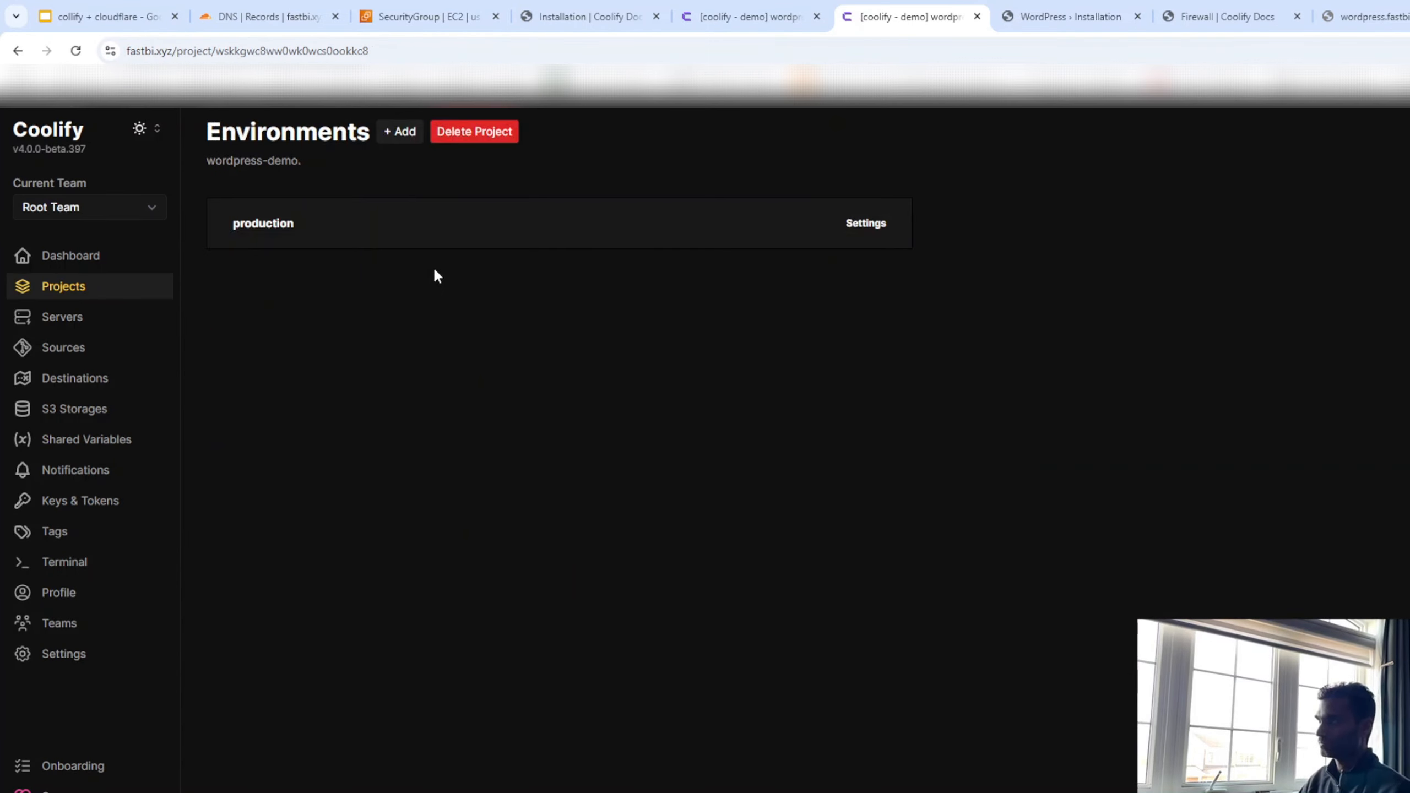
pyautogui.click(441, 245)
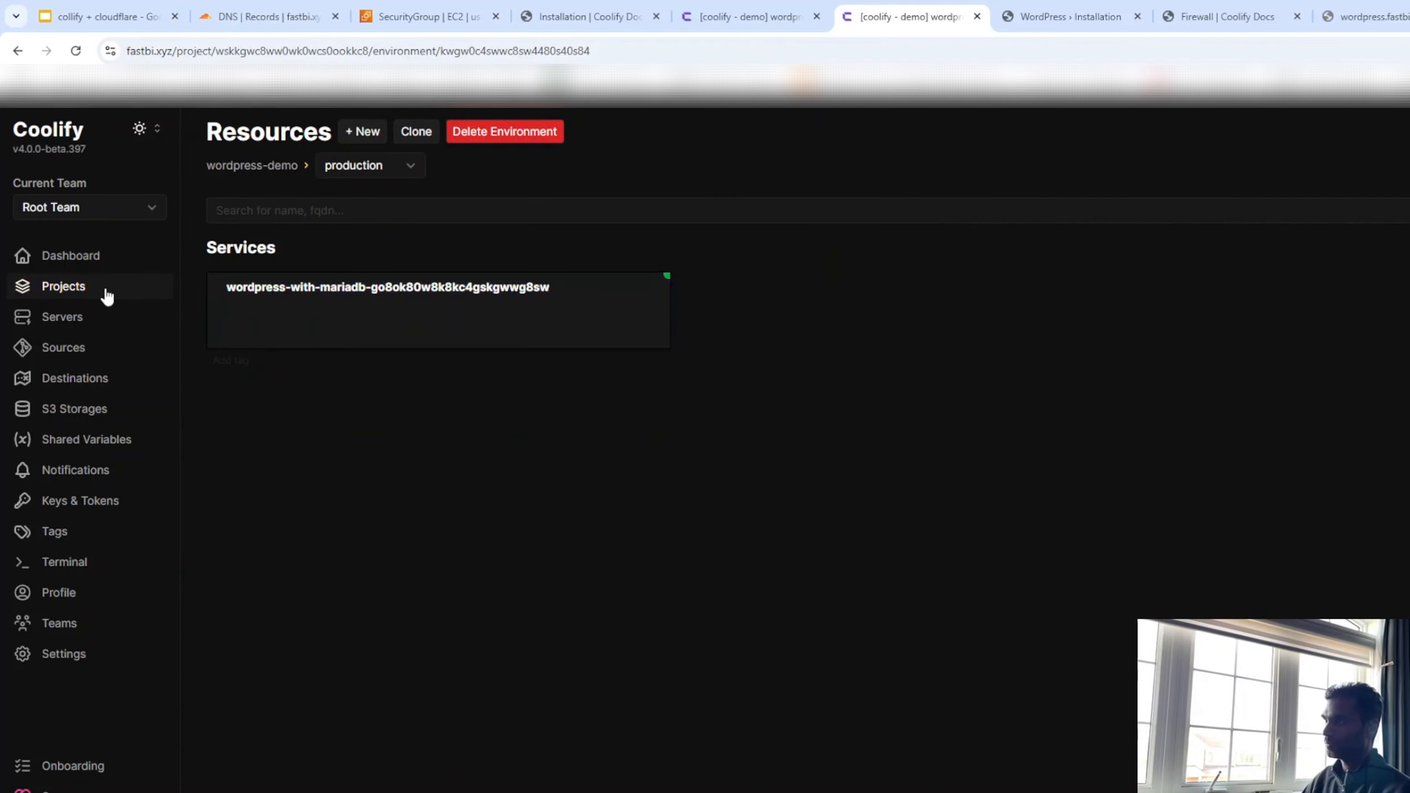
pyautogui.click(92, 296)
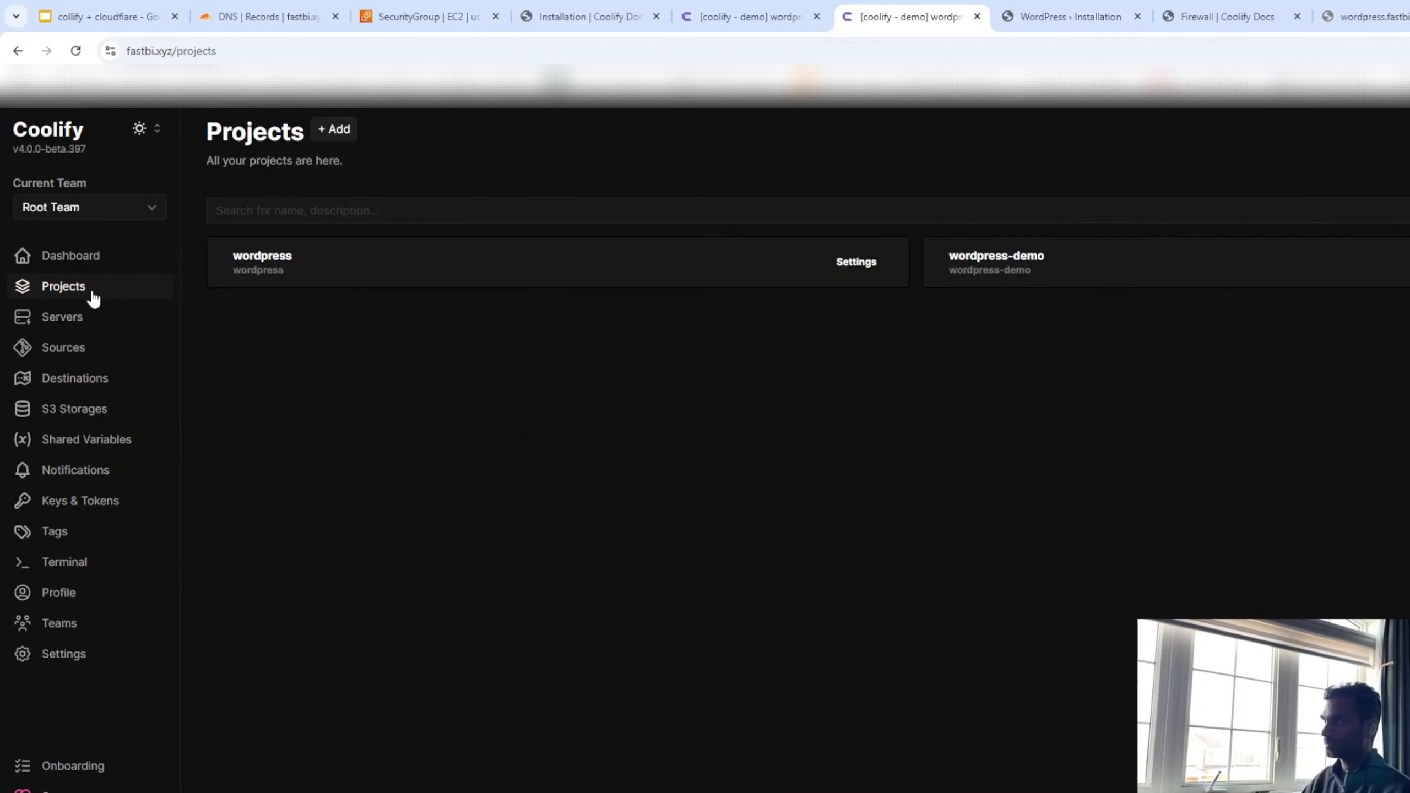
pyautogui.click(1131, 278)
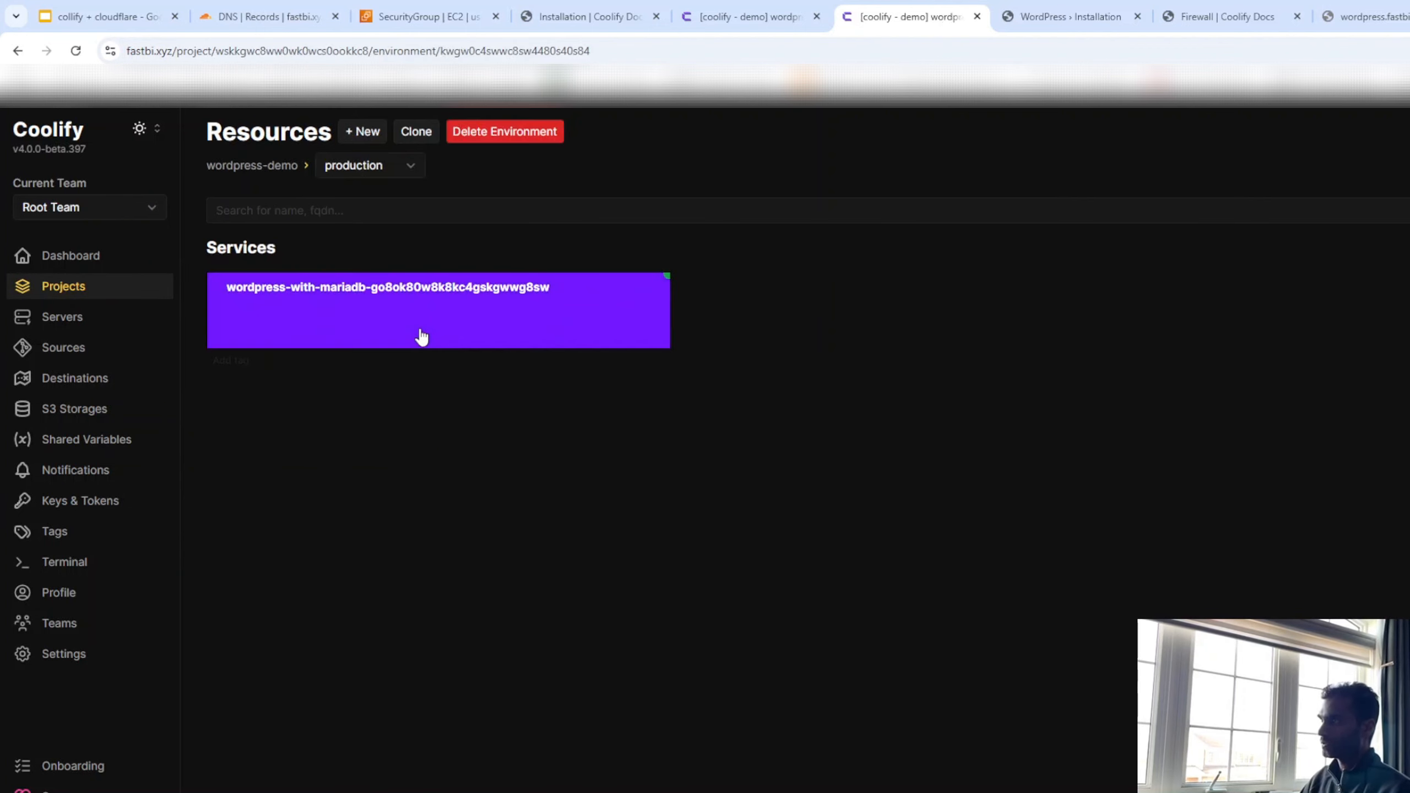
pyautogui.click(422, 336)
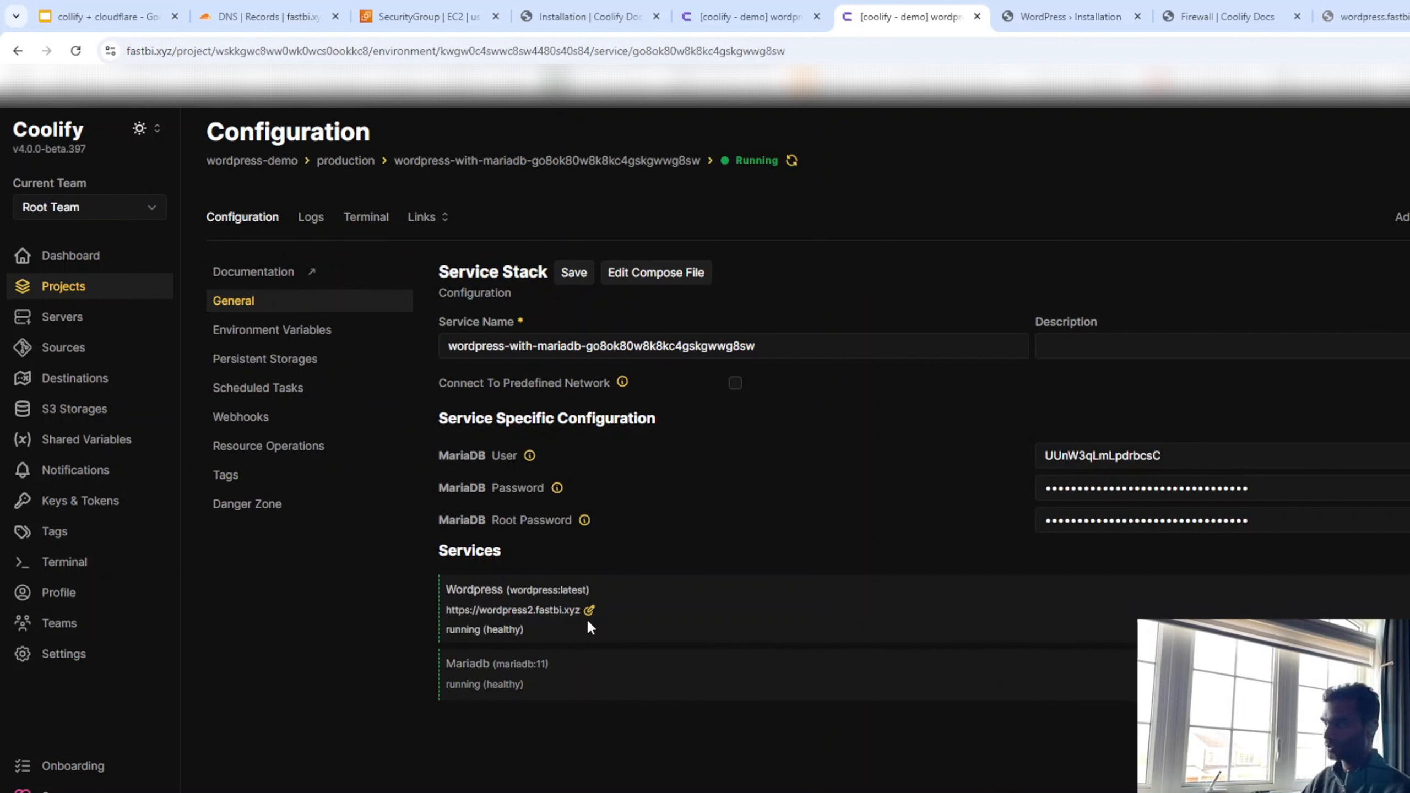
# Compare the WordPress installation page at wordpress2.fastbi.xyz with the proxy status of the Cloudflare DNS records, and inspect the page's site information.
pyautogui.click(1066, 22)
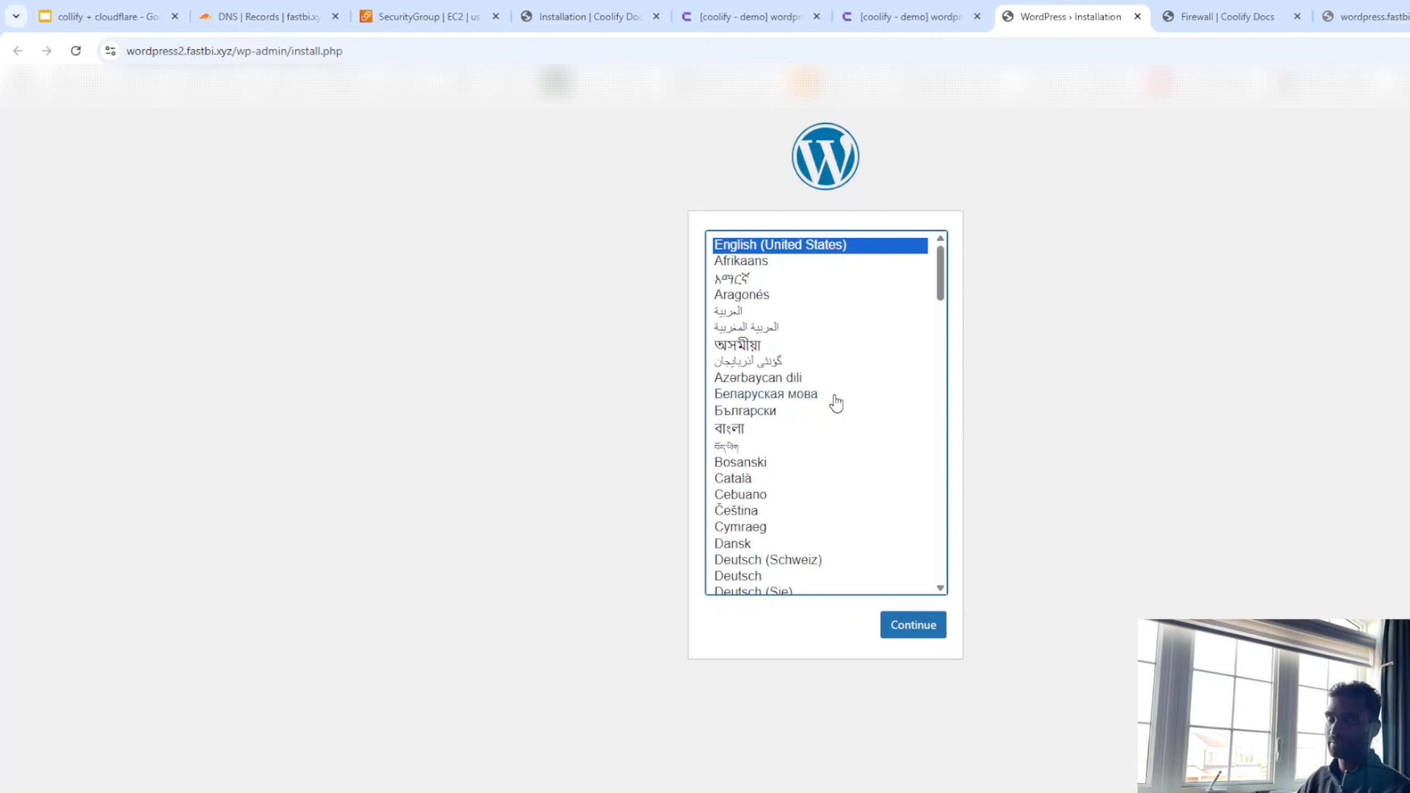
pyautogui.click(253, 29)
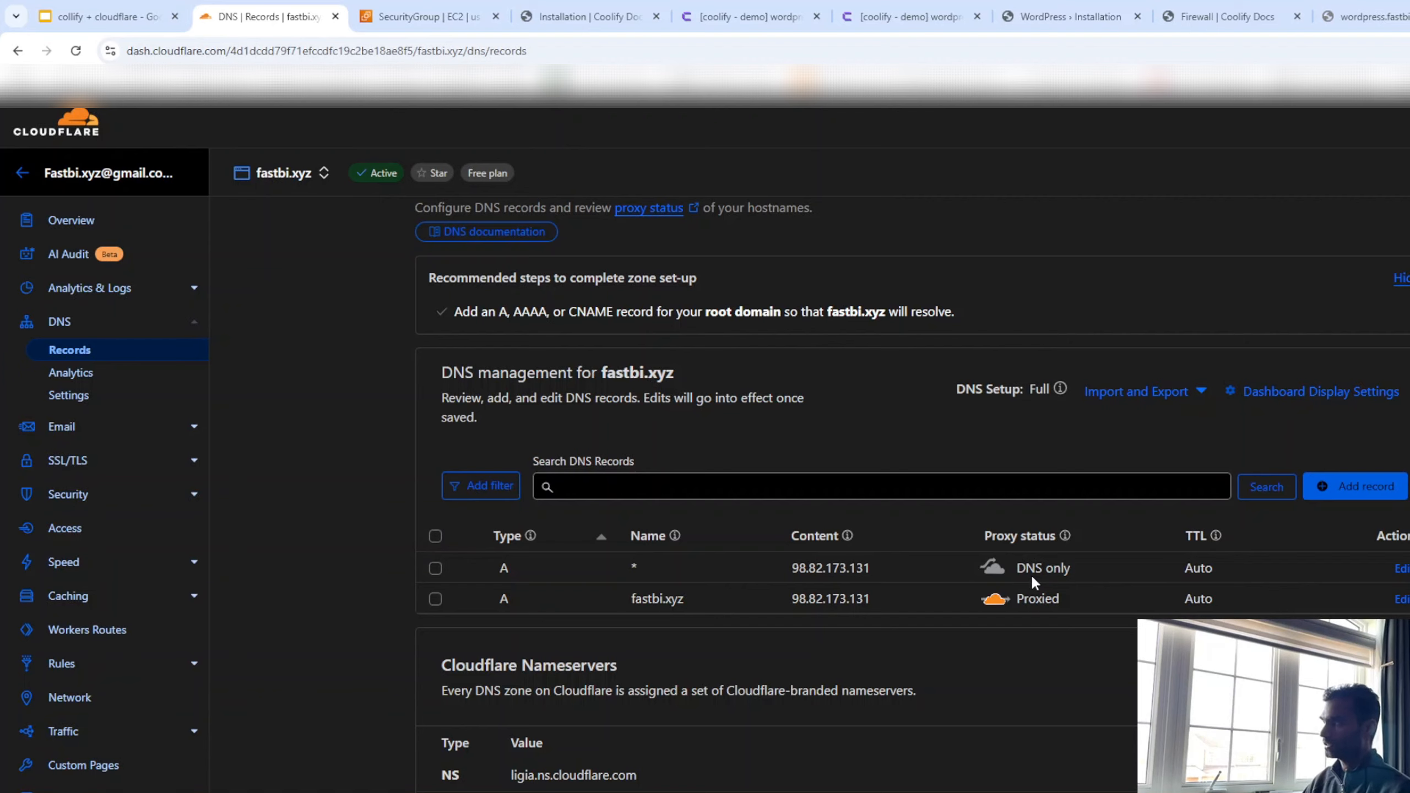
pyautogui.click(1047, 18)
pyautogui.click(113, 54)
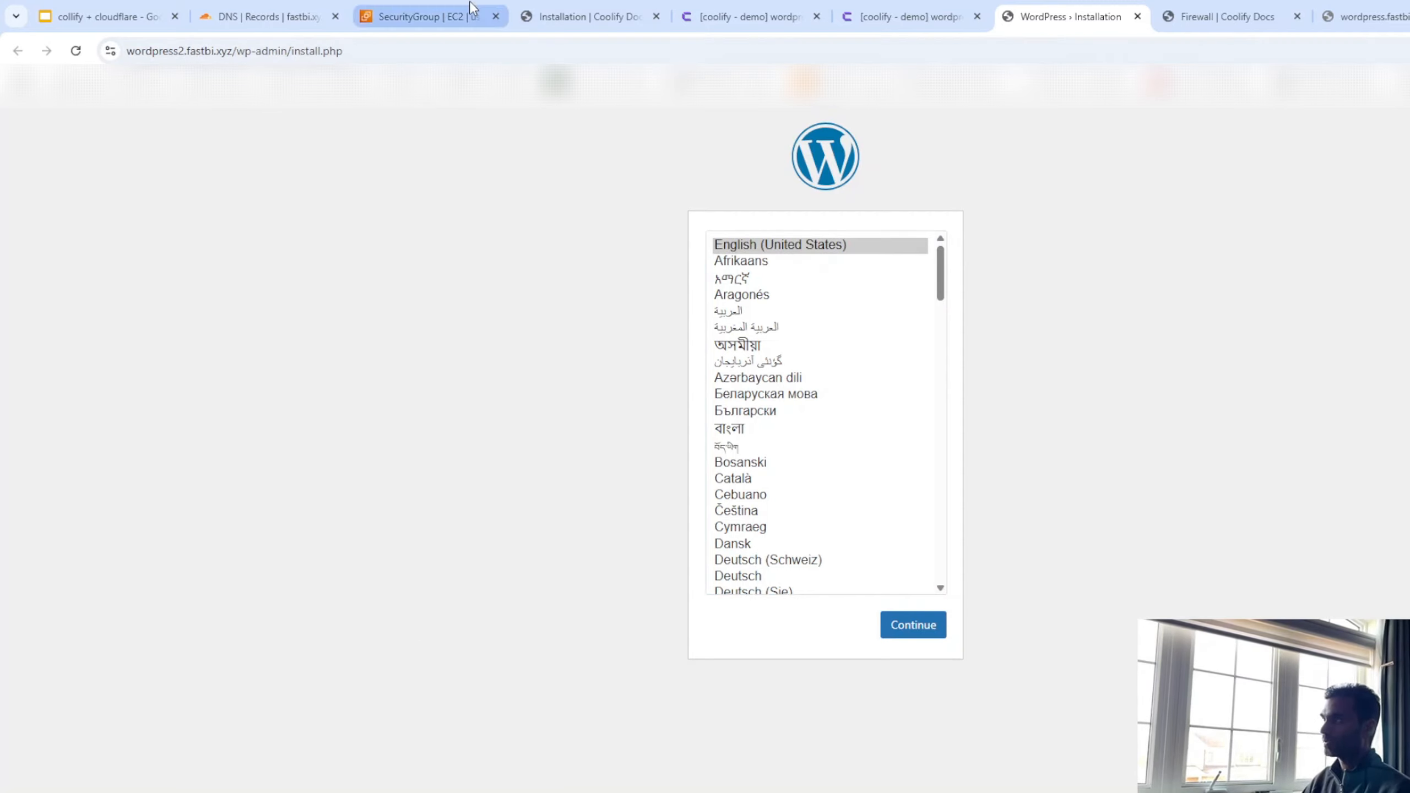
# Check the WordPress service configuration of Coolify's wordpress project and return to the fastbi.xyz DNS records in Cloudflare.
pyautogui.click(583, 9)
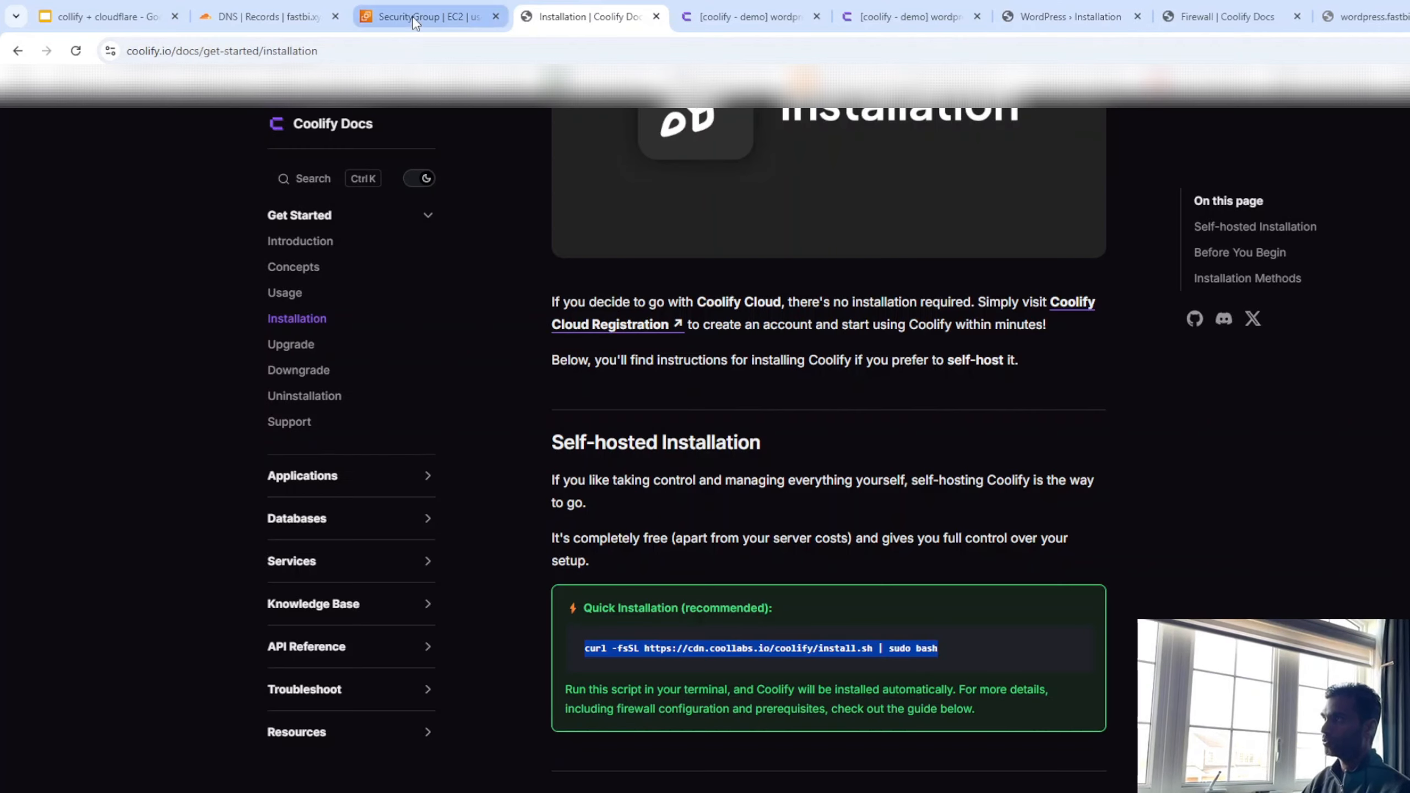
pyautogui.click(722, 16)
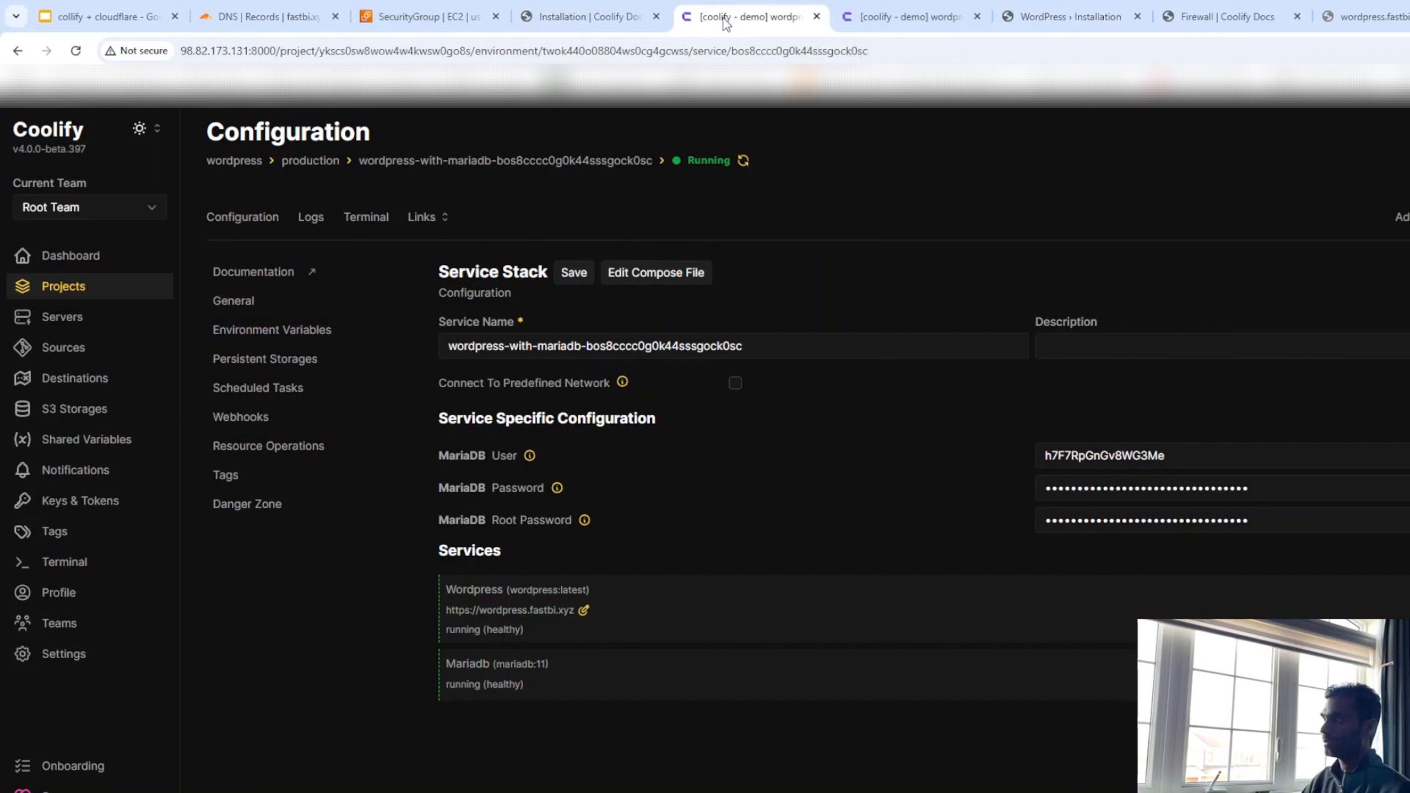
pyautogui.click(261, 17)
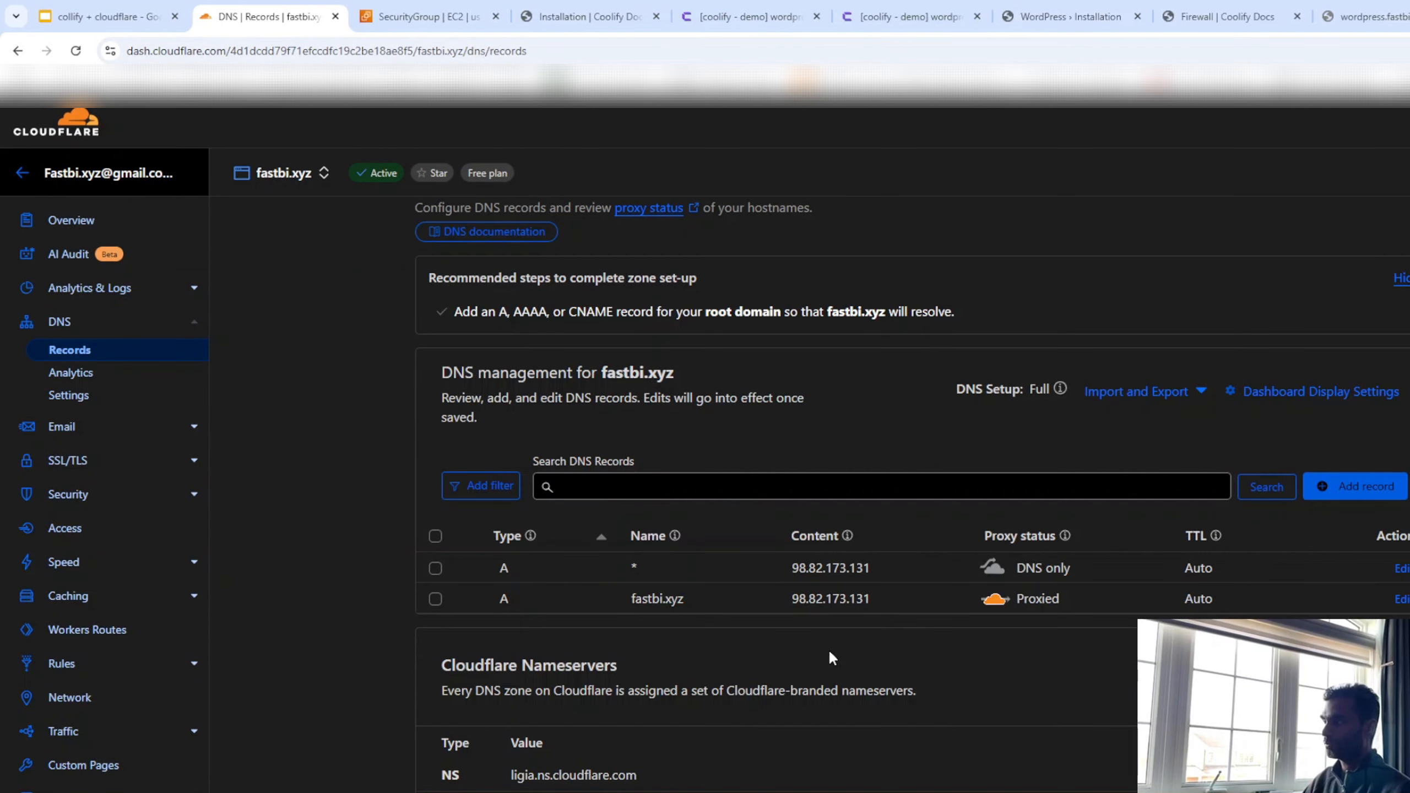